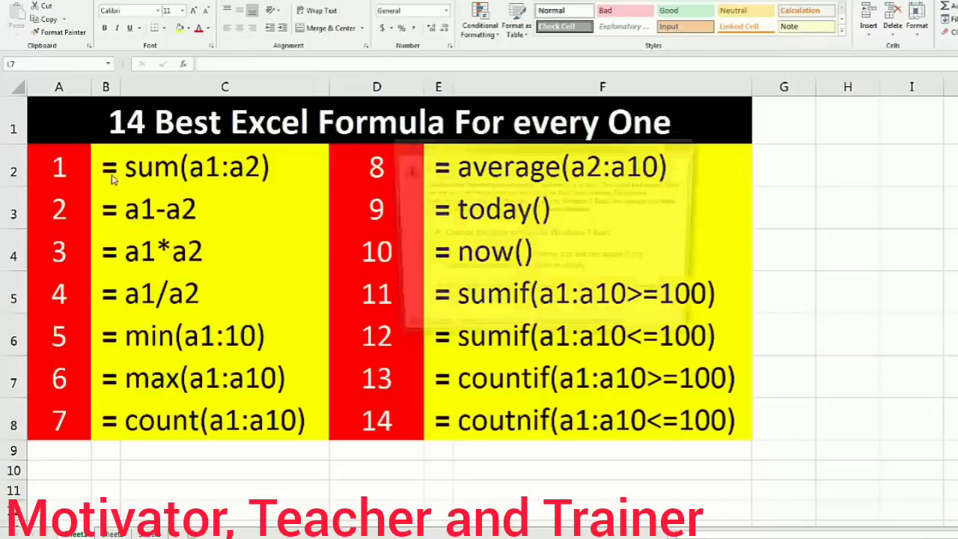
- Switch to the blank second worksheet and enter 500 in cell A1 and 300 in cell A2
{"action": "left_click", "coordinate": [694, 147]}
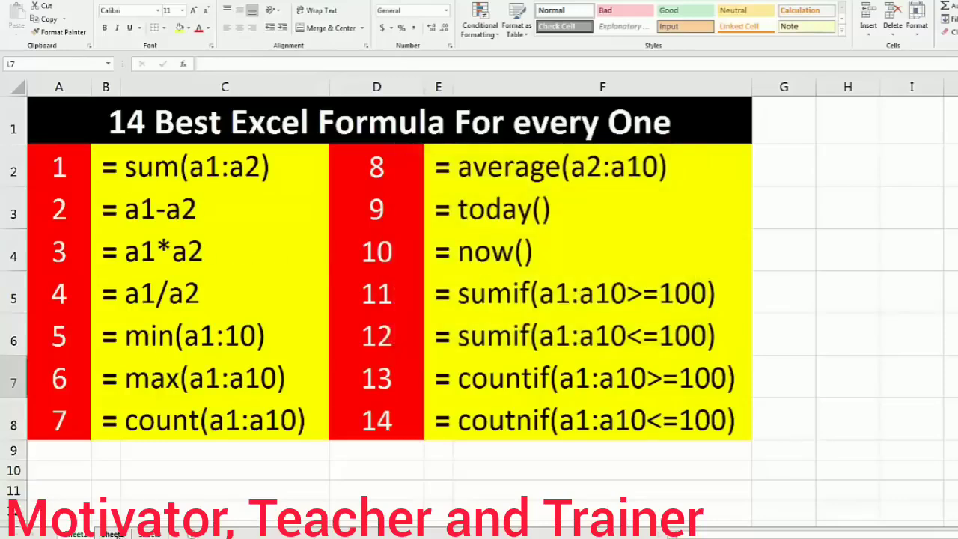
{"action": "left_click", "coordinate": [115, 534]}
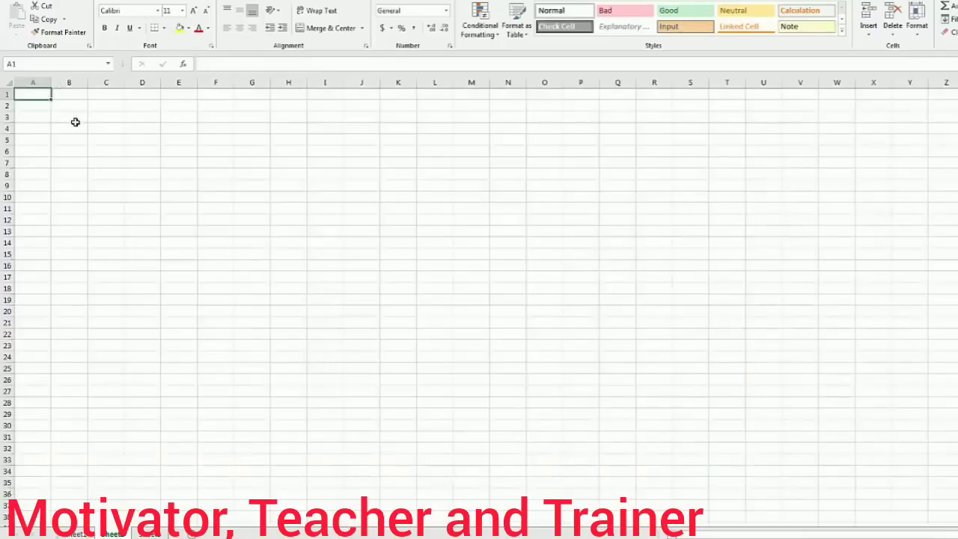
{"action": "type", "text": "500"}
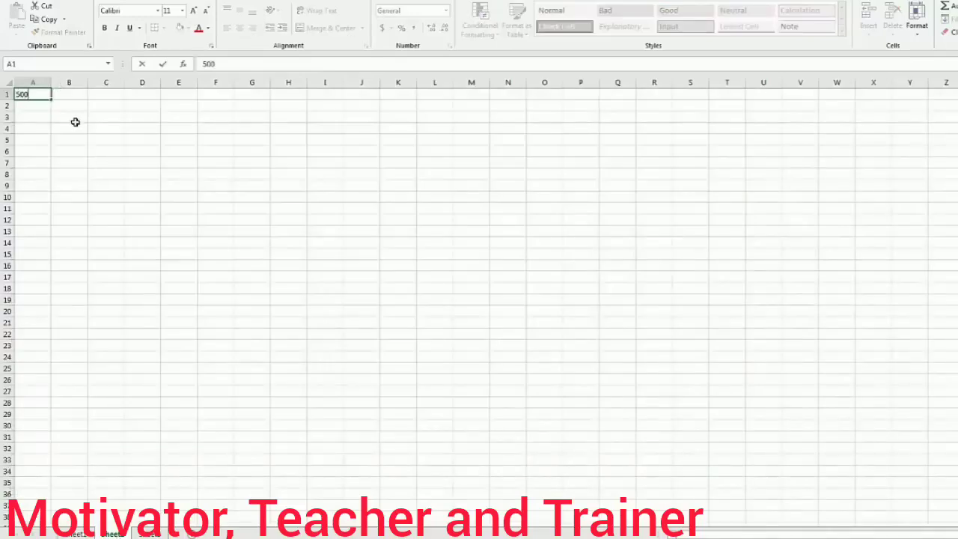
{"action": "key", "text": "Return"}
{"action": "type", "text": "300"}
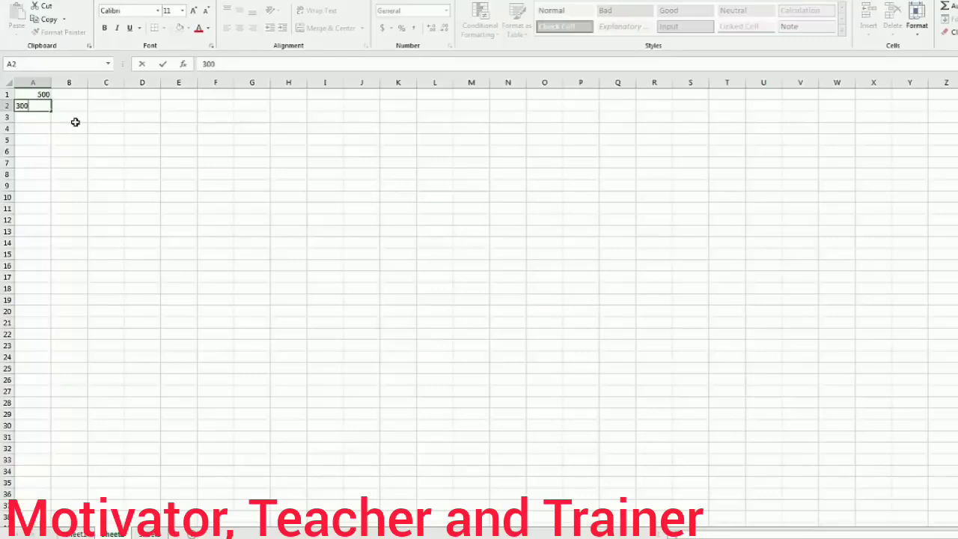
{"action": "key", "text": "Return"}
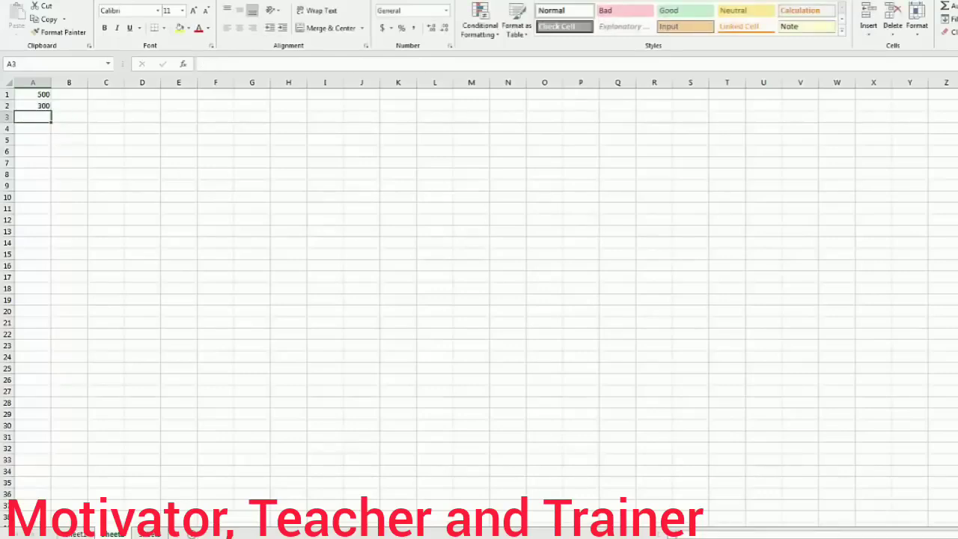
- Add the values of A1 and A2 in cell A3 with the formula =sum(a1:a2)
{"action": "scroll", "coordinate": [479, 299], "scroll_direction": "up", "scroll_amount": 12}
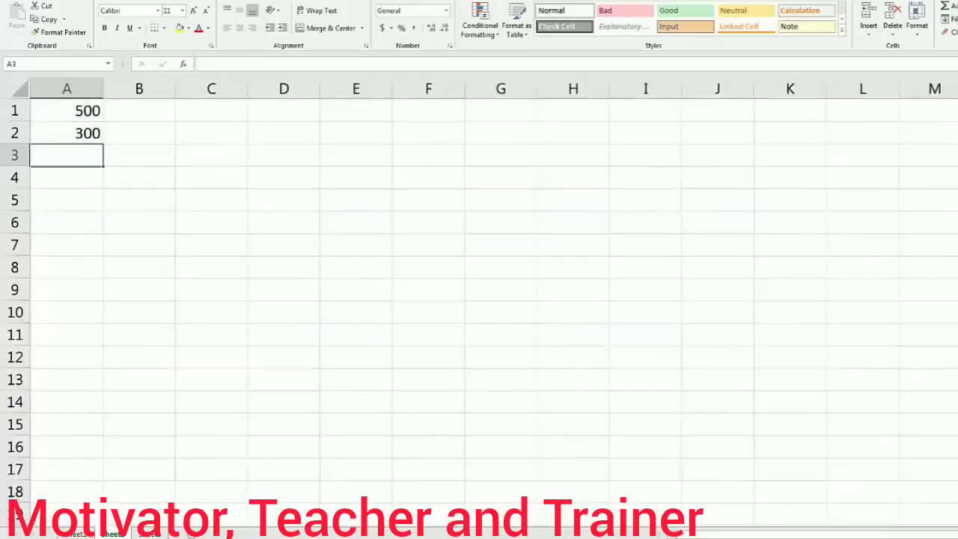
{"action": "scroll", "coordinate": [479, 299], "scroll_direction": "up", "scroll_amount": 2}
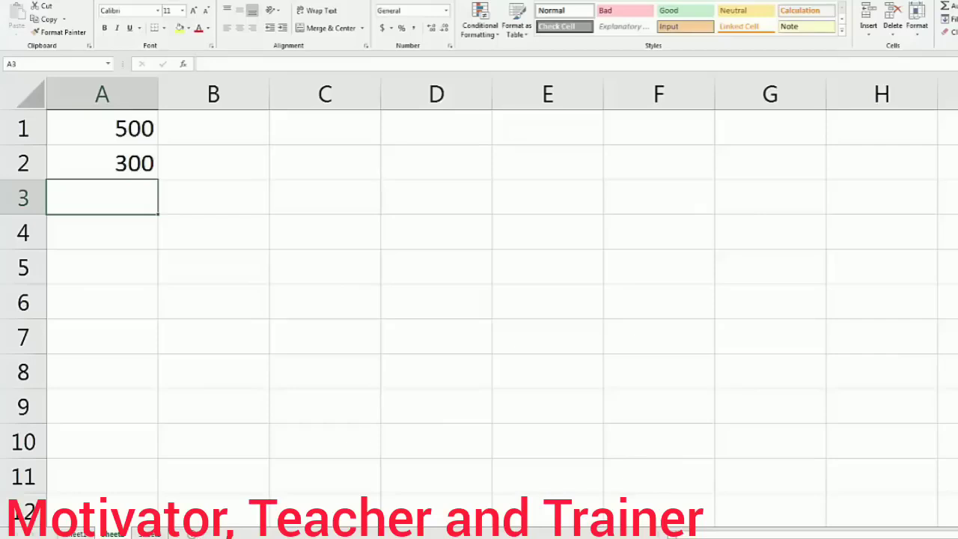
{"action": "type", "text": "="}
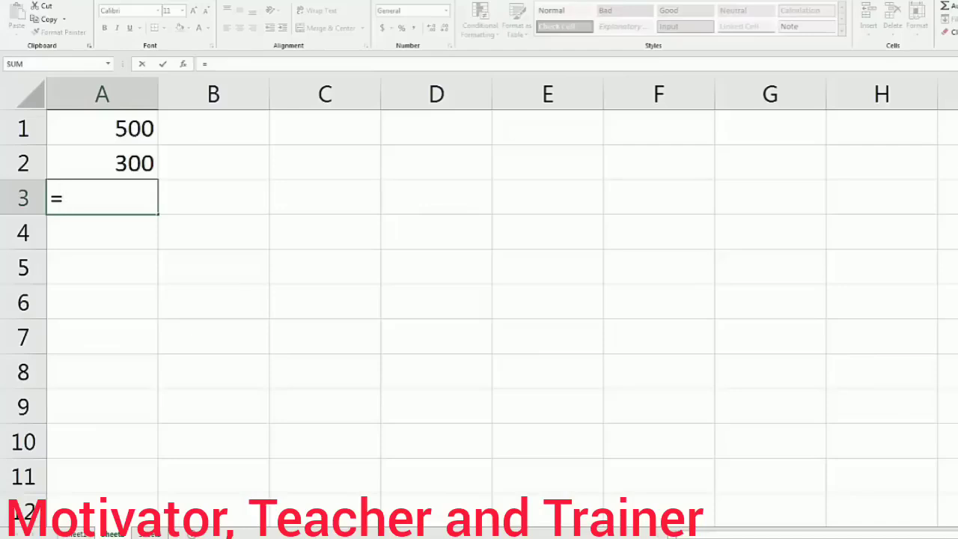
{"action": "type", "text": "sum"}
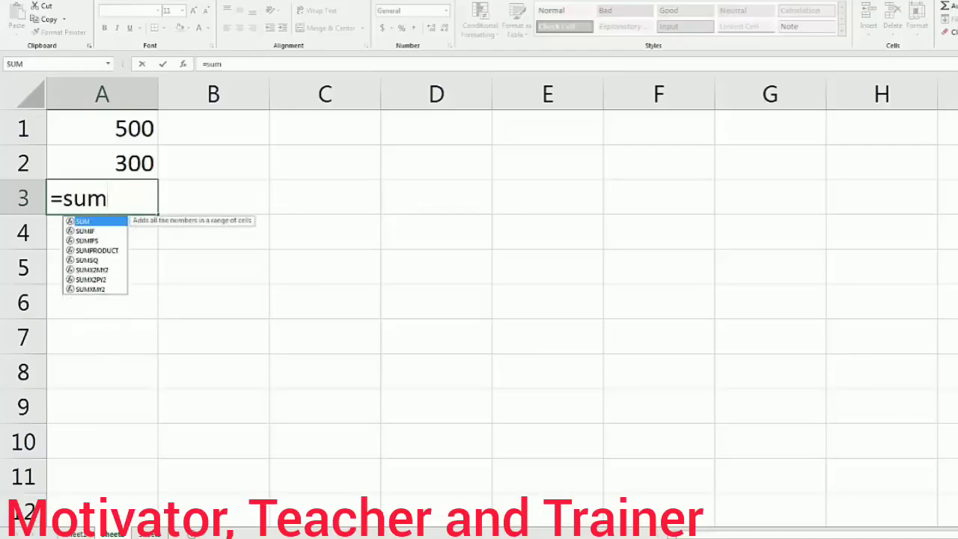
{"action": "type", "text": "("}
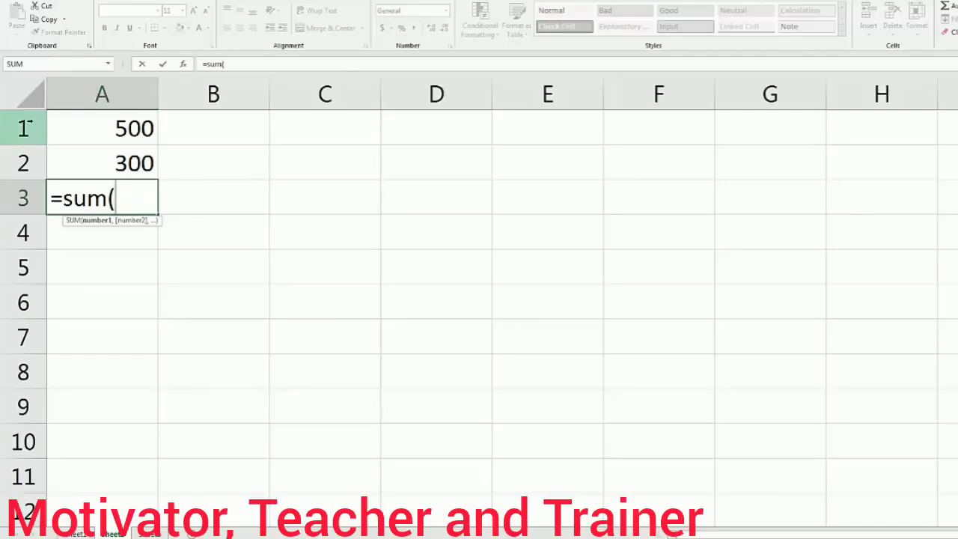
{"action": "type", "text": "a1"}
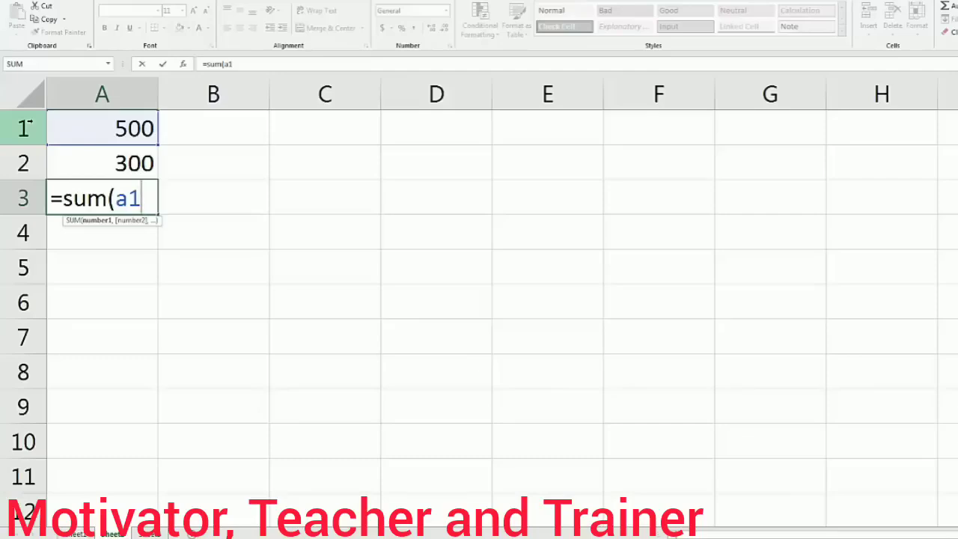
{"action": "type", "text": ":"}
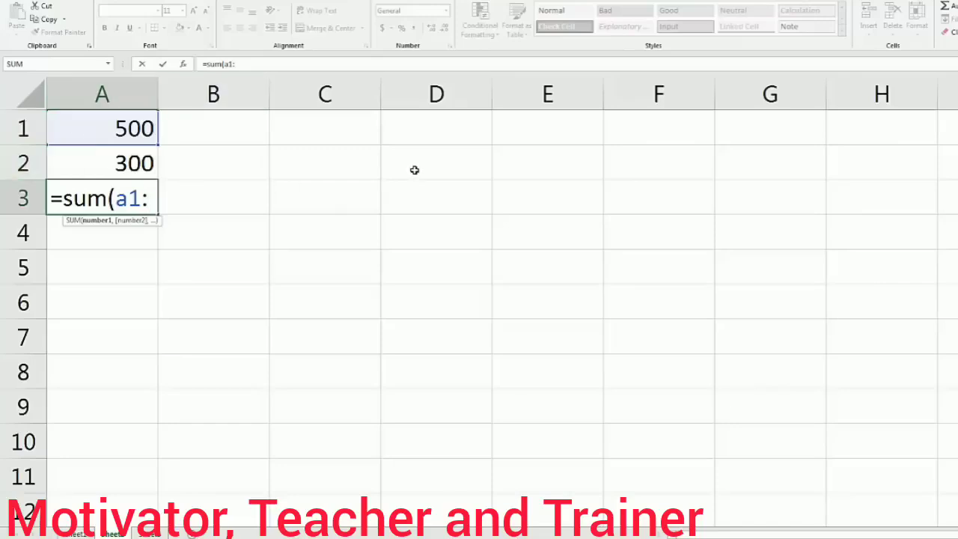
{"action": "type", "text": "a2"}
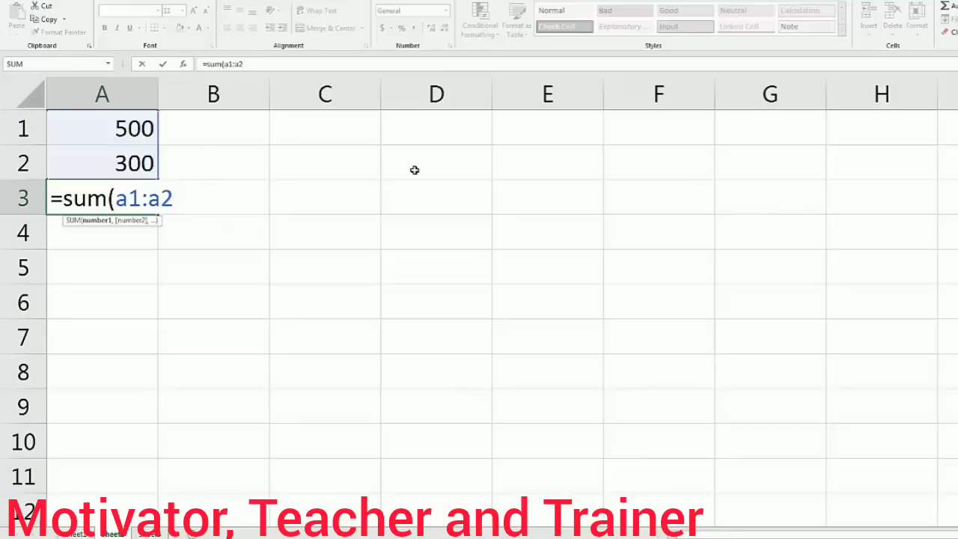
{"action": "type", "text": ")"}
{"action": "key", "text": "Up"}
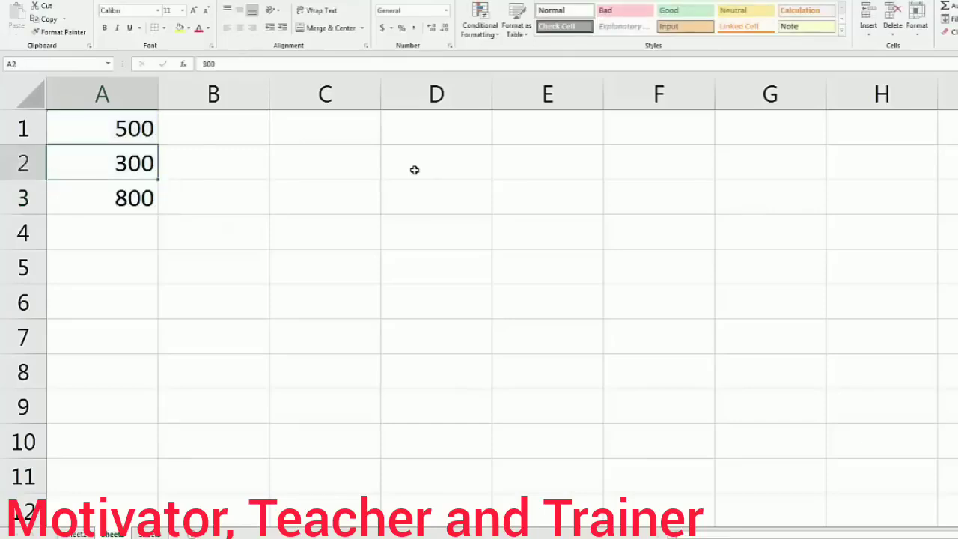
{"action": "key", "text": "Down"}
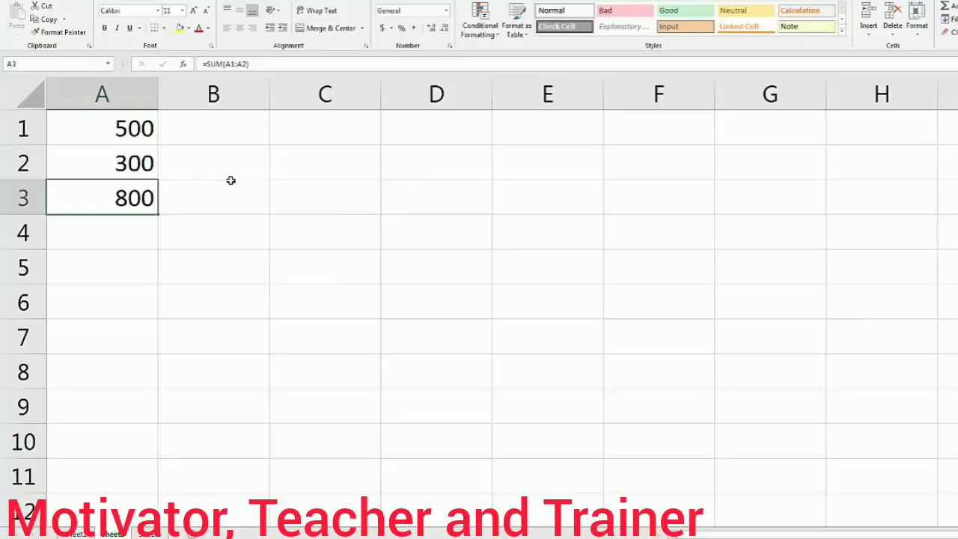
- Replace the formula in A3 and extend the list through A8 with 500, 200, 6000, 500, 4000 and 2500
{"action": "key", "text": "Delete"}
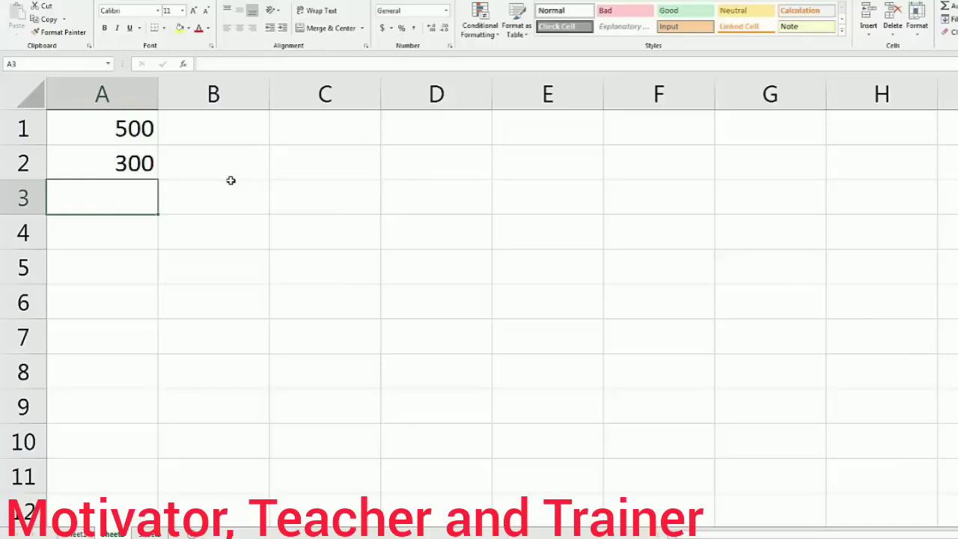
{"action": "type", "text": "500"}
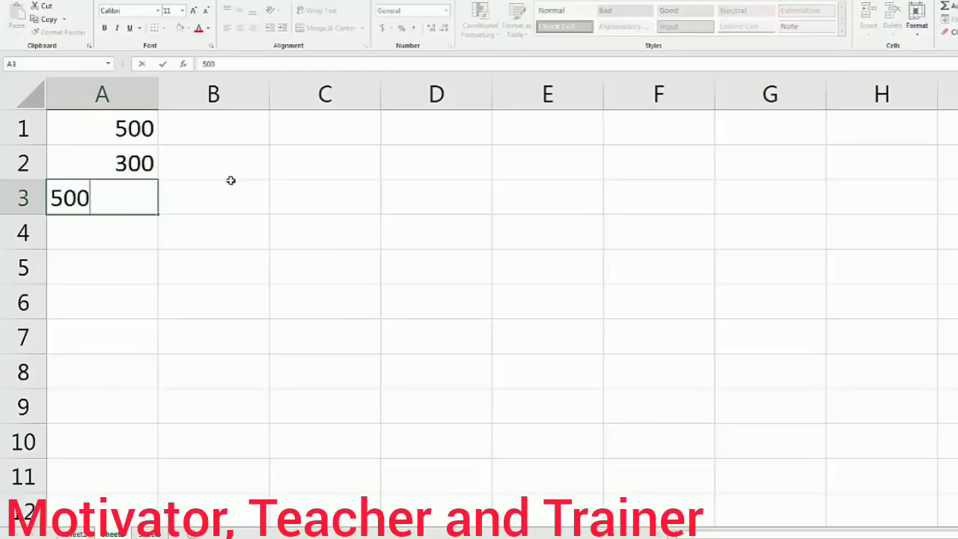
{"action": "key", "text": "Return"}
{"action": "type", "text": "200"}
{"action": "key", "text": "Return"}
{"action": "type", "text": "6000"}
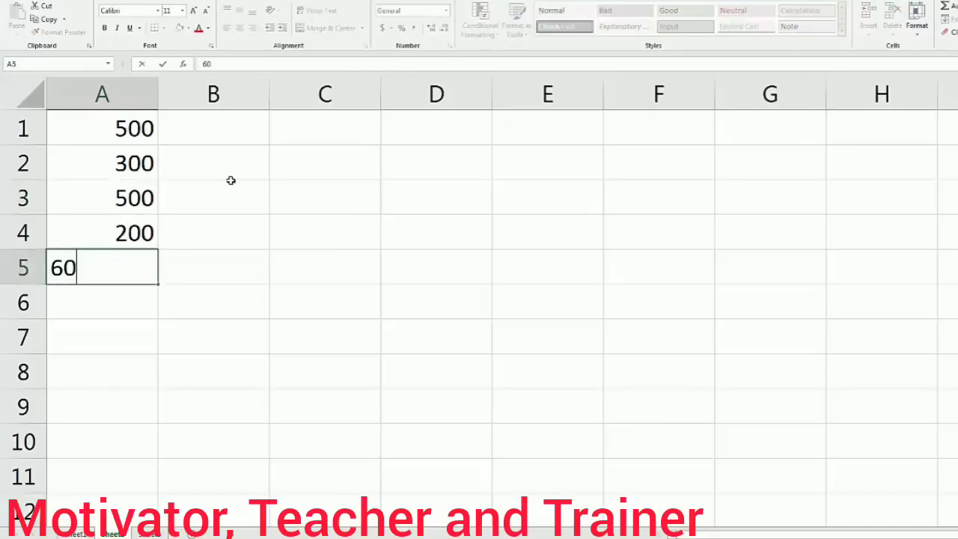
{"action": "key", "text": "Return"}
{"action": "type", "text": "500"}
{"action": "key", "text": "Return"}
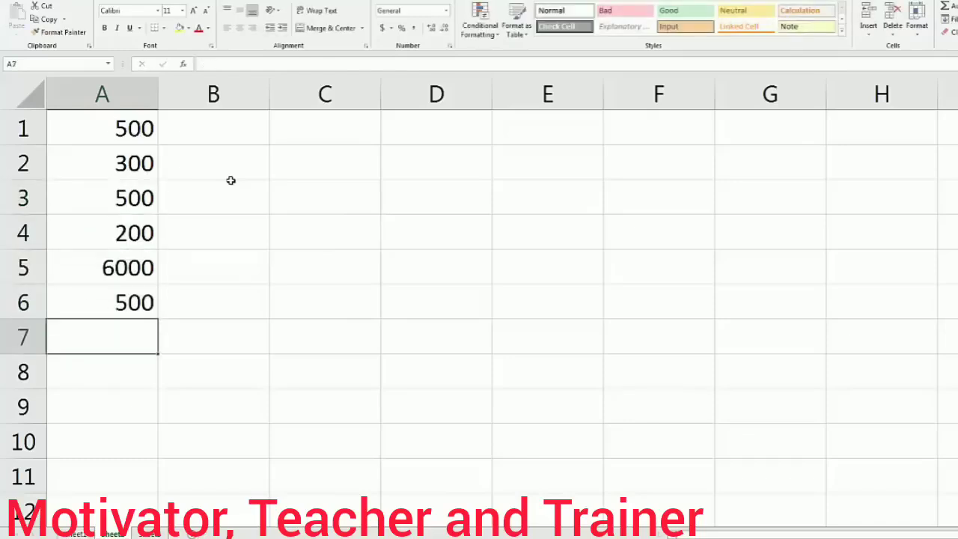
{"action": "type", "text": "4000"}
{"action": "key", "text": "Return"}
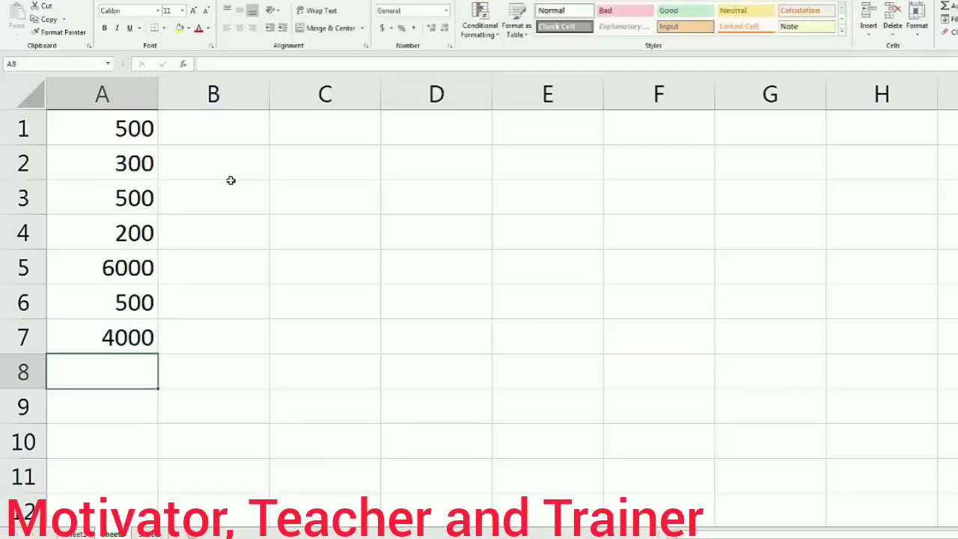
{"action": "type", "text": "2500"}
{"action": "key", "text": "Return"}
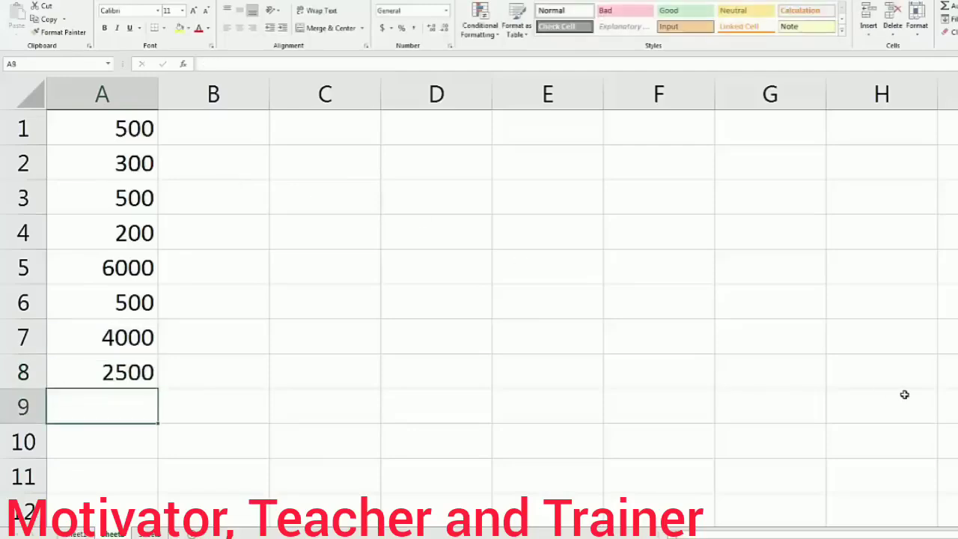
- Total the whole list in cell A9 with the formula =sum(a1:a8)
{"action": "type", "text": "="}
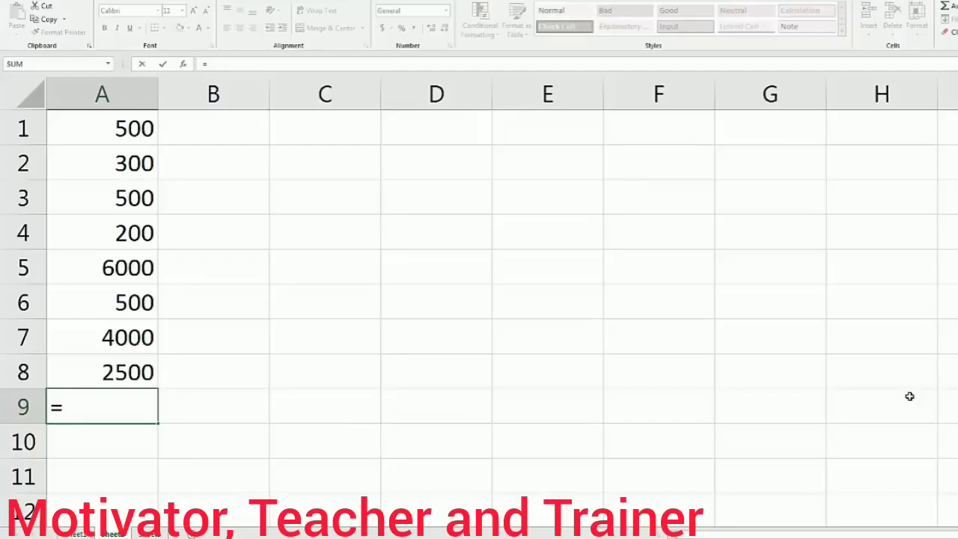
{"action": "type", "text": "sum"}
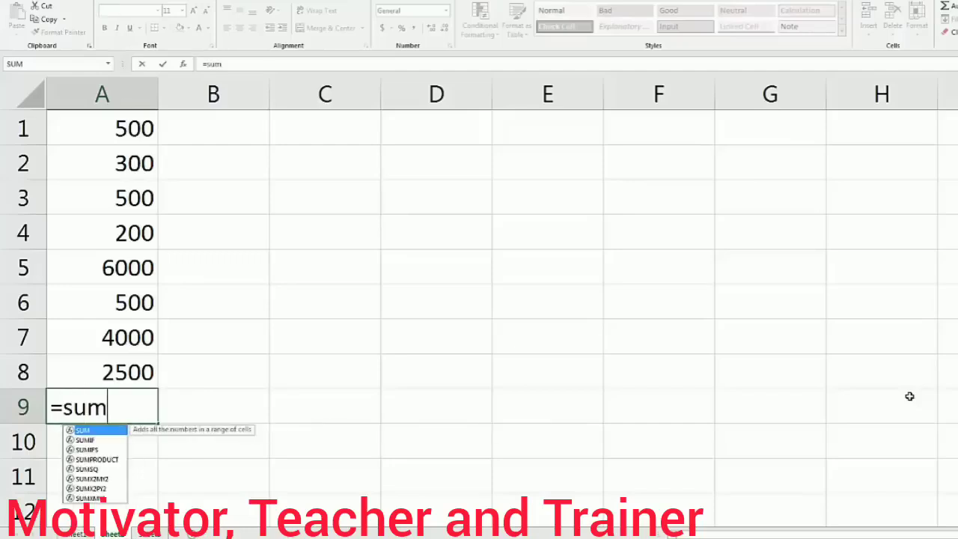
{"action": "type", "text": "(a1:"}
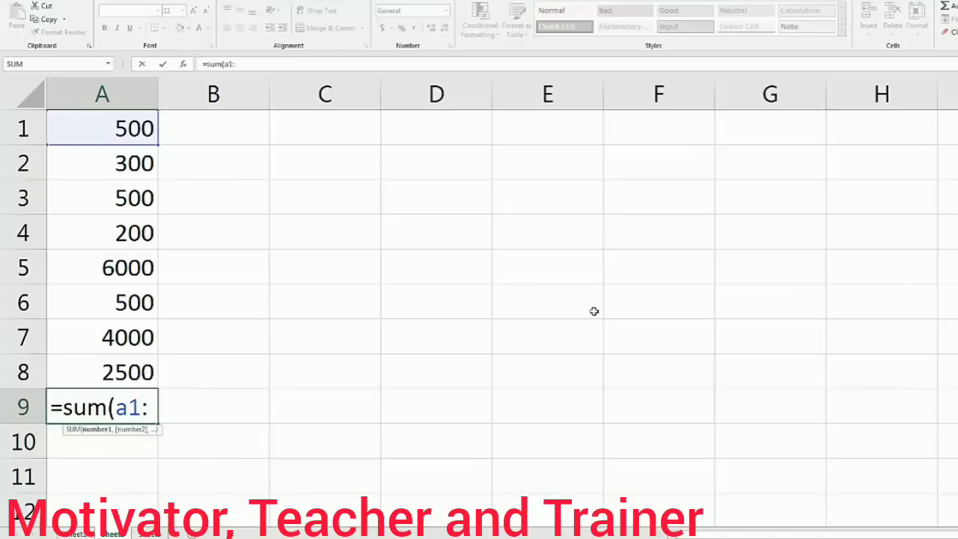
{"action": "type", "text": "a8"}
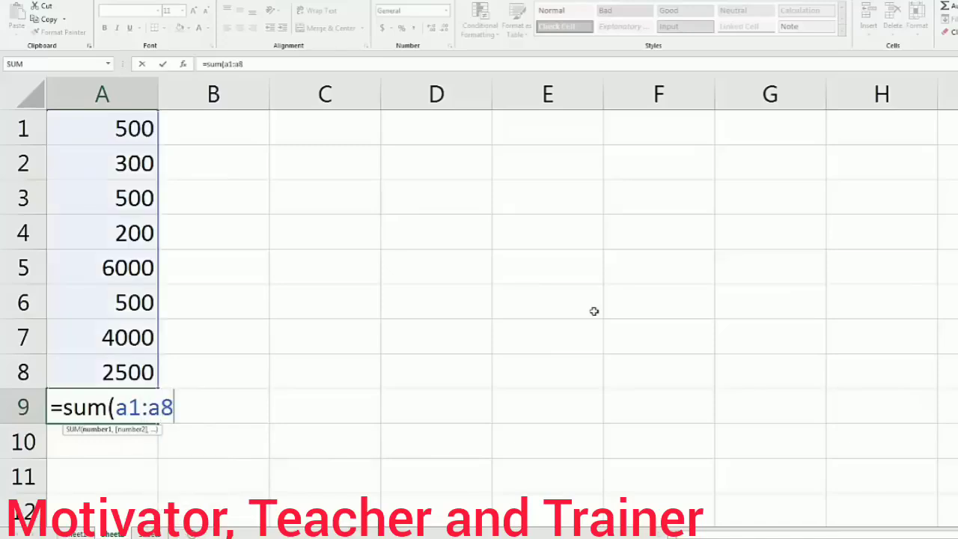
{"action": "type", "text": ")"}
{"action": "key", "text": "Return"}
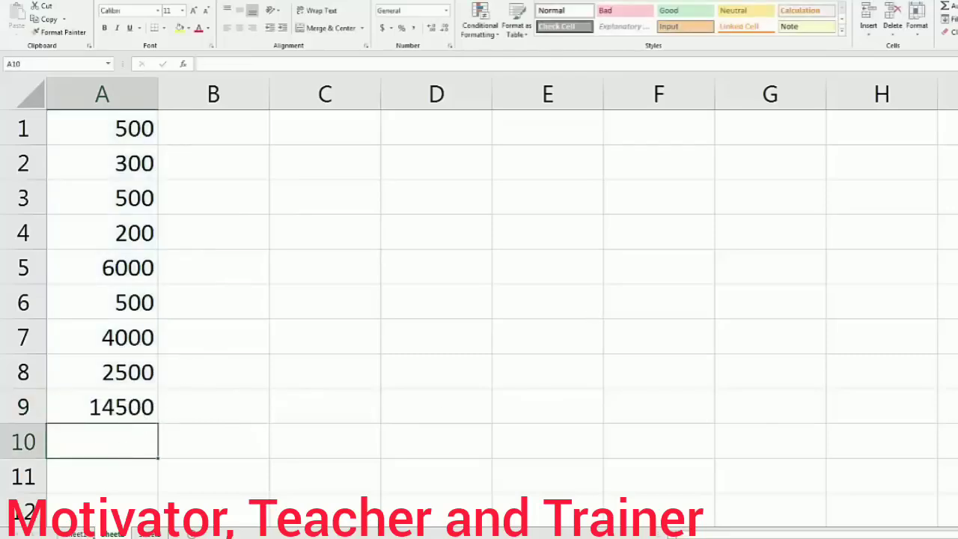
- Check the formula list on the first worksheet, then clear the numbers in A1:A8 and the total in A9 on the second
{"action": "left_click", "coordinate": [83, 534]}
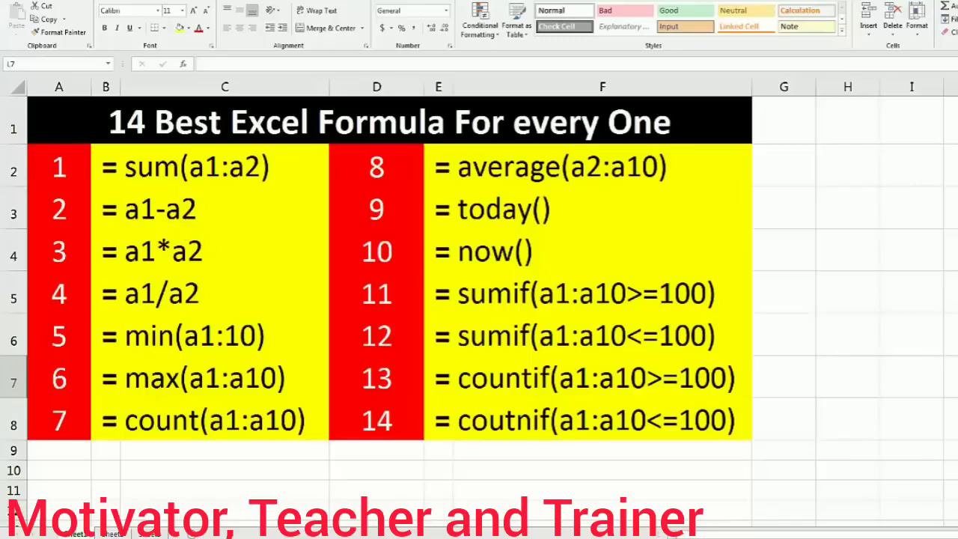
{"action": "left_click", "coordinate": [112, 534]}
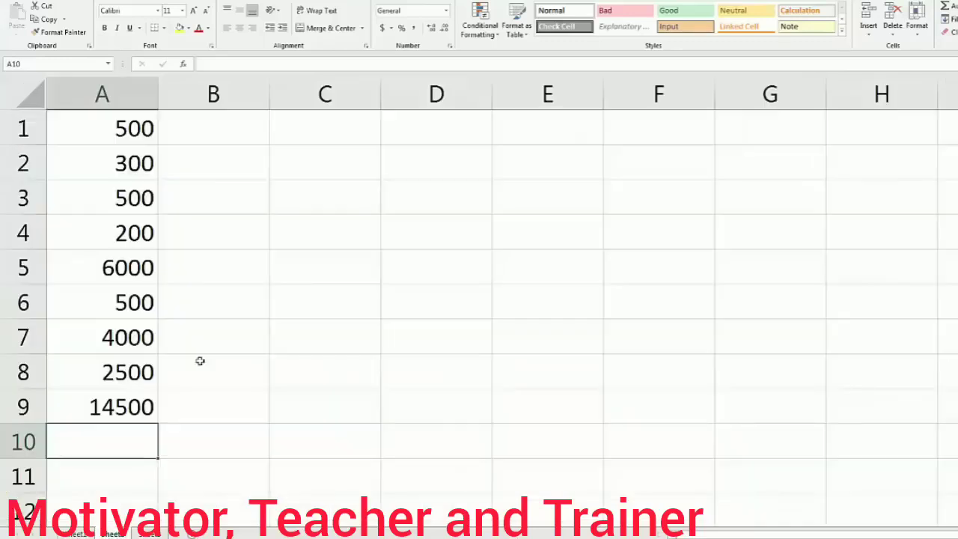
{"action": "left_click_drag", "start_coordinate": [116, 134], "coordinate": [104, 374]}
{"action": "key", "text": "Delete"}
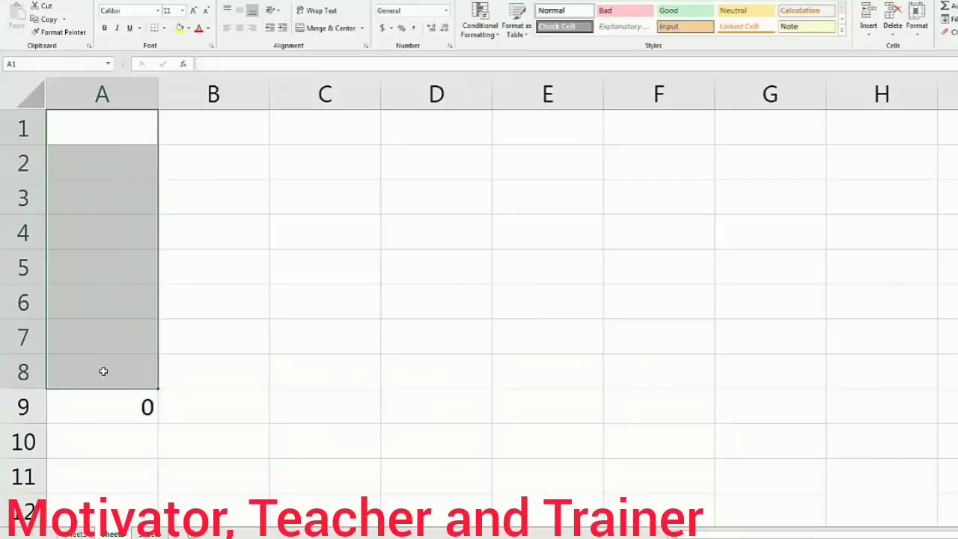
{"action": "left_click", "coordinate": [150, 407]}
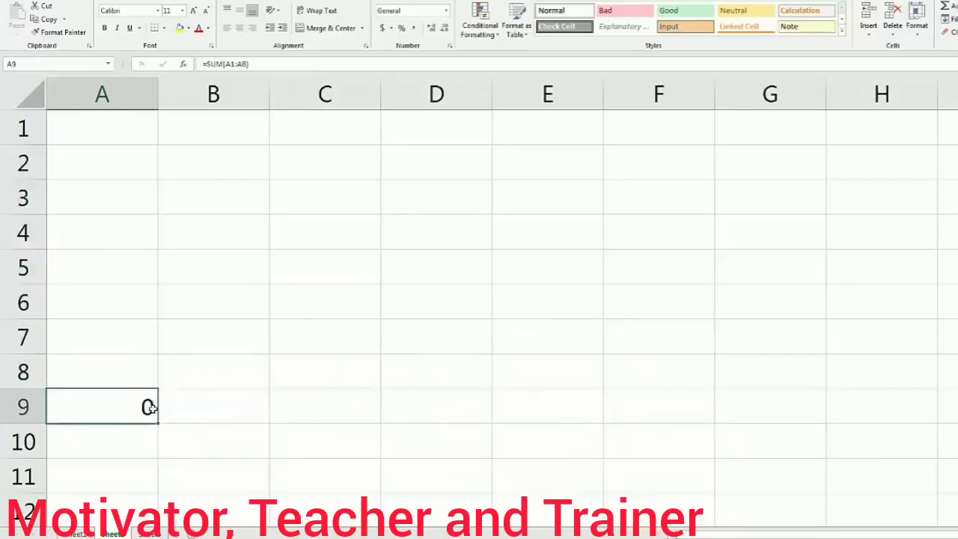
{"action": "key", "text": "Delete"}
- Enter 500 in cell A1 and 200 in cell A2 as numbers for the next formula
{"action": "left_click", "coordinate": [109, 126]}
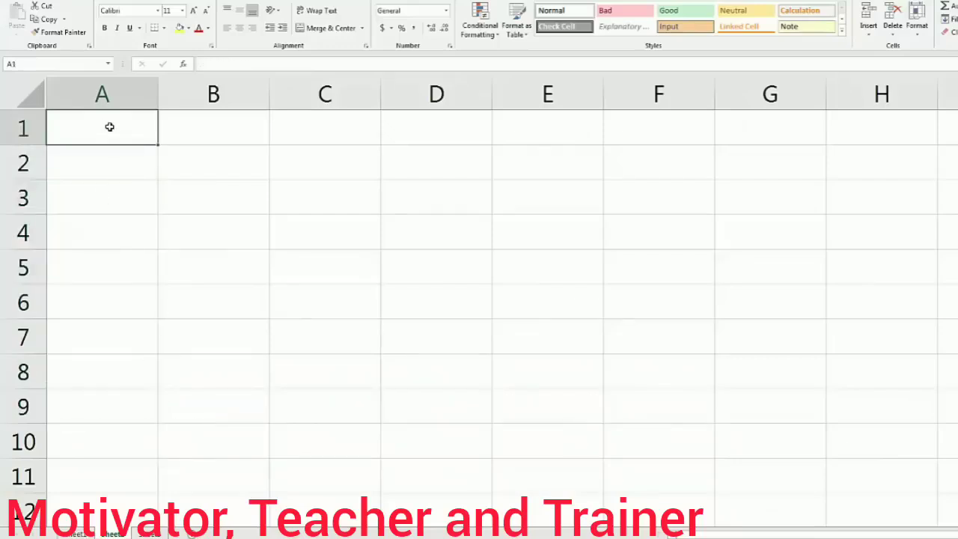
{"action": "type", "text": "500"}
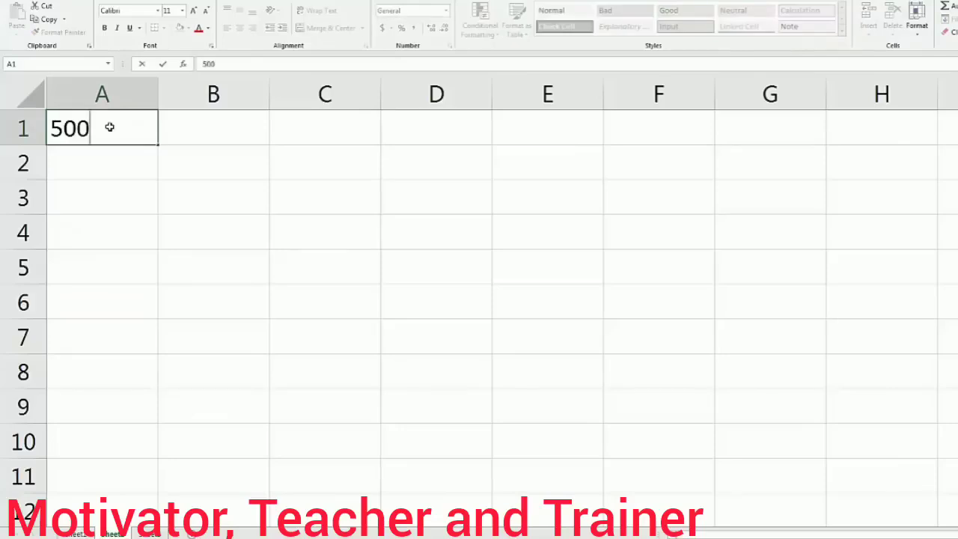
{"action": "key", "text": "Return"}
{"action": "type", "text": "200"}
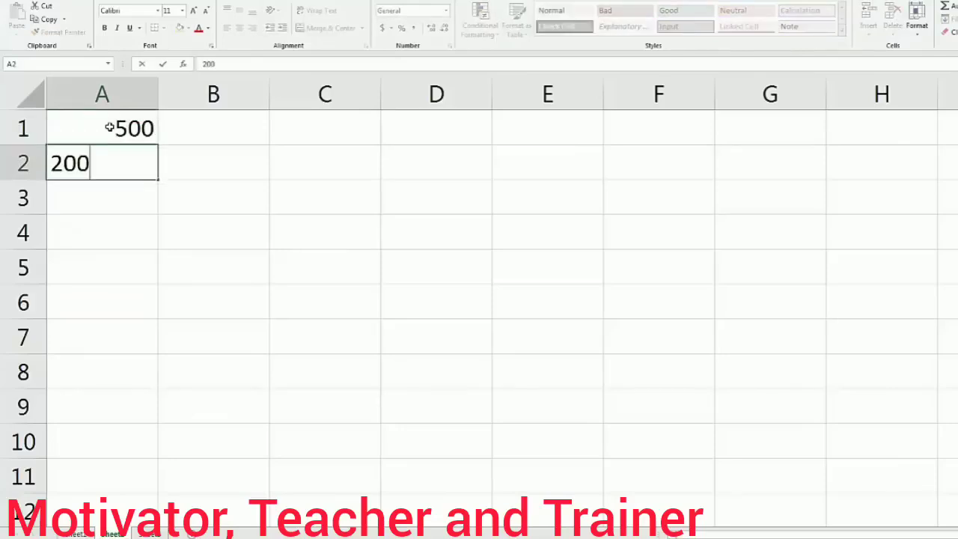
{"action": "key", "text": "Return"}
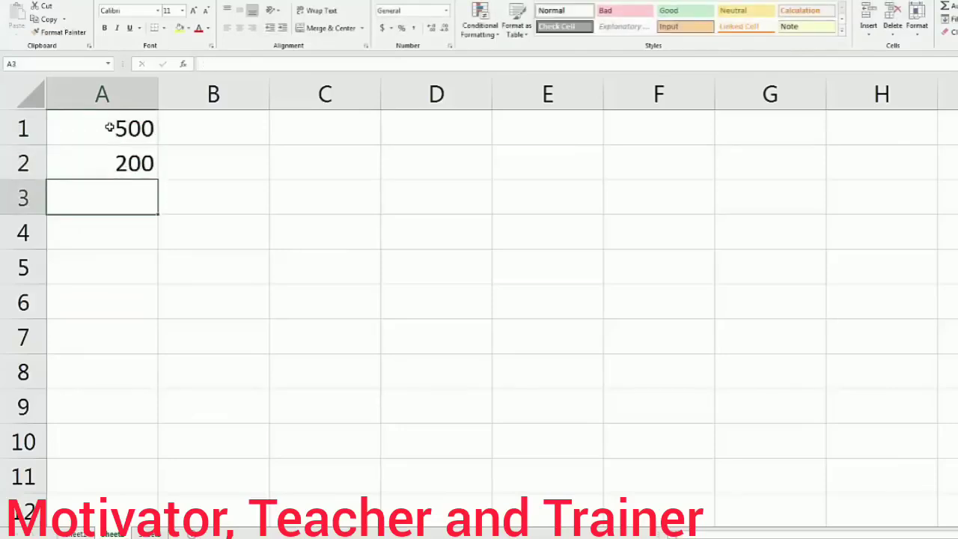
- Subtract A2 from A1 in cell A3 with the formula =a1-a2, and reselect A3 to show its formula
{"action": "type", "text": "="}
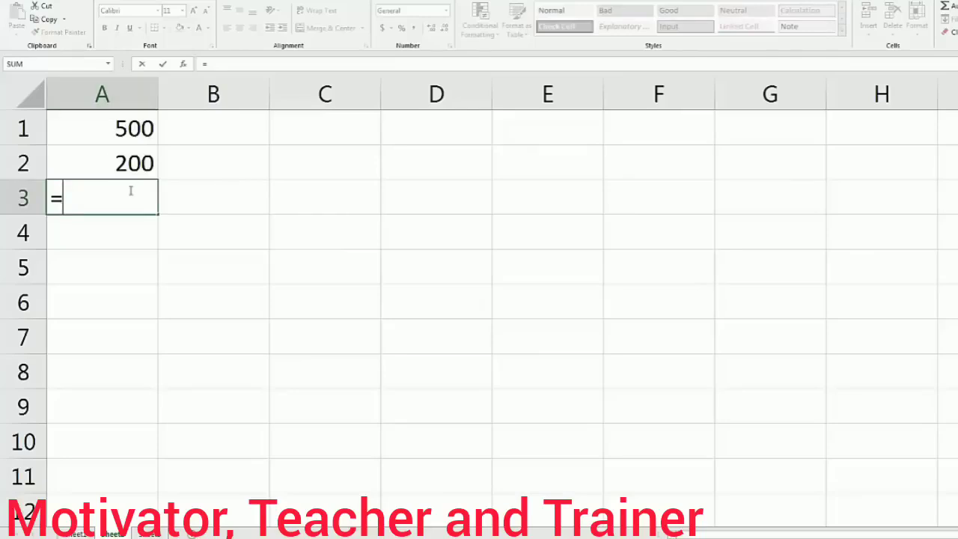
{"action": "type", "text": "a1"}
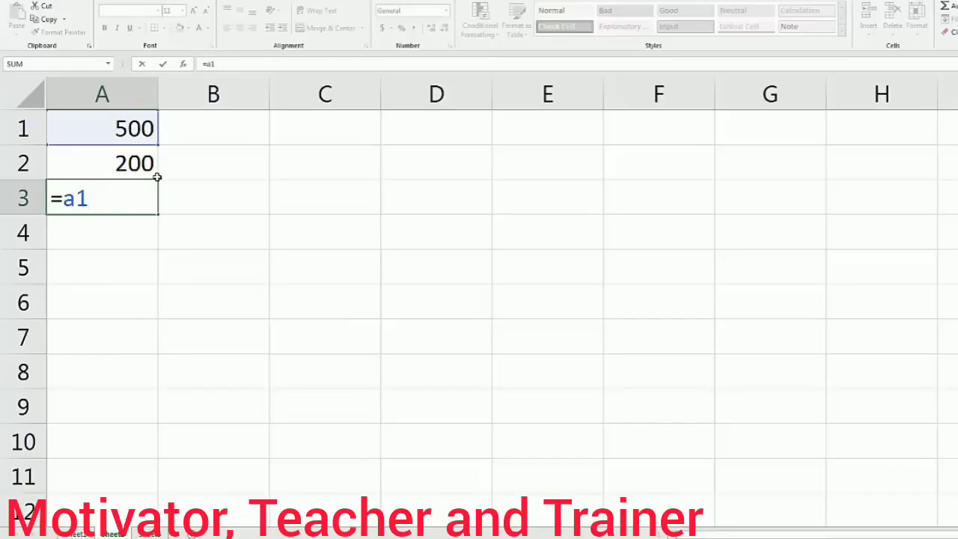
{"action": "type", "text": "-a2"}
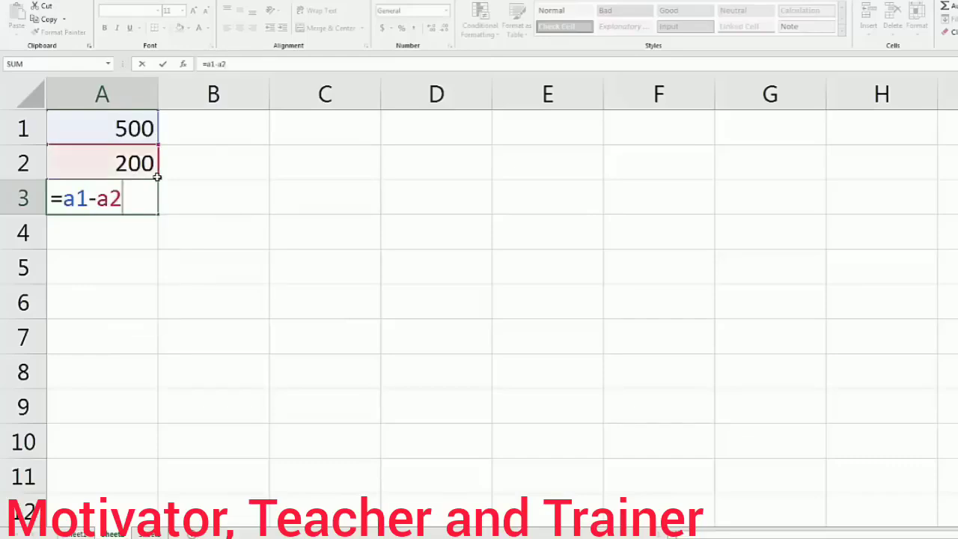
{"action": "key", "text": "Return"}
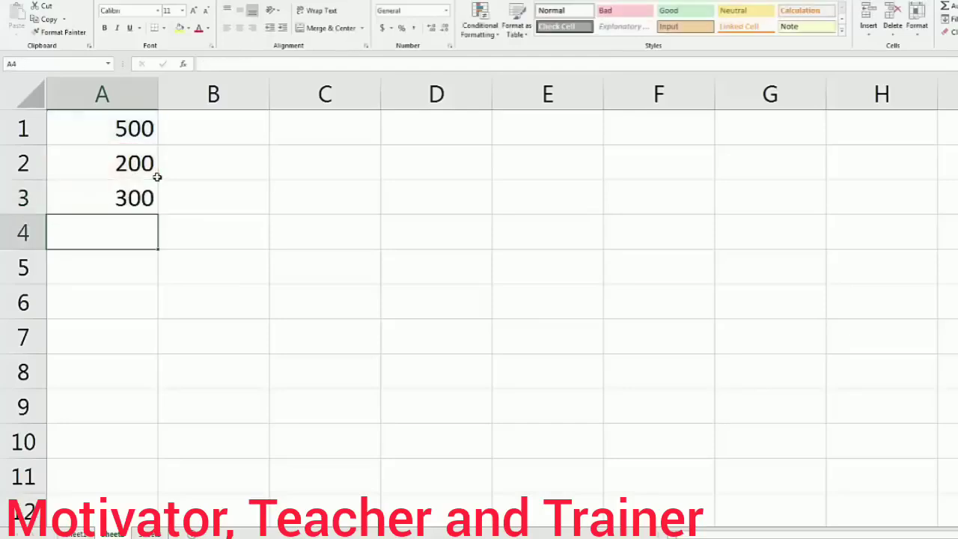
{"action": "left_click", "coordinate": [145, 199]}
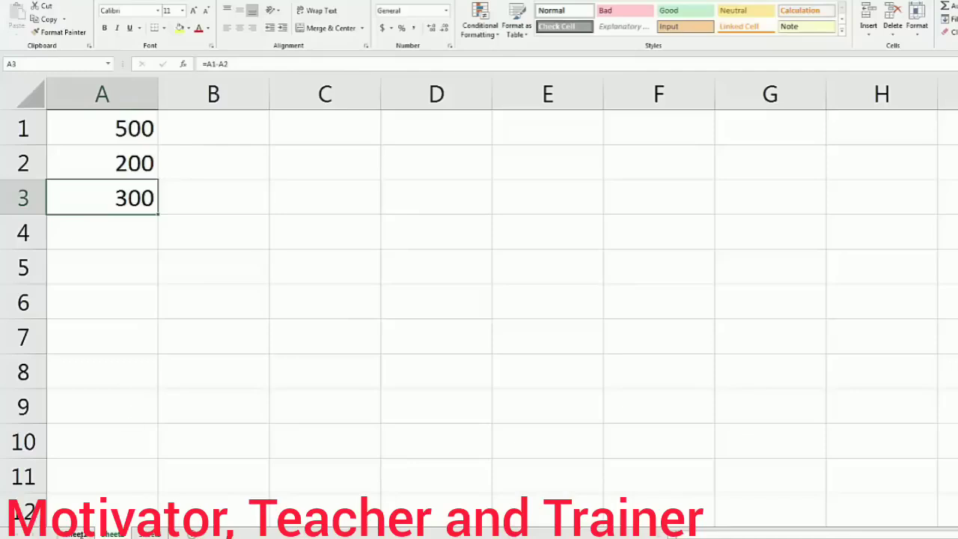
- Consult the formula list on the first worksheet for the multiplication formula, then clear A1:A3 on the practice sheet
{"action": "left_click", "coordinate": [77, 534]}
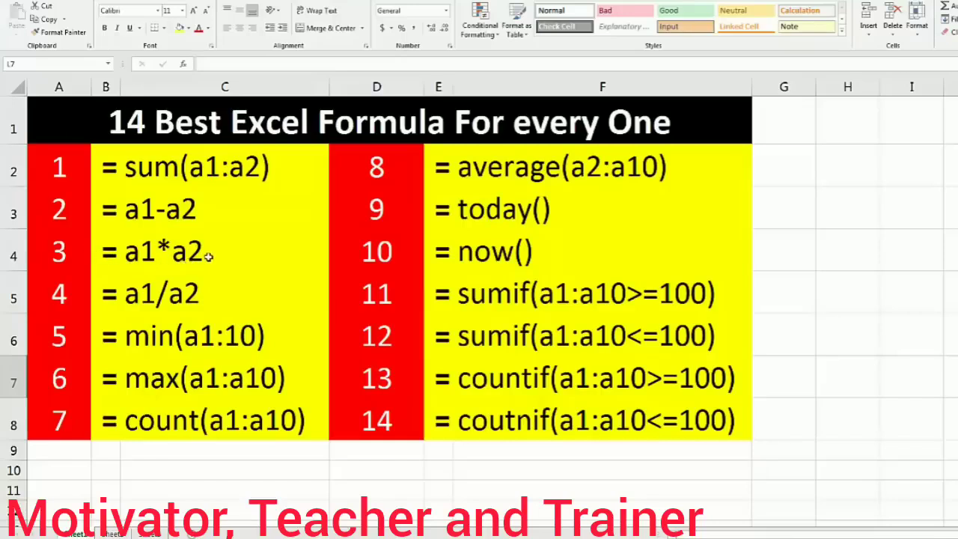
{"action": "left_click", "coordinate": [128, 532]}
{"action": "left_click_drag", "start_coordinate": [126, 127], "coordinate": [116, 210]}
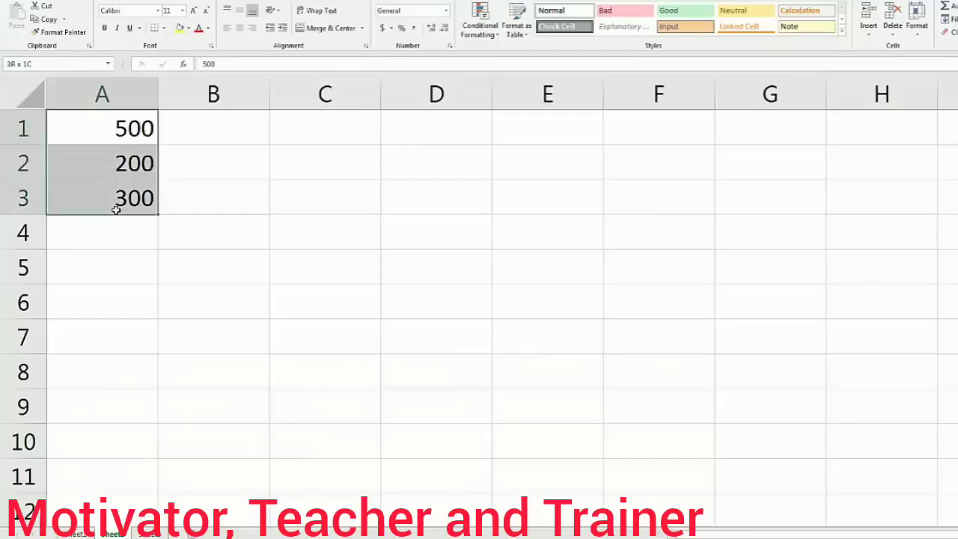
{"action": "key", "text": "Delete"}
- Enter 500 in cell A1 and 25 in cell A2 as the numbers to multiply
{"action": "left_click", "coordinate": [115, 124]}
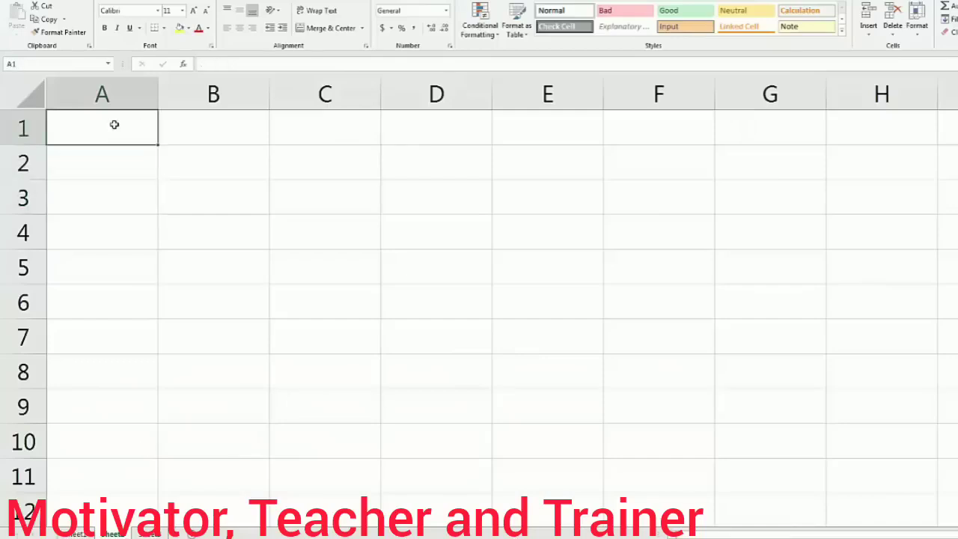
{"action": "type", "text": "500"}
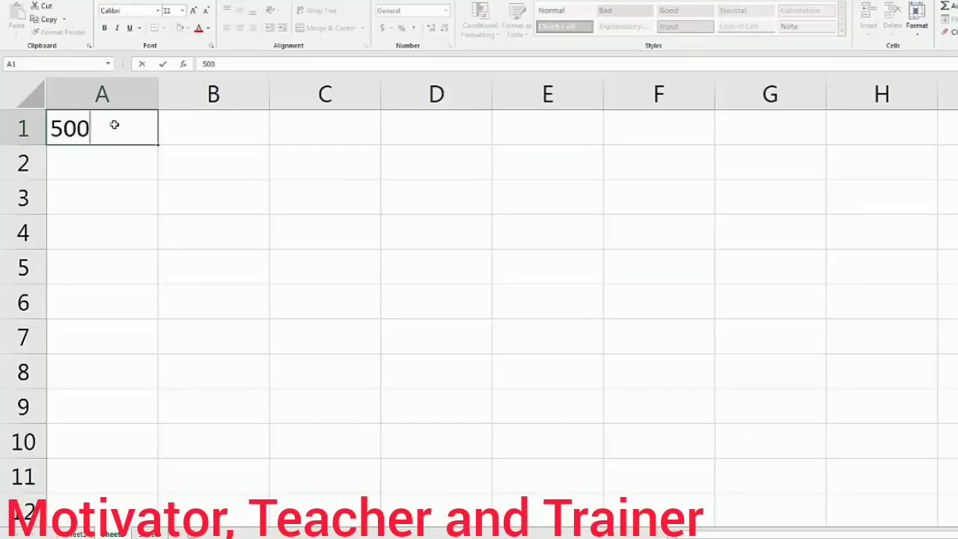
{"action": "key", "text": "Return"}
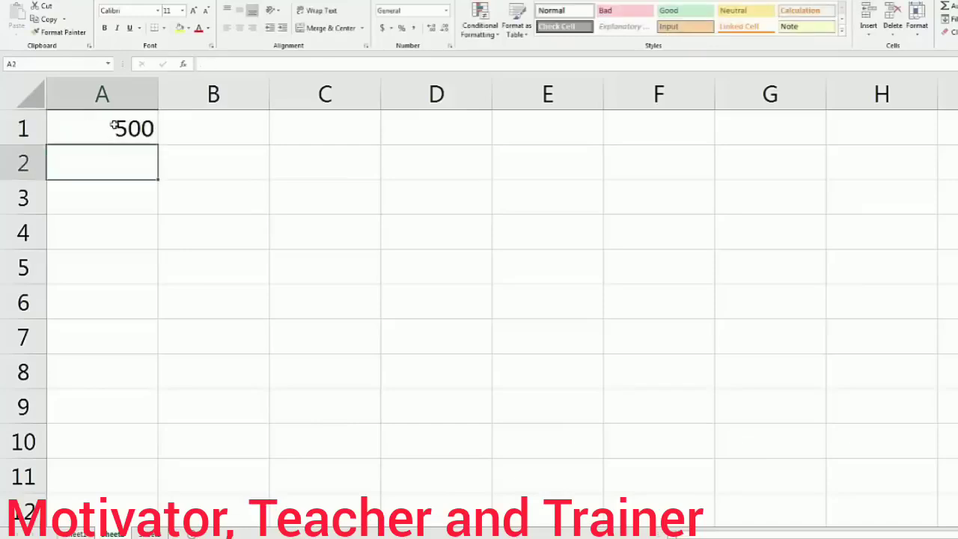
{"action": "type", "text": "25"}
{"action": "key", "text": "Return"}
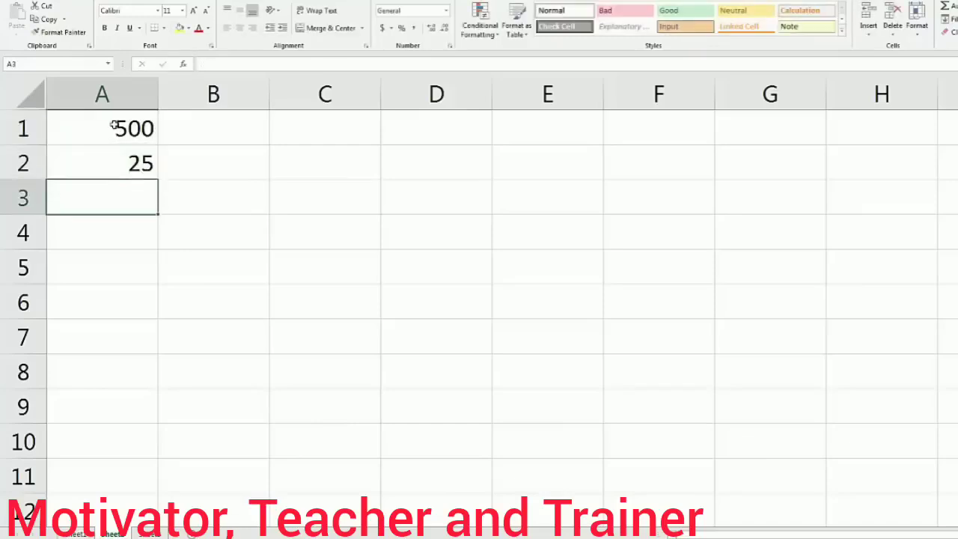
- Multiply the two numbers in cell A3 with the formula =a1*a2
{"action": "type", "text": "="}
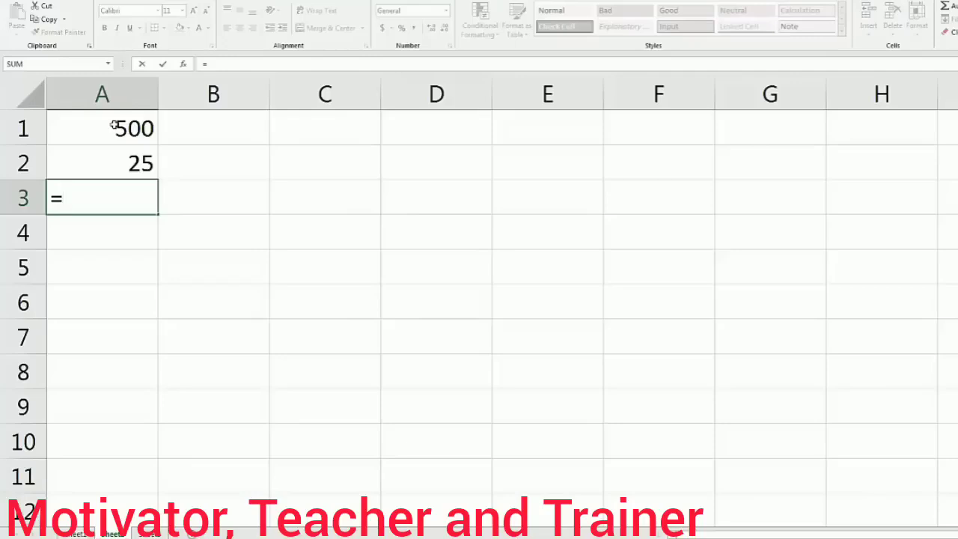
{"action": "type", "text": "a1"}
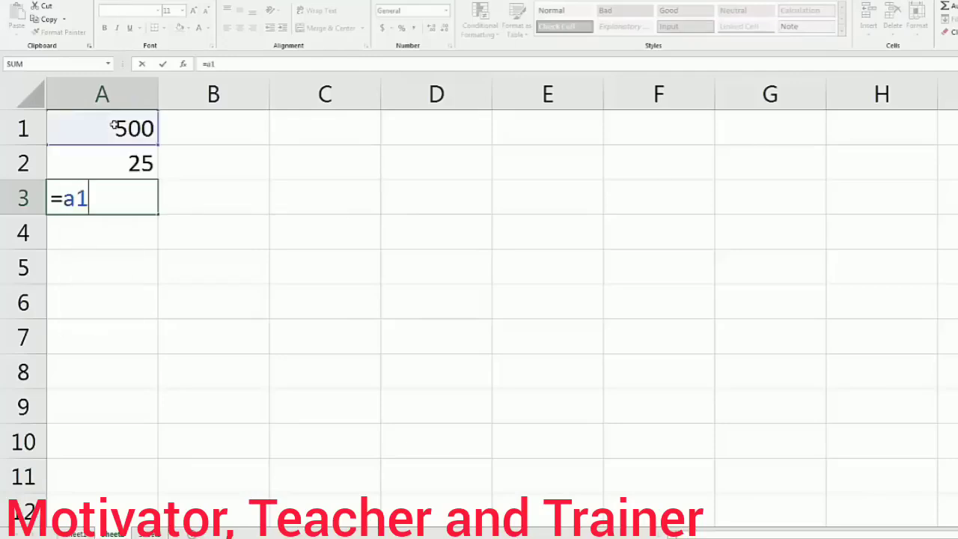
{"action": "type", "text": "*a2"}
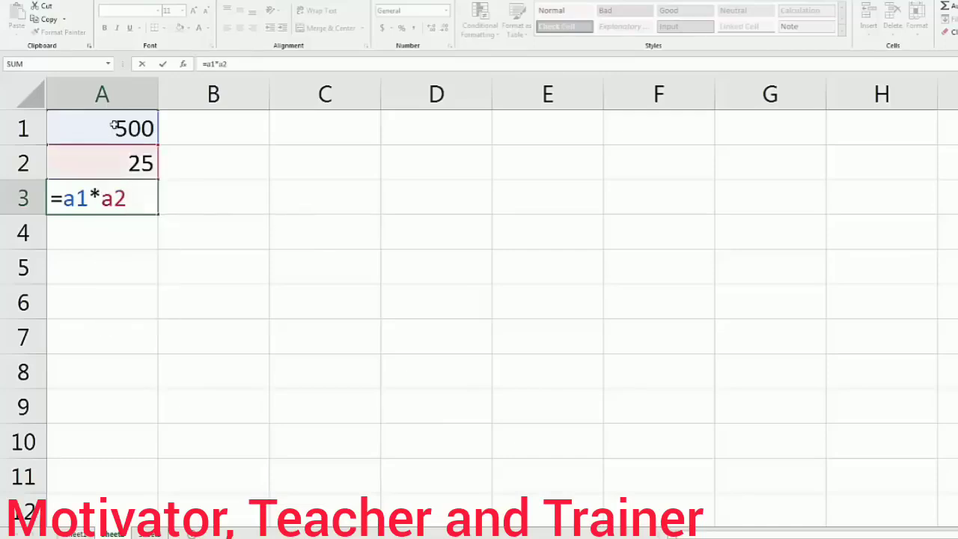
{"action": "key", "text": "Return"}
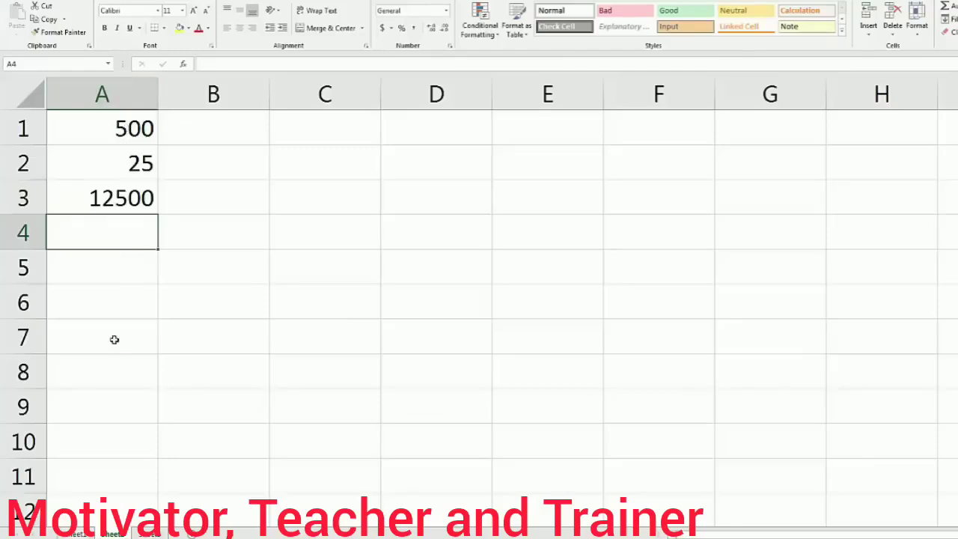
- Consult the formula list on the first worksheet for the division formula, then clear A1:A3 on the practice sheet
{"action": "left_click", "coordinate": [76, 533]}
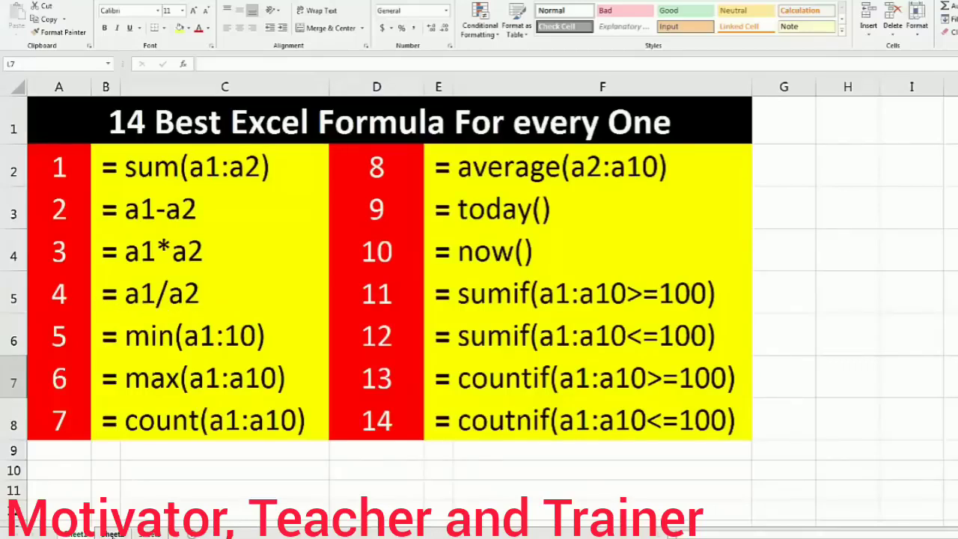
{"action": "left_click", "coordinate": [111, 533]}
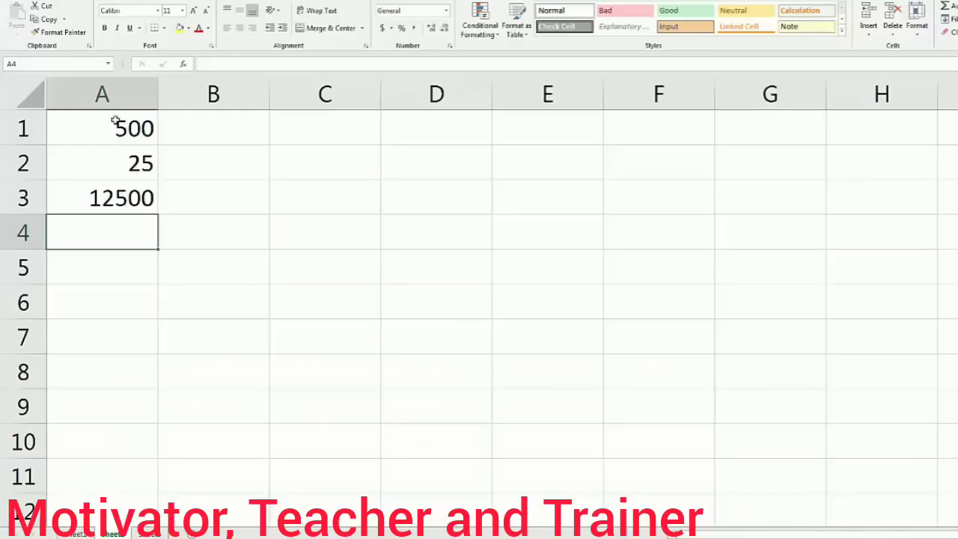
{"action": "left_click_drag", "start_coordinate": [113, 123], "coordinate": [106, 187]}
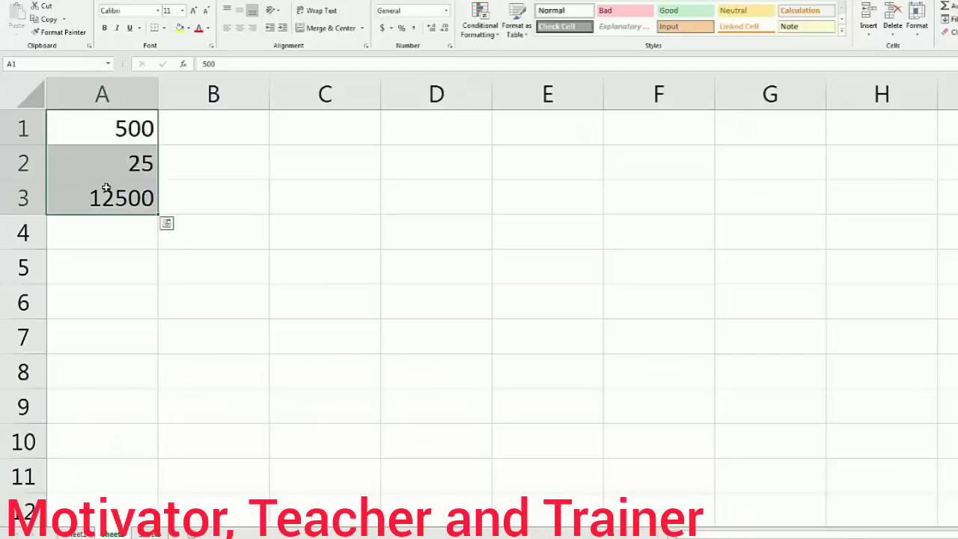
{"action": "key", "text": "Delete"}
- Enter 500 in cell A1 and 5 in cell A2 as the numbers to divide
{"action": "left_click", "coordinate": [107, 124]}
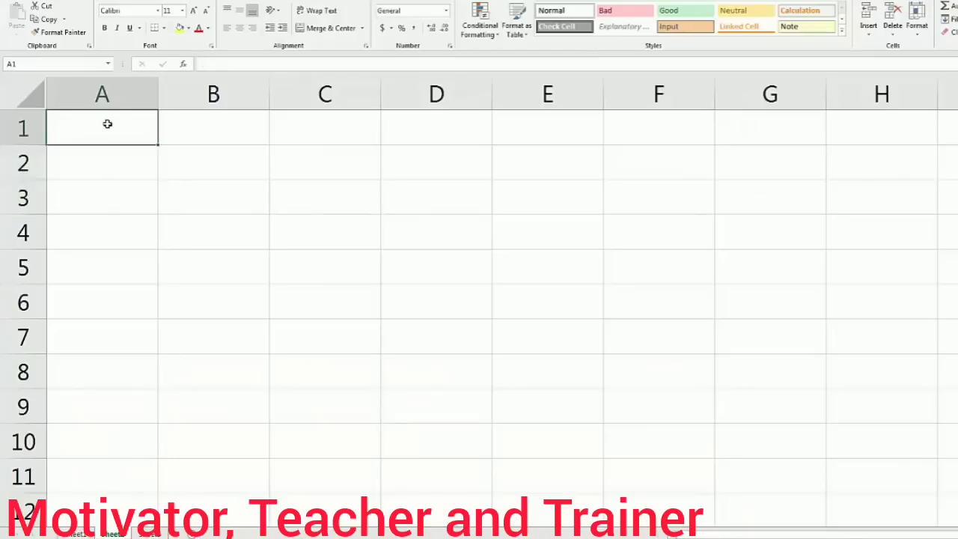
{"action": "type", "text": "500"}
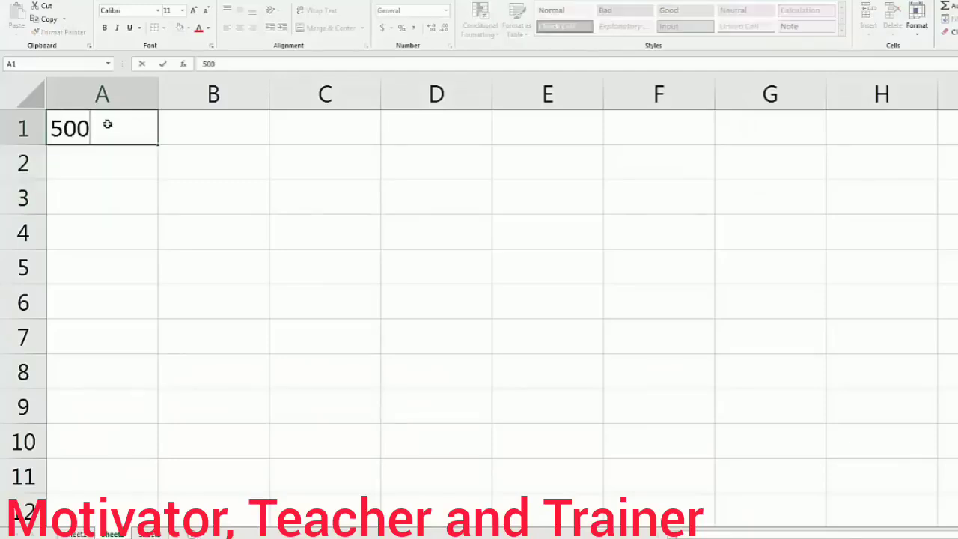
{"action": "key", "text": "Return"}
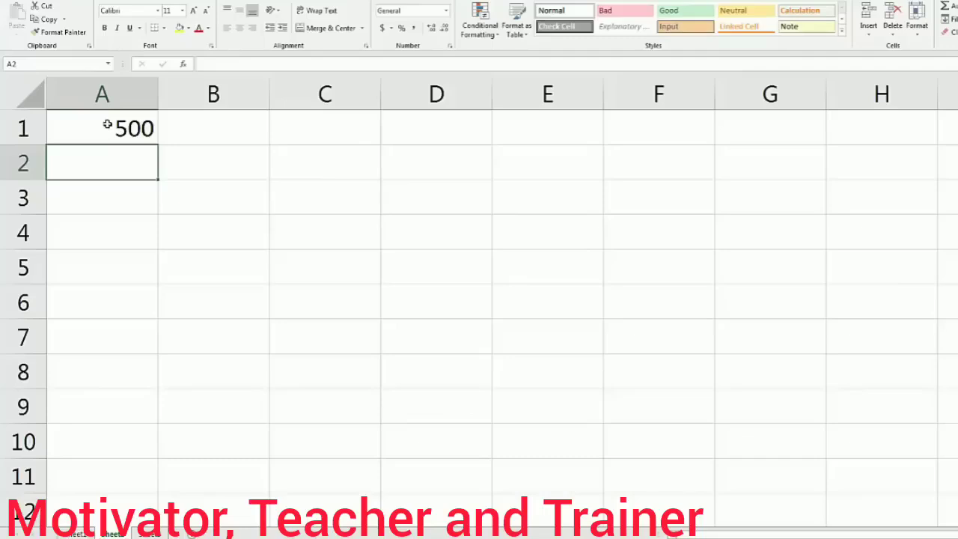
{"action": "type", "text": "5"}
{"action": "key", "text": "Return"}
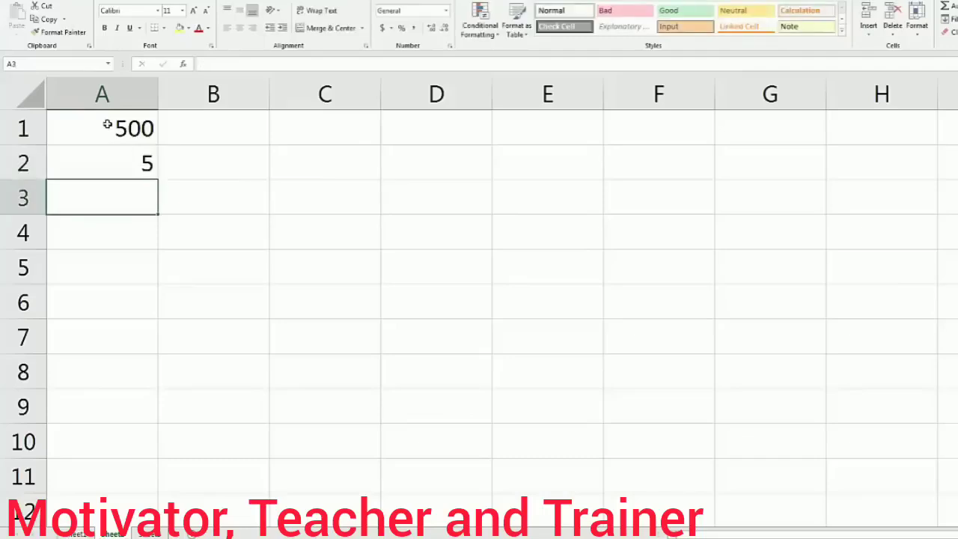
- Divide A1 by A2 in cell A3 with the formula =a1/a2
{"action": "type", "text": "="}
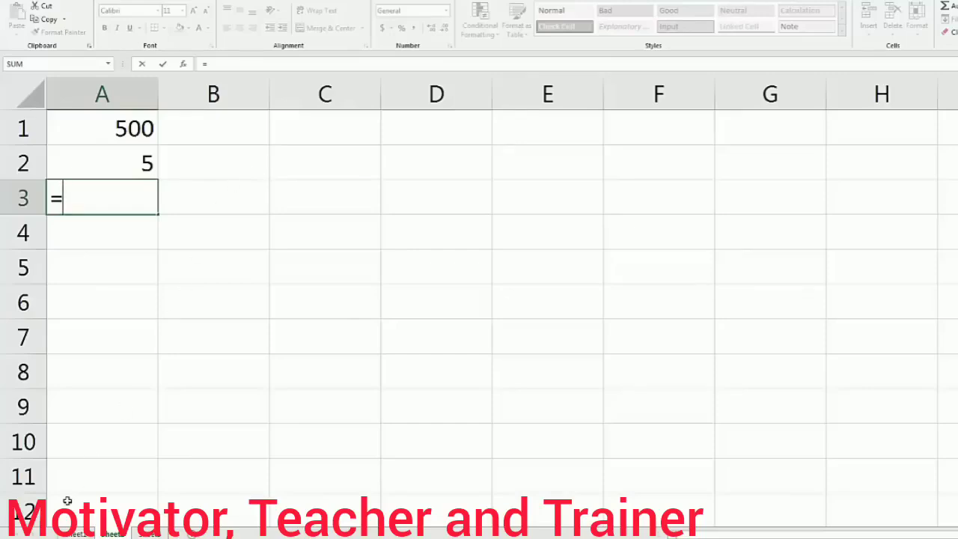
{"action": "type", "text": "a"}
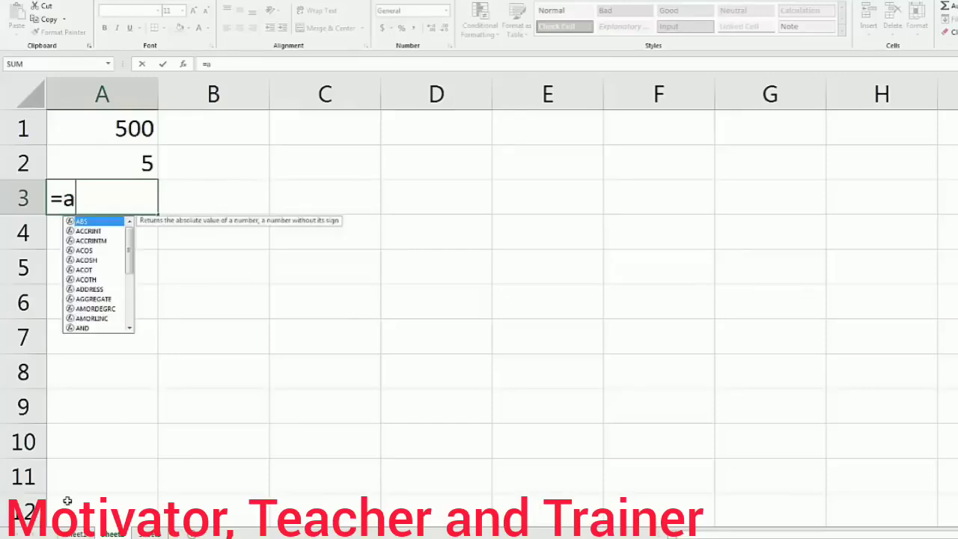
{"action": "type", "text": "1"}
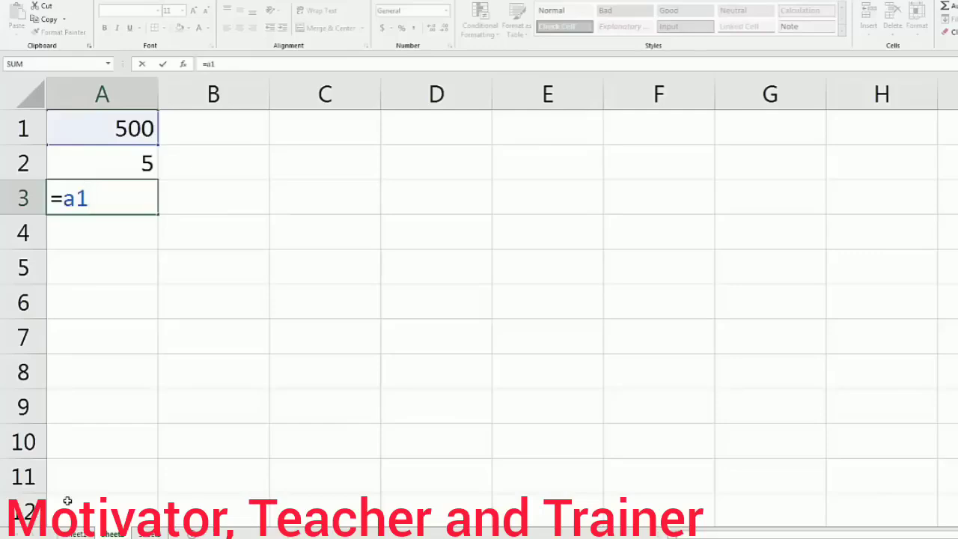
{"action": "type", "text": "/a"}
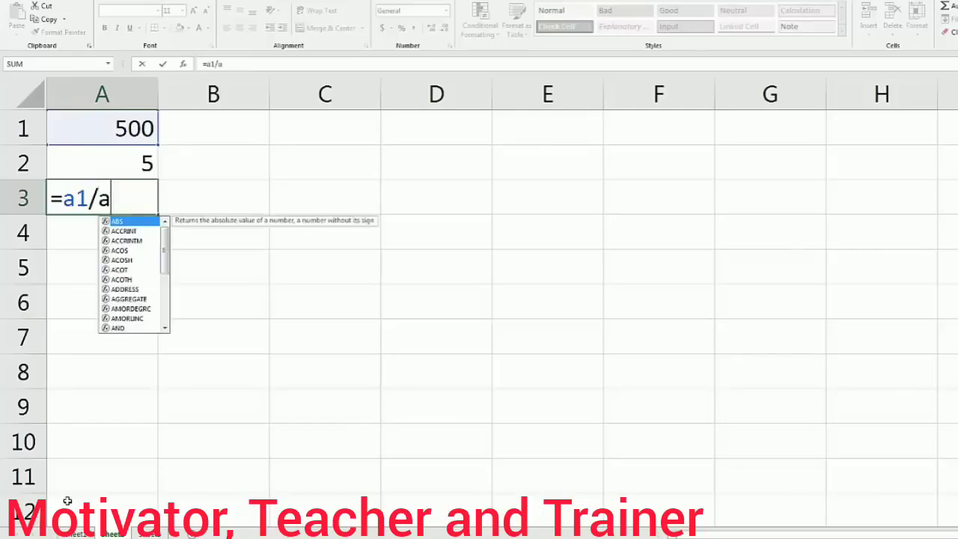
{"action": "type", "text": "2"}
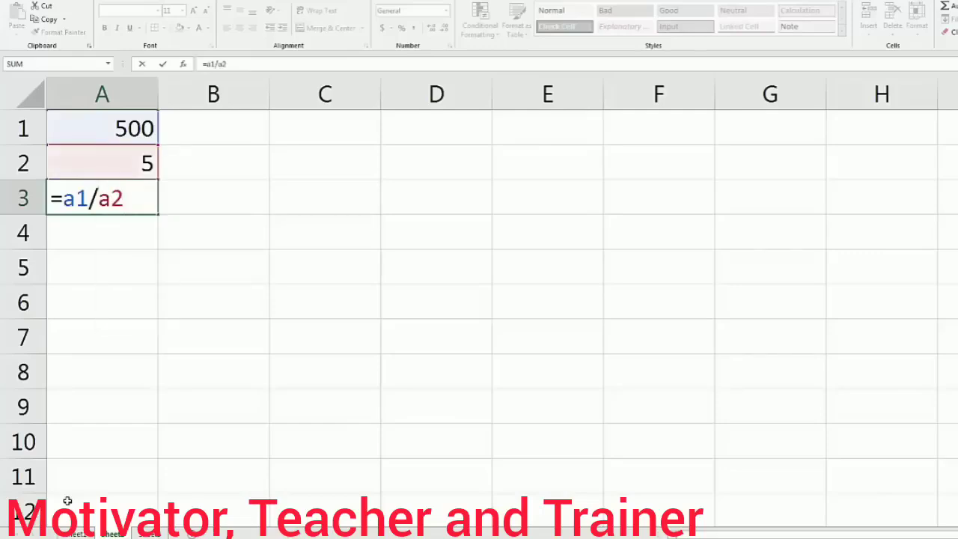
{"action": "key", "text": "Return"}
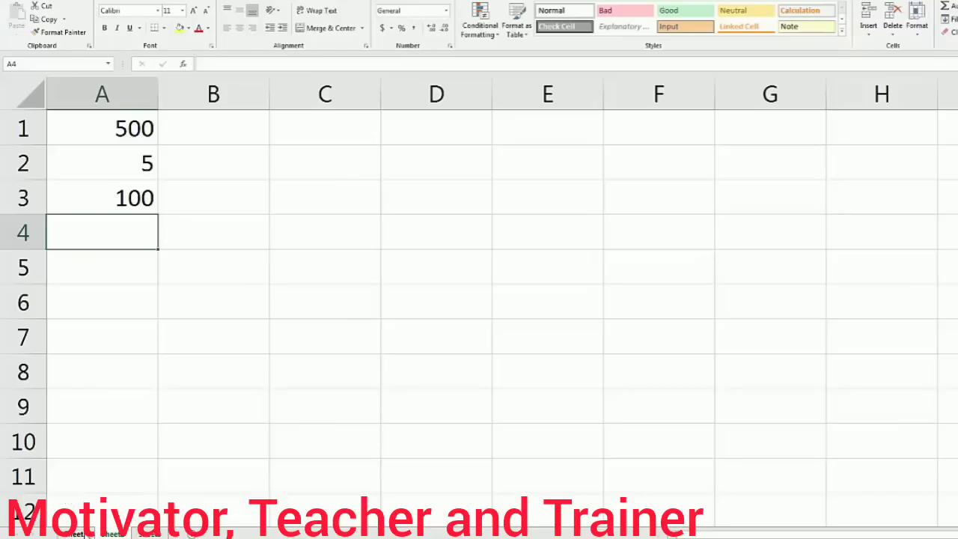
- Consult the formula list on the first worksheet for the MIN formula, then clear A1:A3 on the practice sheet
{"action": "left_click", "coordinate": [77, 533]}
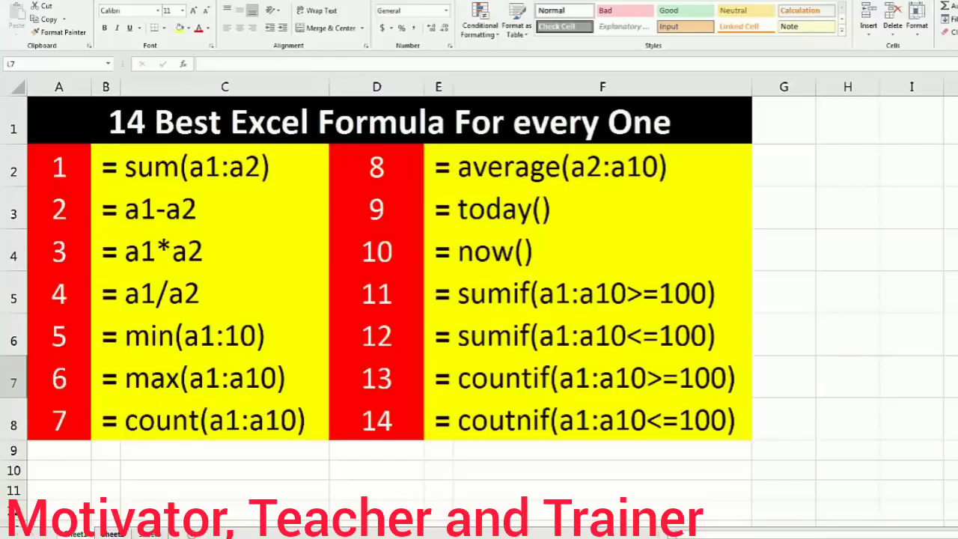
{"action": "left_click", "coordinate": [112, 534]}
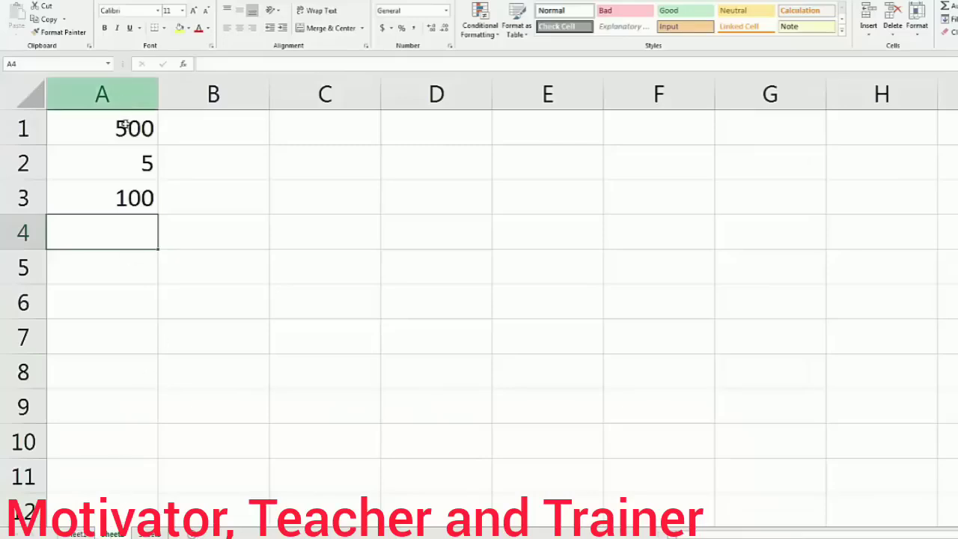
{"action": "left_click_drag", "start_coordinate": [118, 124], "coordinate": [117, 196]}
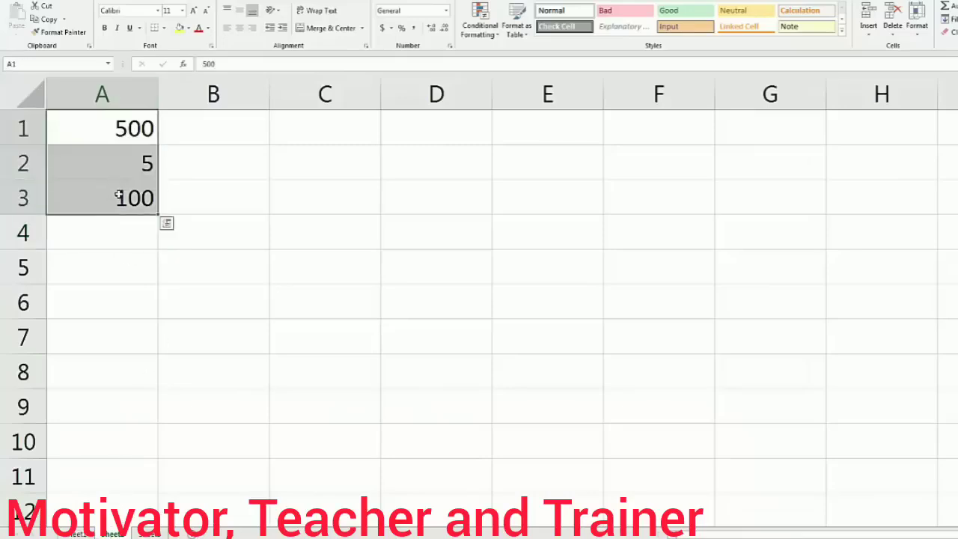
{"action": "key", "text": "Delete"}
- Enter 500, 200, 10, 50, 20, 20, 500, 500, 300 and 200 down cells A1 to A10
{"action": "left_click", "coordinate": [103, 135]}
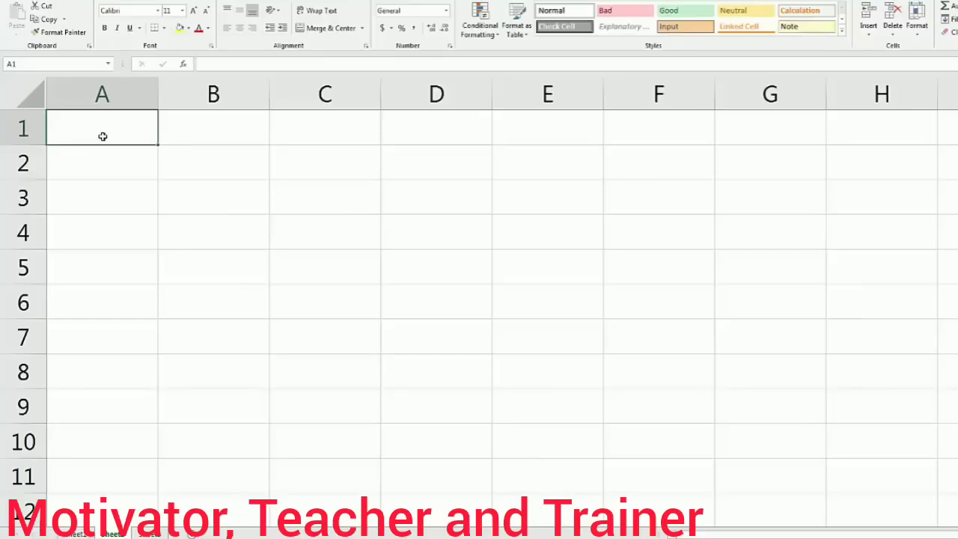
{"action": "type", "text": "500"}
{"action": "key", "text": "Return"}
{"action": "type", "text": "200"}
{"action": "key", "text": "Return"}
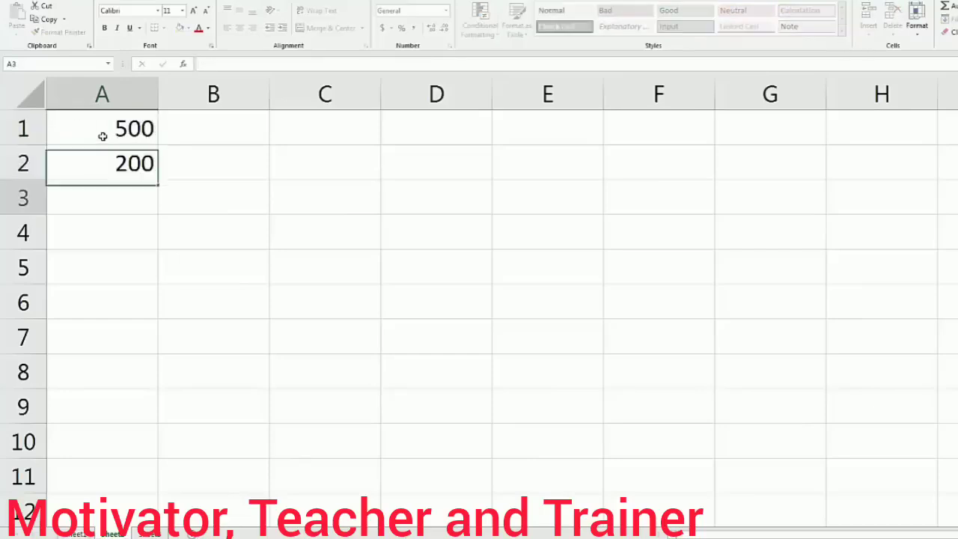
{"action": "type", "text": "10"}
{"action": "key", "text": "Return"}
{"action": "type", "text": "50"}
{"action": "key", "text": "Return"}
{"action": "type", "text": "20"}
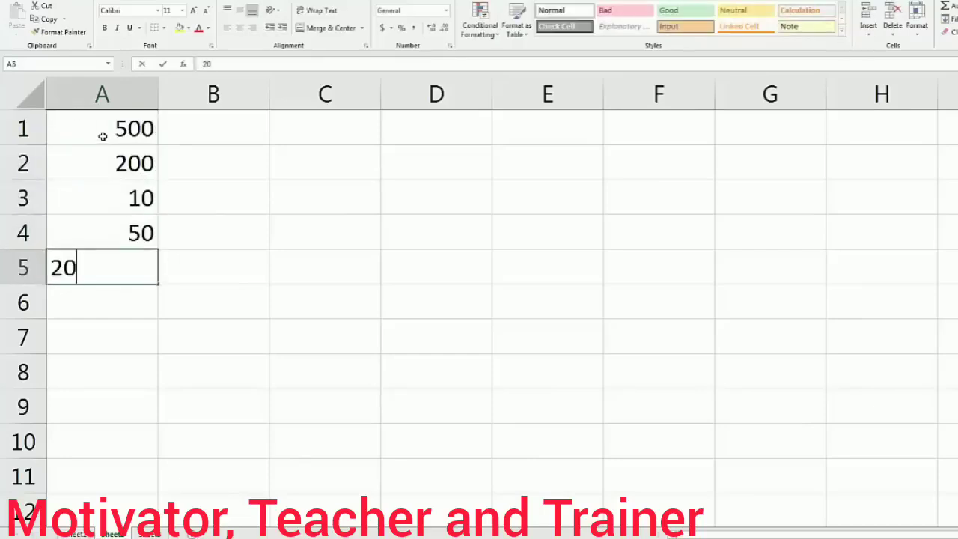
{"action": "key", "text": "Return"}
{"action": "type", "text": "20"}
{"action": "key", "text": "Return"}
{"action": "type", "text": "500"}
{"action": "key", "text": "Return"}
{"action": "type", "text": "500"}
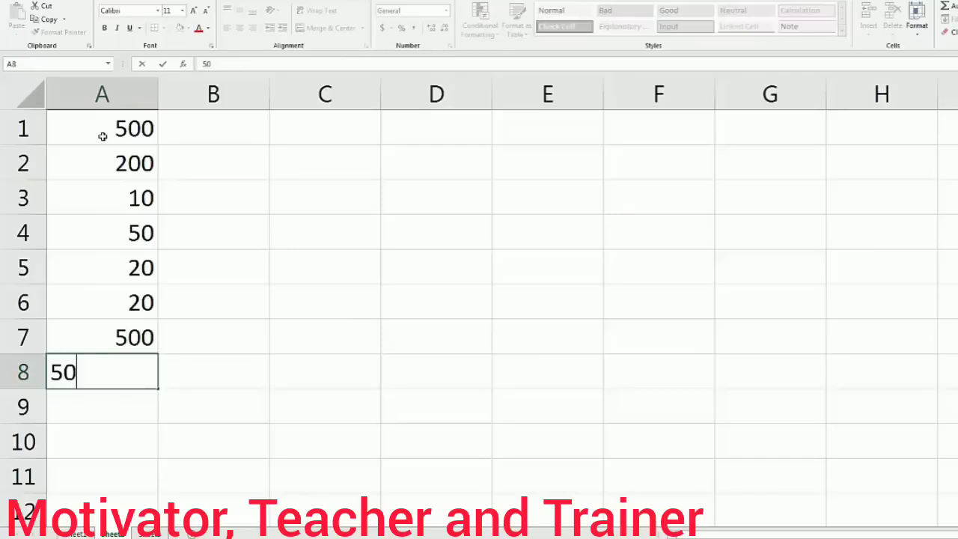
{"action": "key", "text": "Return"}
{"action": "type", "text": "300"}
{"action": "key", "text": "Return"}
{"action": "type", "text": "200"}
{"action": "key", "text": "Return"}
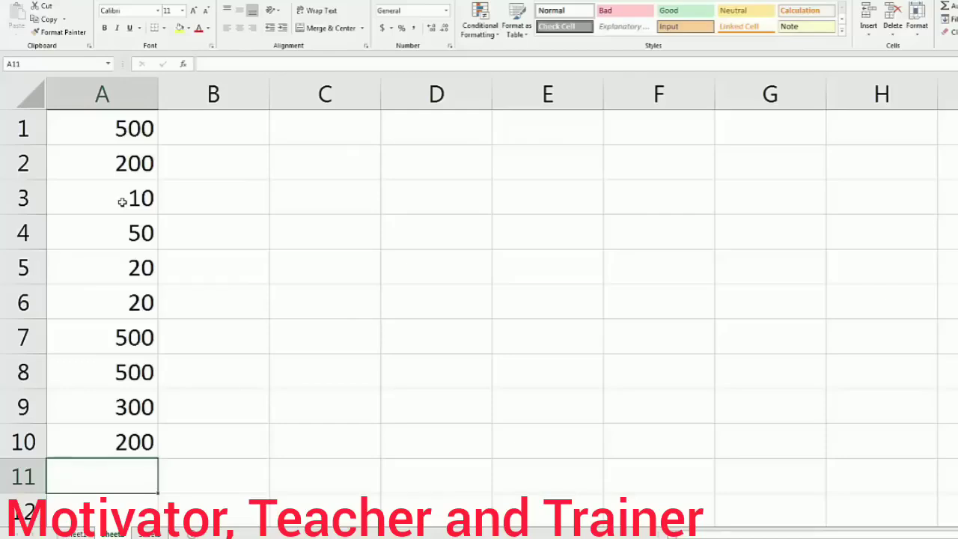
- Find the smallest value of A1:A10 in cell A11 with the formula =min(a1:a10)
{"action": "type", "text": "="}
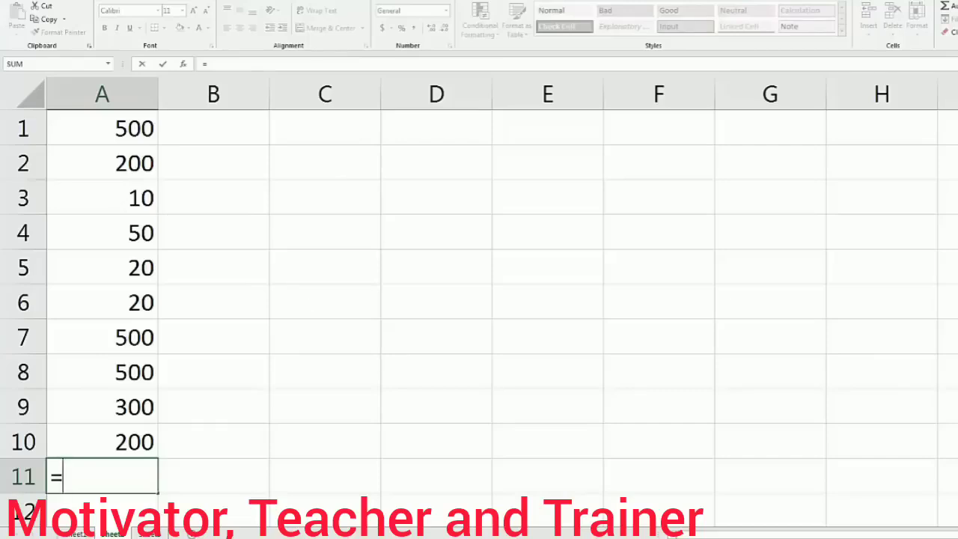
{"action": "type", "text": "min"}
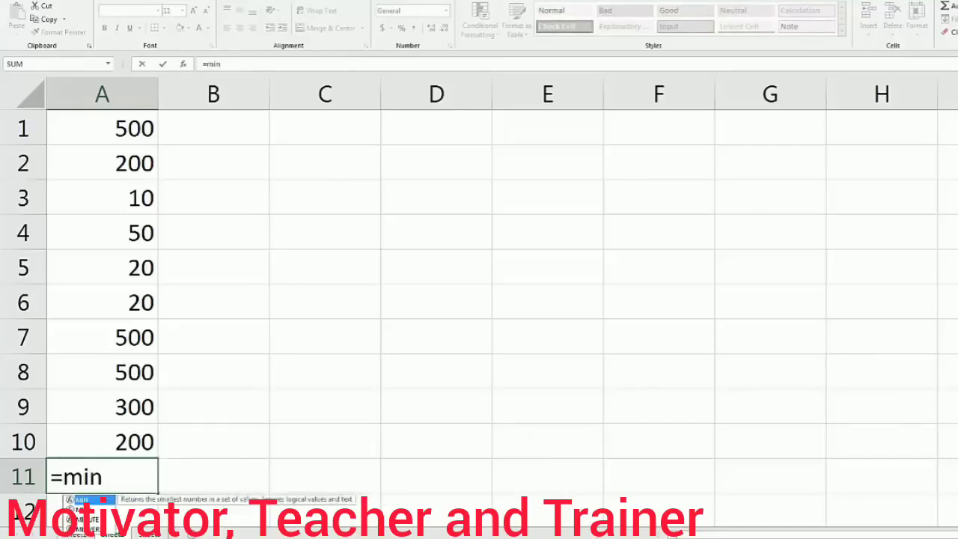
{"action": "type", "text": "("}
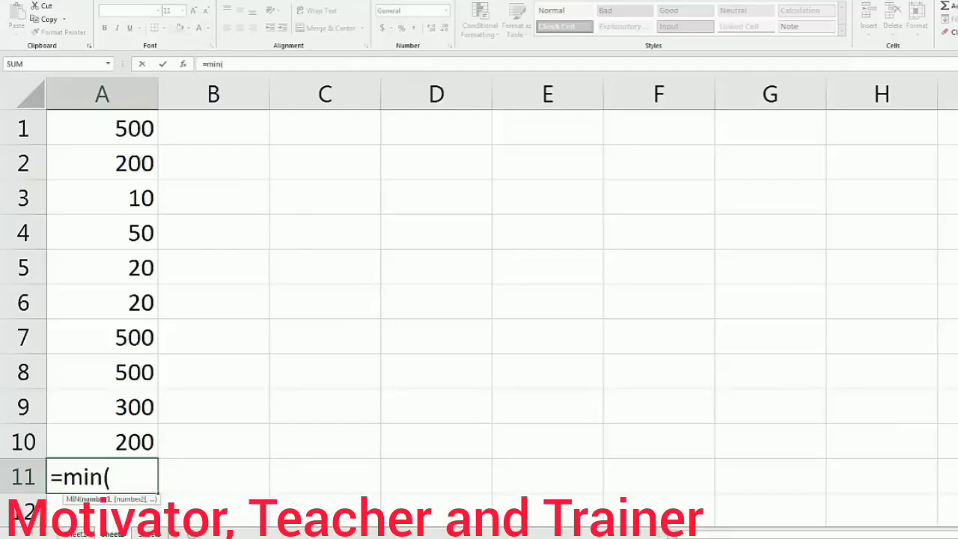
{"action": "type", "text": "a1:"}
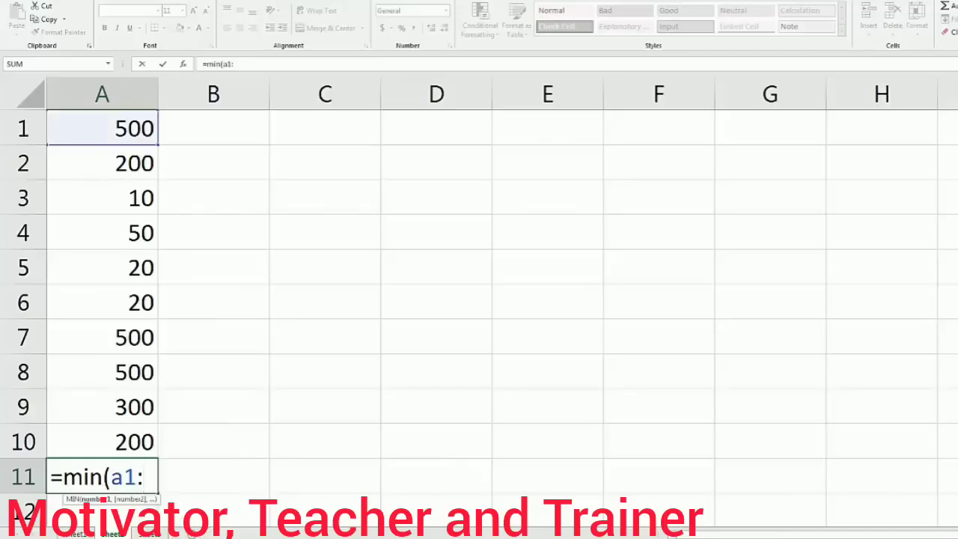
{"action": "type", "text": "a"}
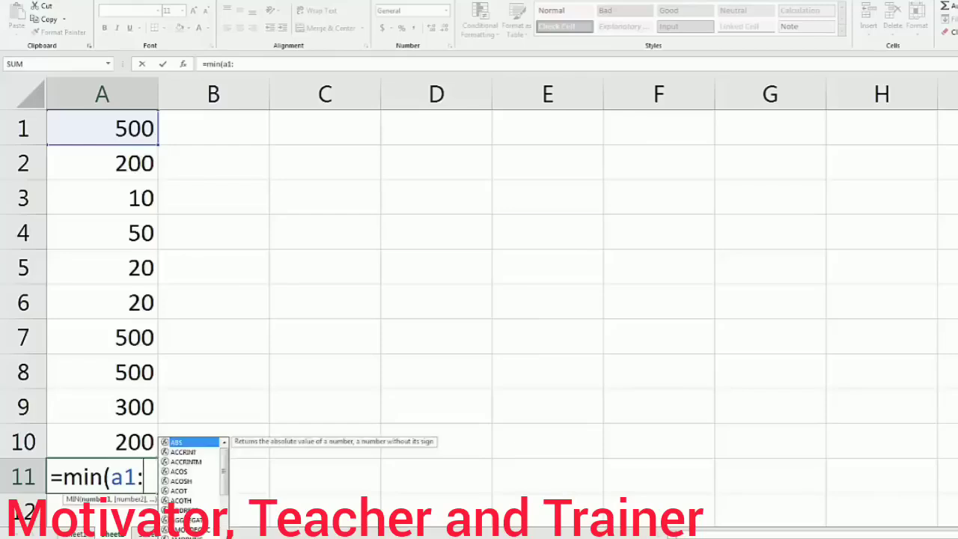
{"action": "type", "text": "10"}
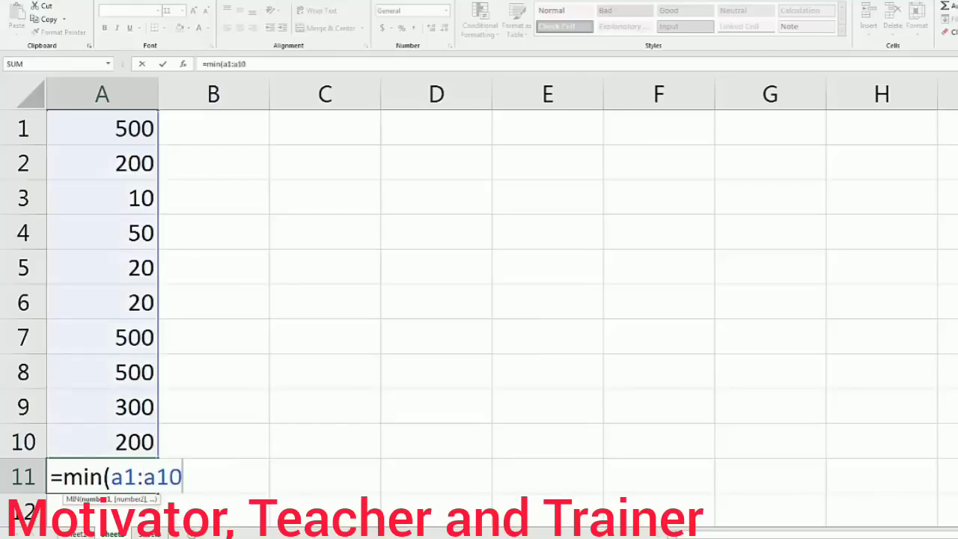
{"action": "type", "text": ")"}
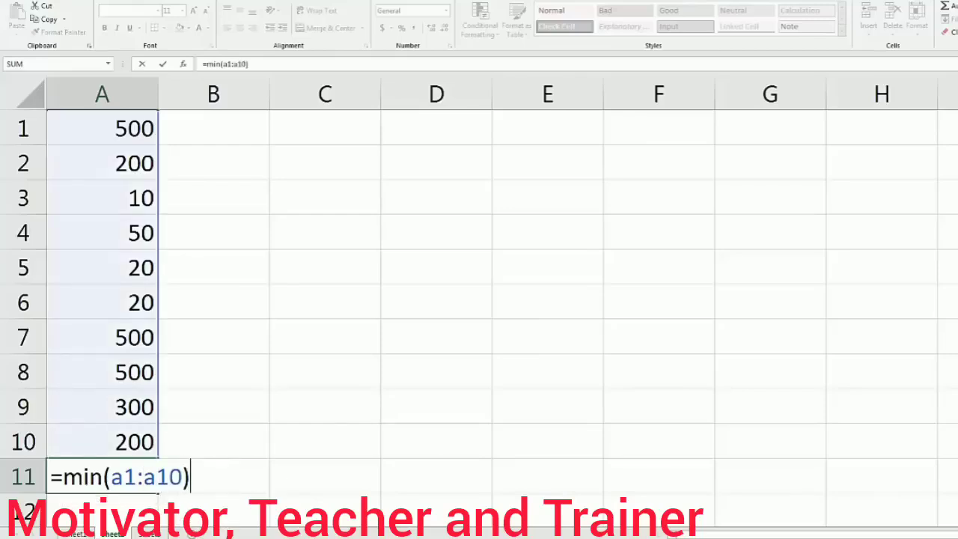
{"action": "key", "text": "Return"}
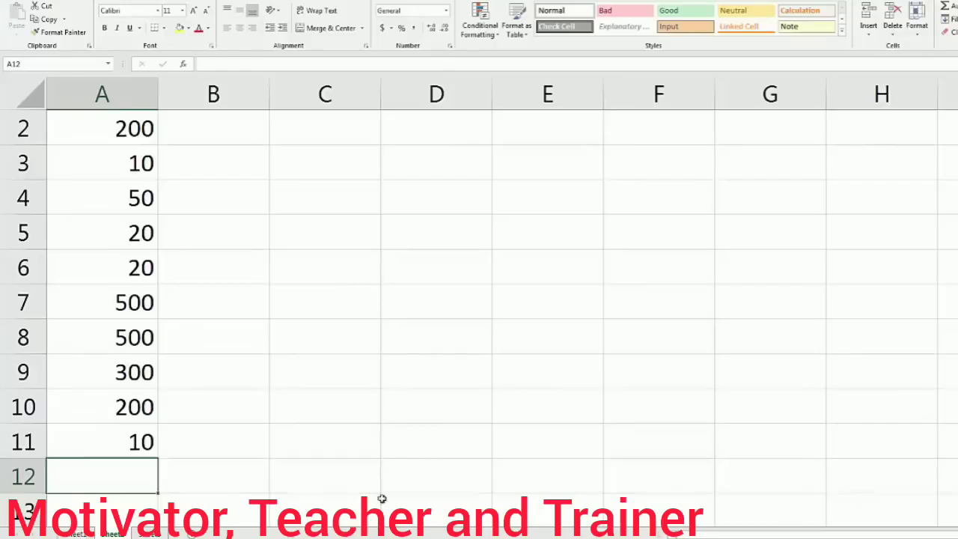
- Consult the formula list on the first worksheet for the MAX formula, then clear A11 on the practice sheet
{"action": "left_click", "coordinate": [123, 443]}
{"action": "scroll", "coordinate": [200, 495], "scroll_direction": "up", "scroll_amount": 1}
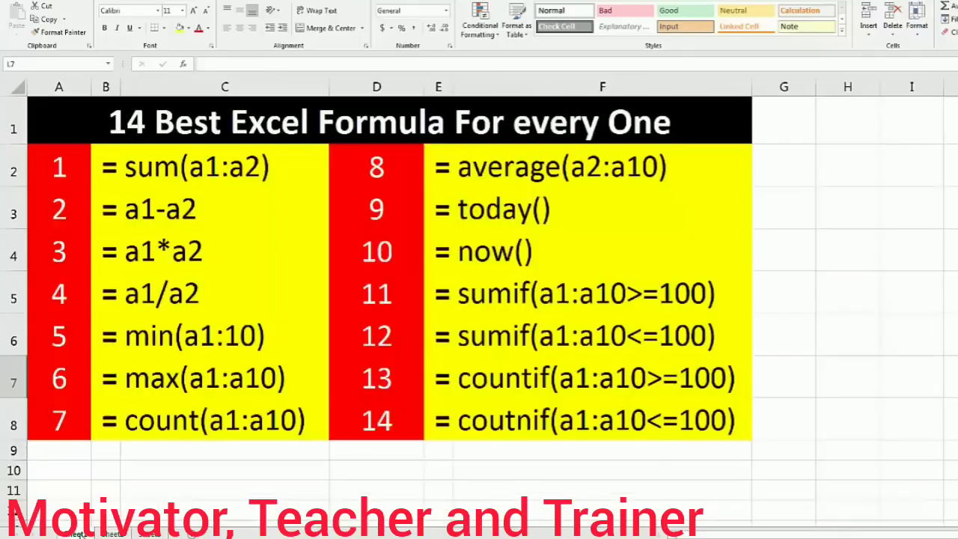
{"action": "left_click", "coordinate": [79, 533]}
{"action": "left_click", "coordinate": [111, 534]}
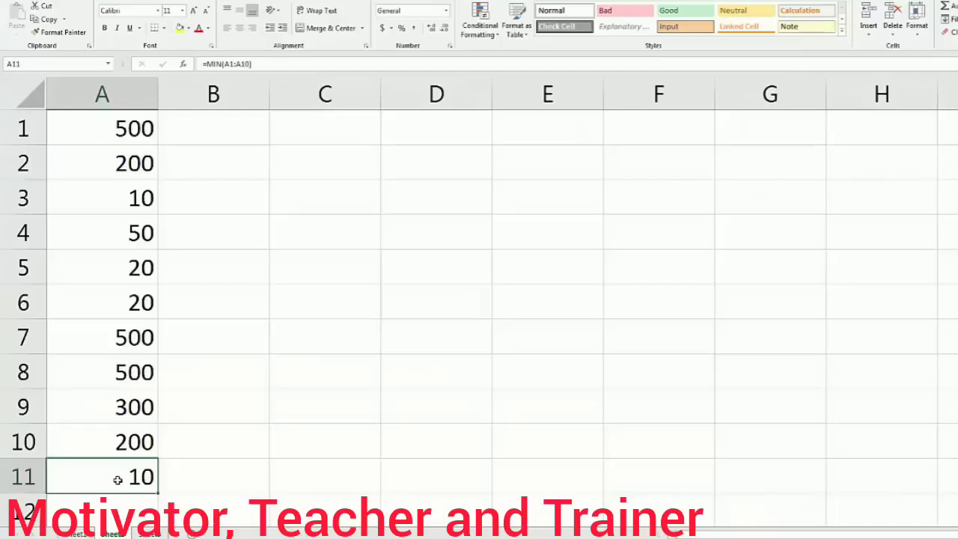
{"action": "key", "text": "Delete"}
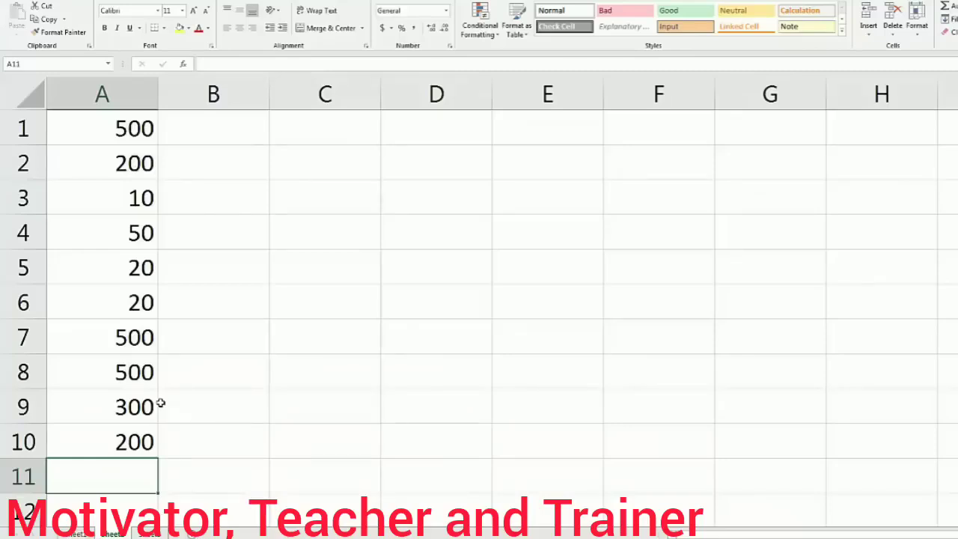
- Find the largest value of A1:A10 in cell A11 with the formula =max(a1:a10)
{"action": "type", "text": "="}
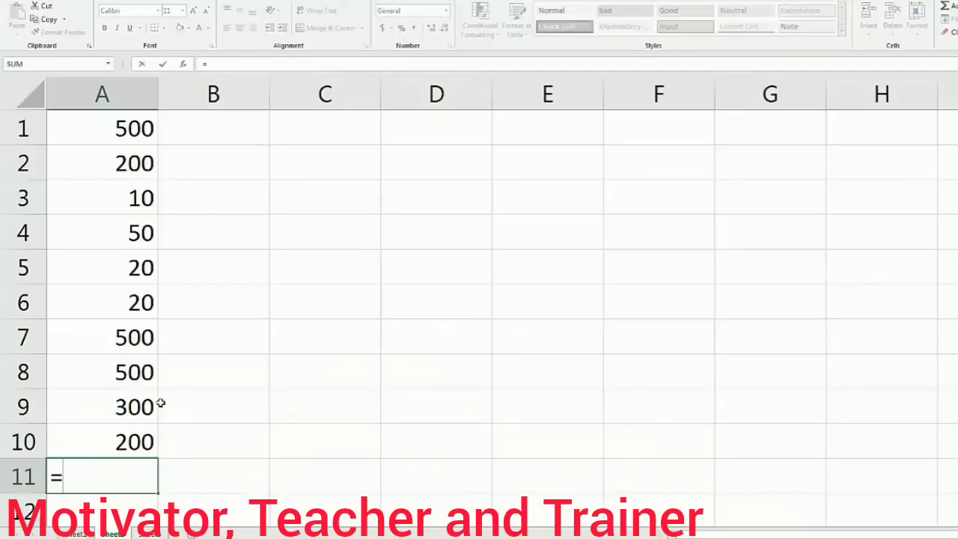
{"action": "type", "text": "max"}
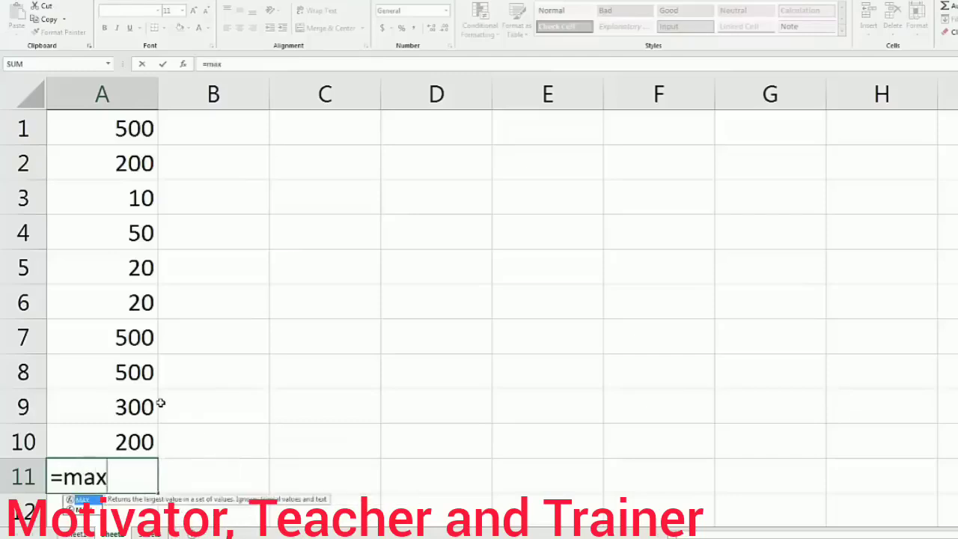
{"action": "type", "text": "("}
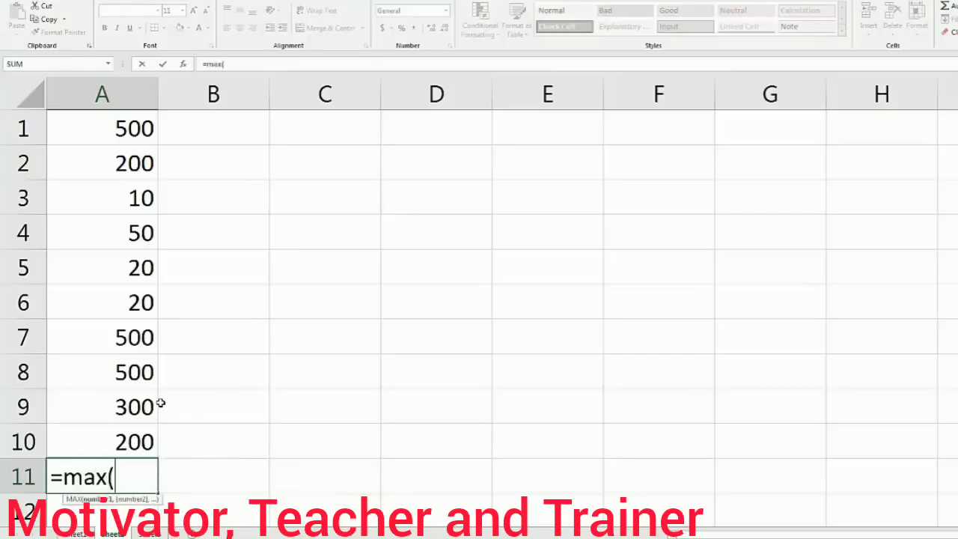
{"action": "type", "text": "a1"}
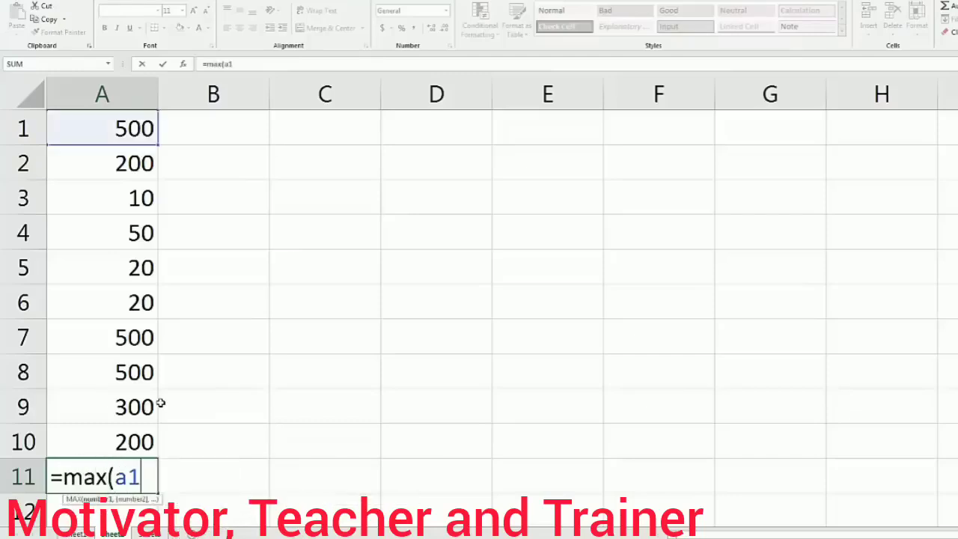
{"action": "type", "text": ":a"}
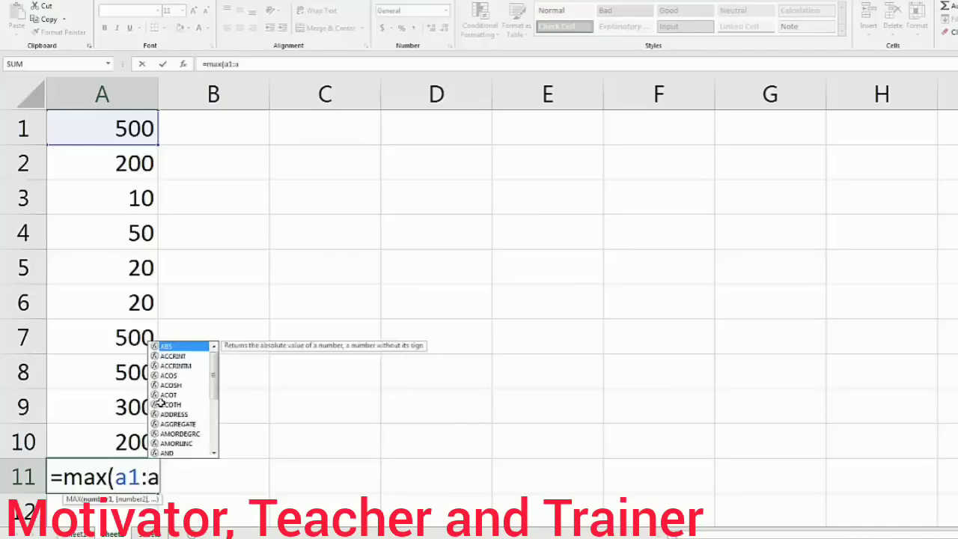
{"action": "type", "text": "10"}
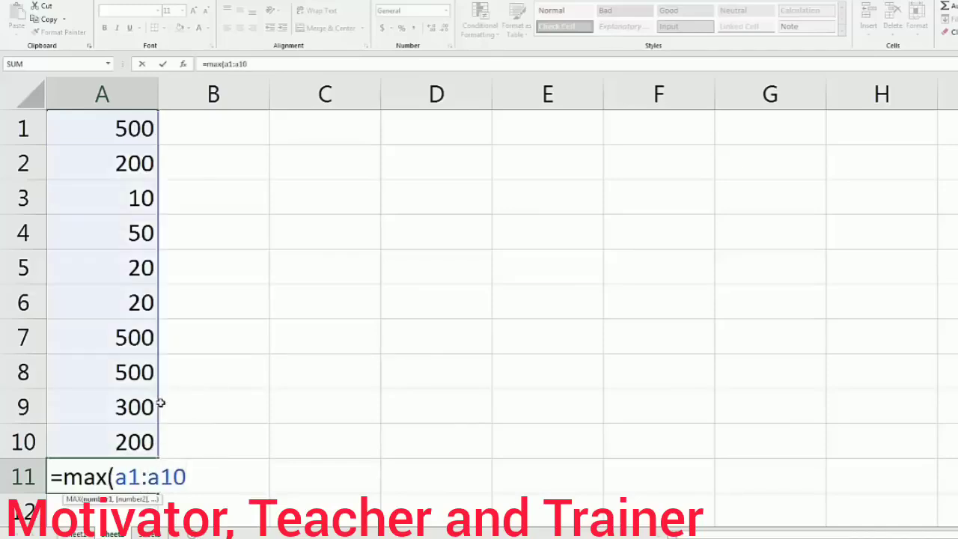
{"action": "type", "text": ")"}
{"action": "key", "text": "Return"}
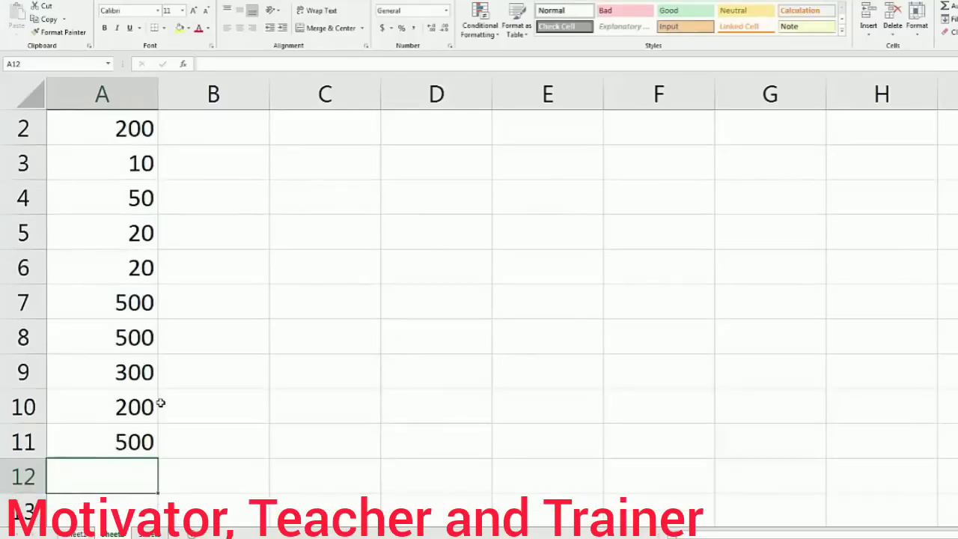
- Consult the formula list on the first worksheet for the COUNT formula, then clear A11 on the practice sheet
{"action": "left_click", "coordinate": [138, 442]}
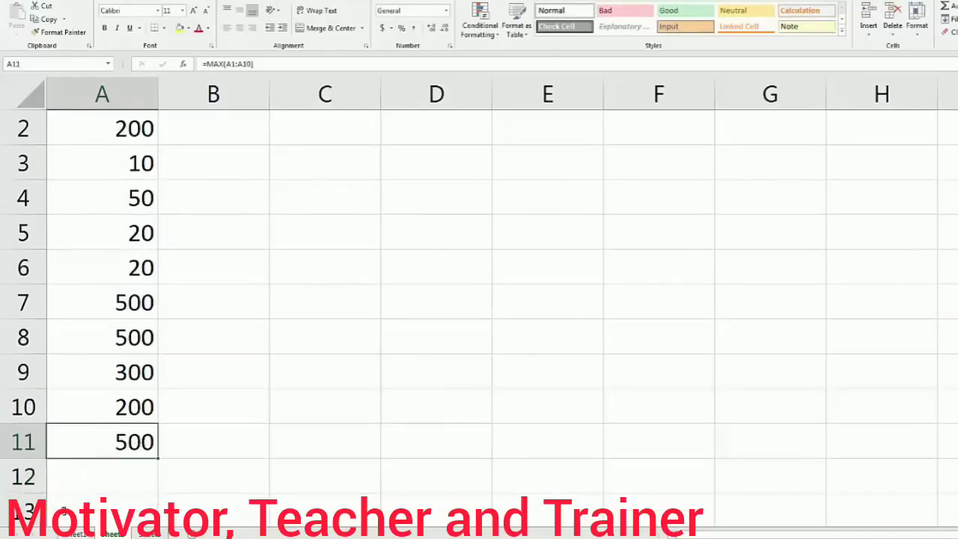
{"action": "left_click", "coordinate": [111, 533]}
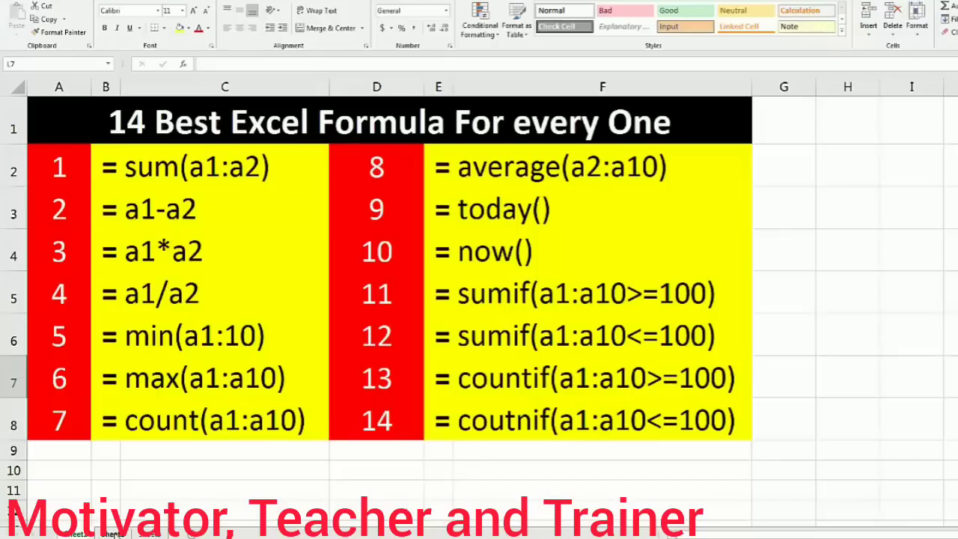
{"action": "left_click", "coordinate": [112, 534]}
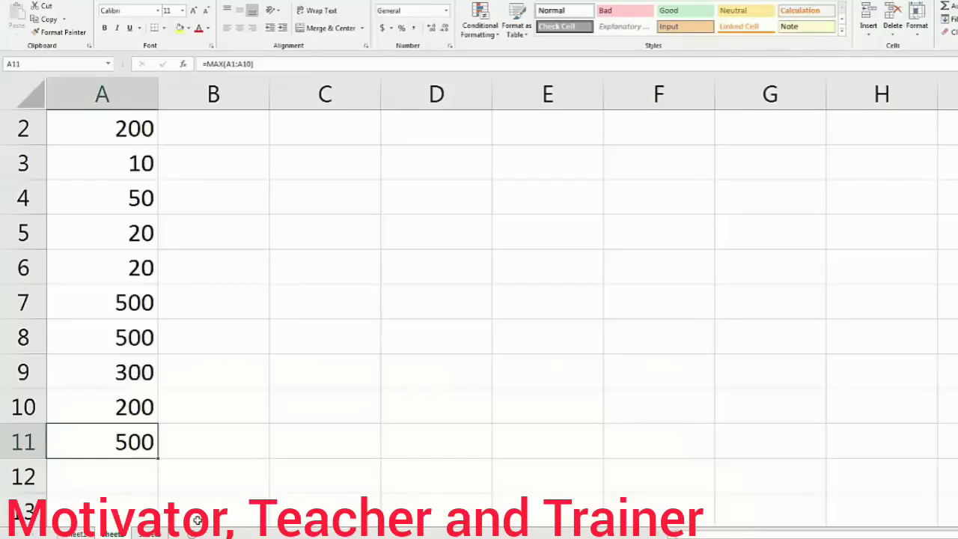
{"action": "key", "text": "Delete"}
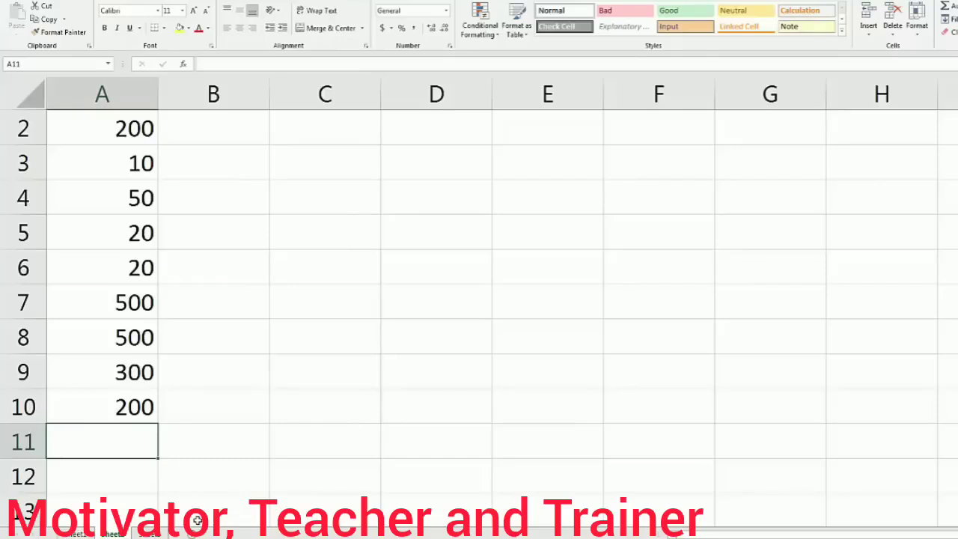
- Clear cells A6, A4 and A8 to leave gaps in the number column
{"action": "left_click", "coordinate": [133, 272]}
{"action": "key", "text": "Delete"}
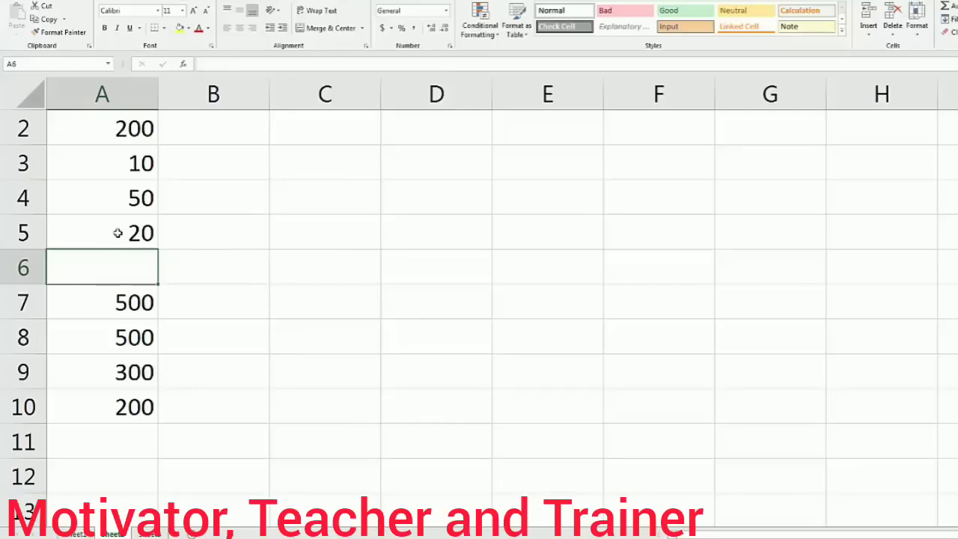
{"action": "left_click", "coordinate": [127, 193]}
{"action": "key", "text": "Delete"}
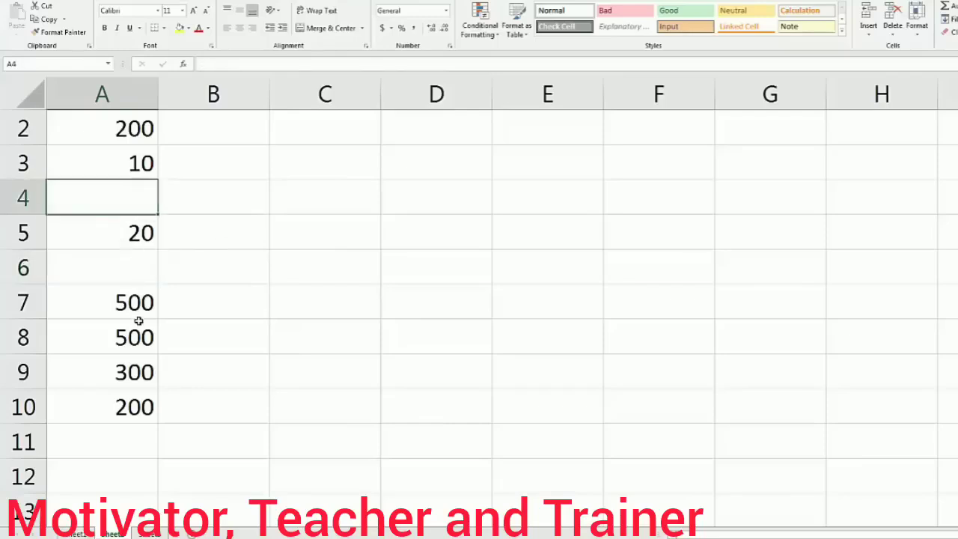
{"action": "left_click", "coordinate": [139, 322]}
{"action": "key", "text": "Delete"}
- Count the cells containing numbers in A1:A10 in cell A11 with the formula =count(a1:a10)
{"action": "left_click", "coordinate": [129, 459]}
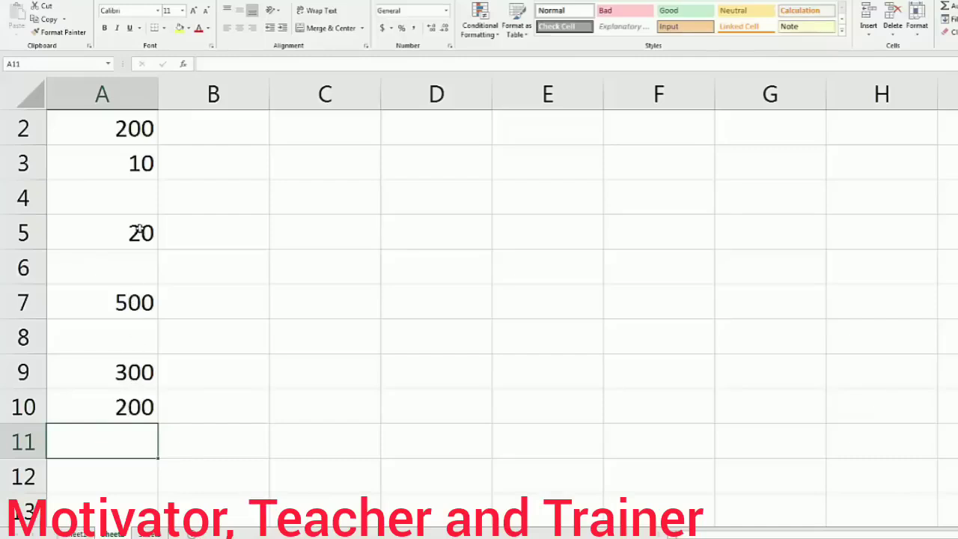
{"action": "scroll", "coordinate": [149, 142], "scroll_direction": "up", "scroll_amount": 1}
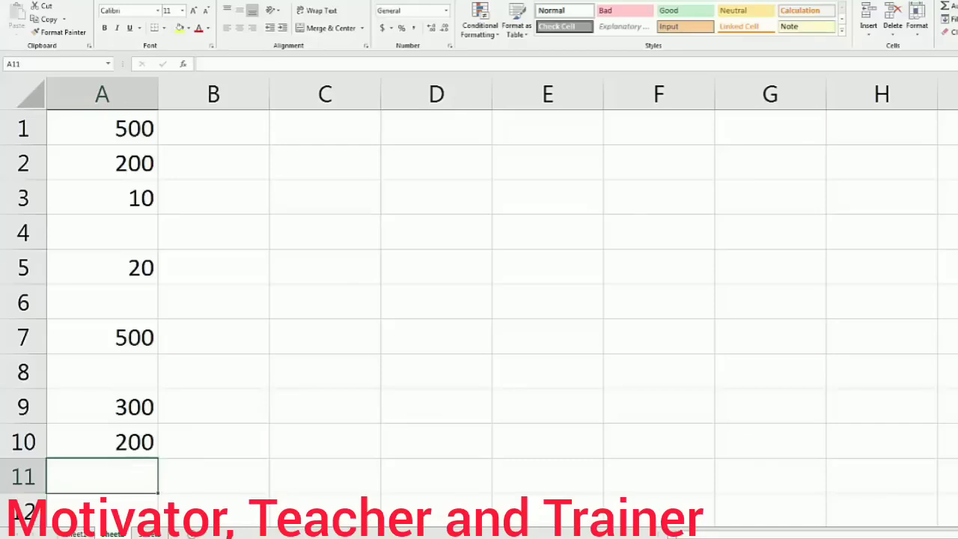
{"action": "type", "text": "="}
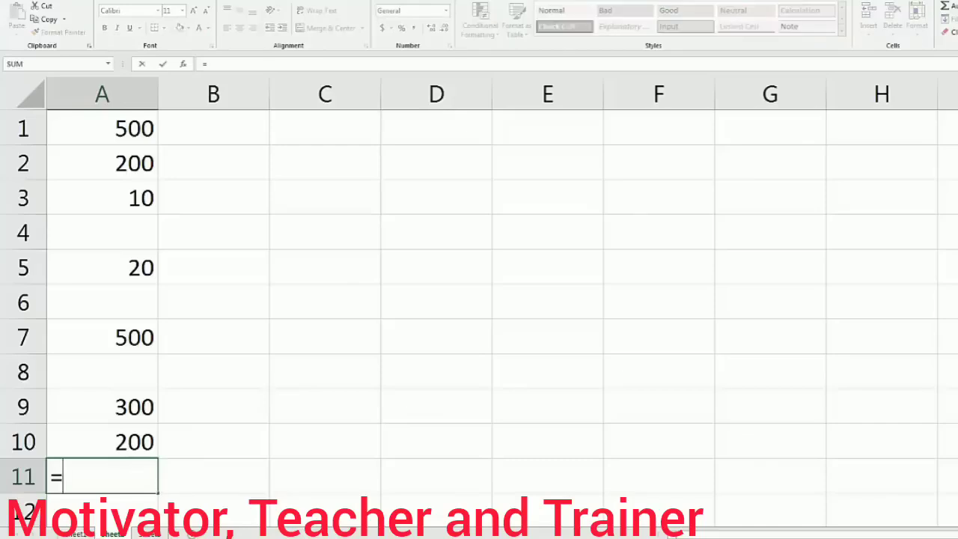
{"action": "type", "text": "count"}
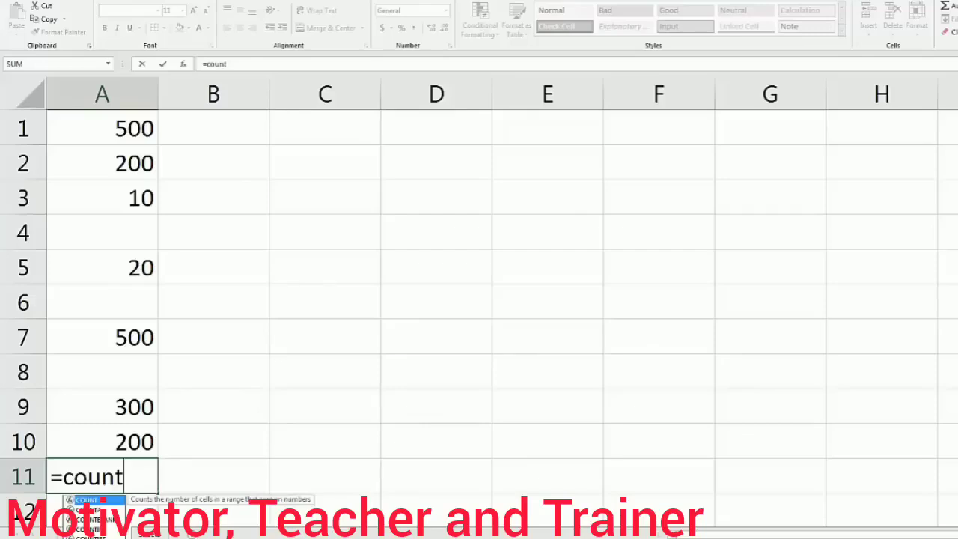
{"action": "key", "text": "Escape"}
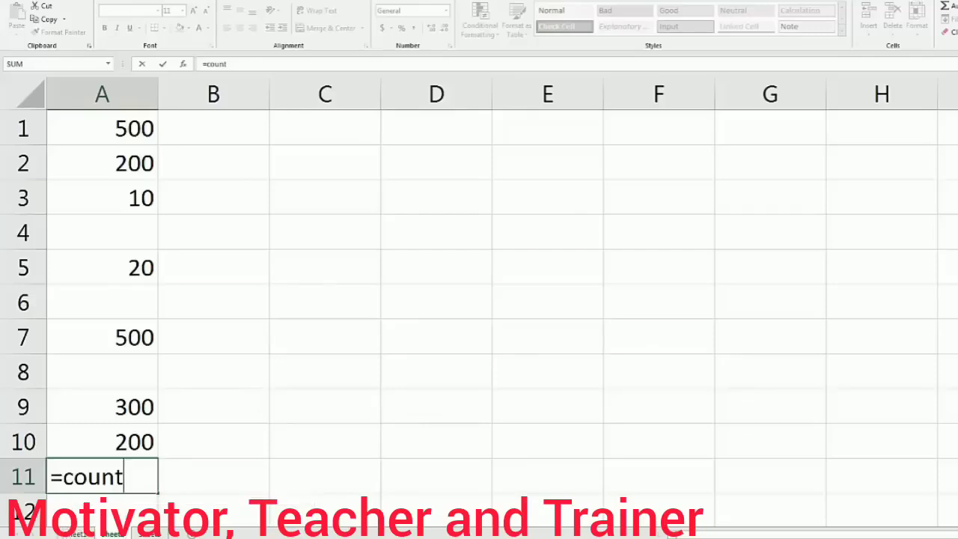
{"action": "type", "text": "("}
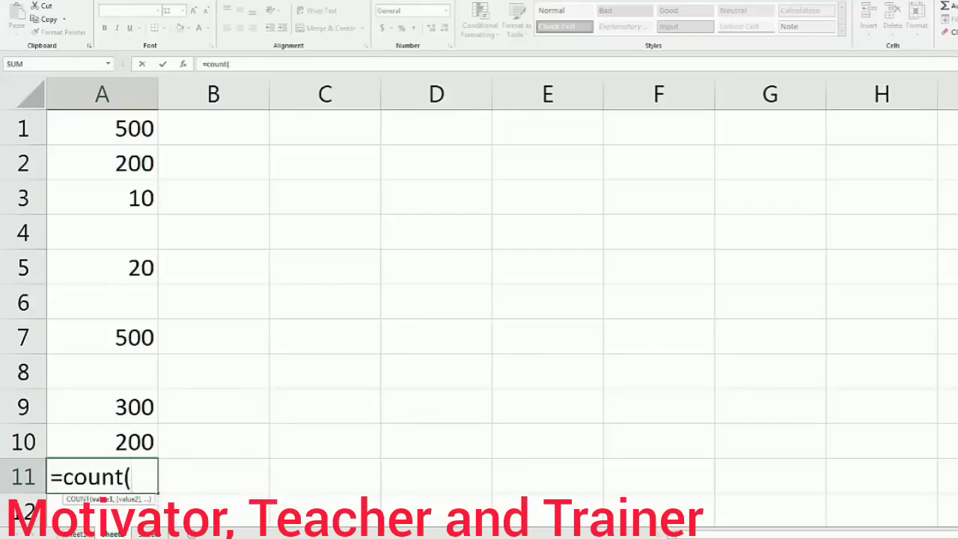
{"action": "type", "text": "a1"}
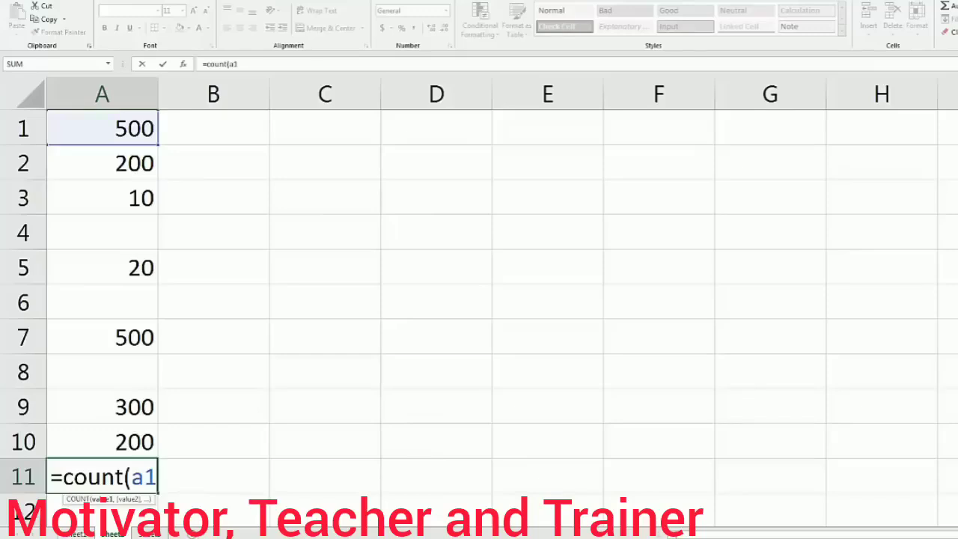
{"action": "type", "text": ":a"}
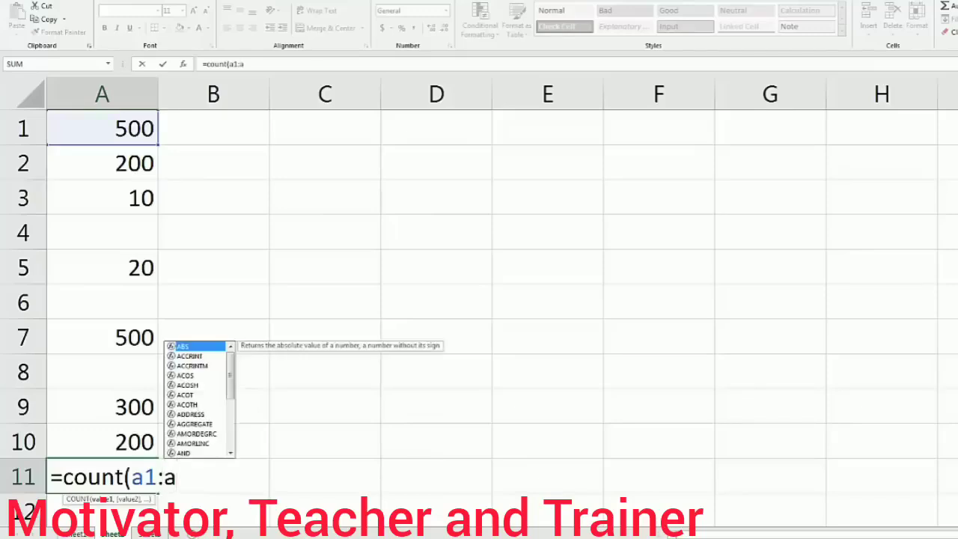
{"action": "type", "text": "10"}
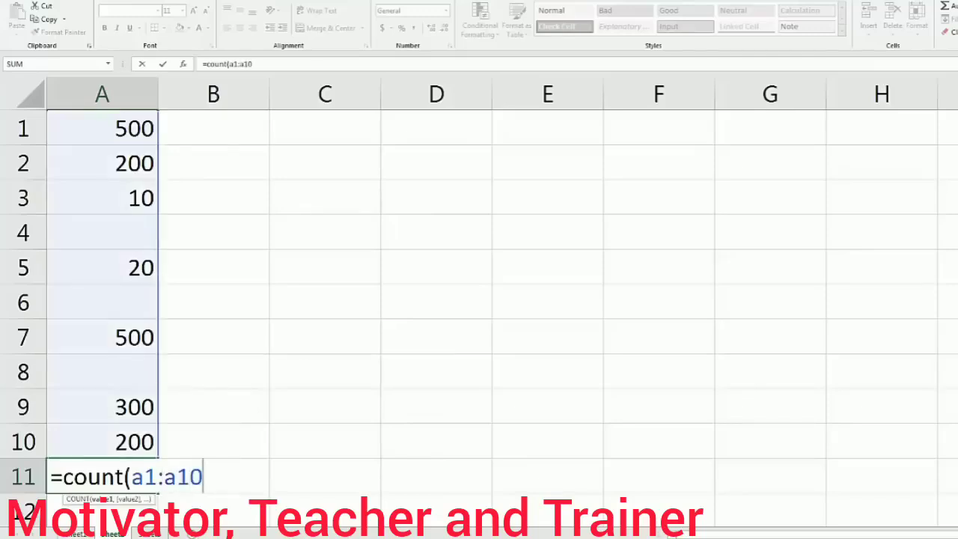
{"action": "type", "text": ")"}
{"action": "key", "text": "Return"}
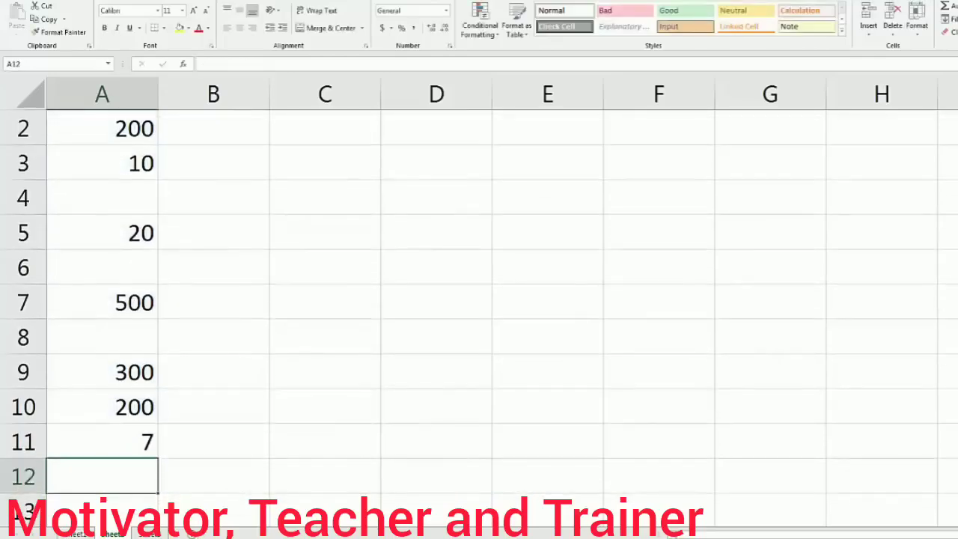
- Replace the COUNT formula in cell A11 with =countblank(a1:a10) to count the empty cells
{"action": "left_click", "coordinate": [153, 444]}
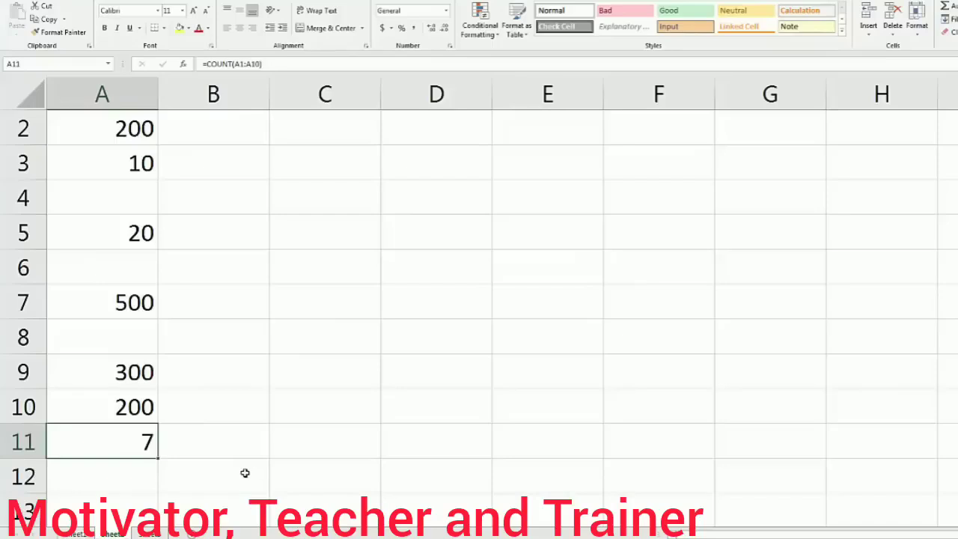
{"action": "scroll", "coordinate": [246, 473], "scroll_direction": "up", "scroll_amount": 1}
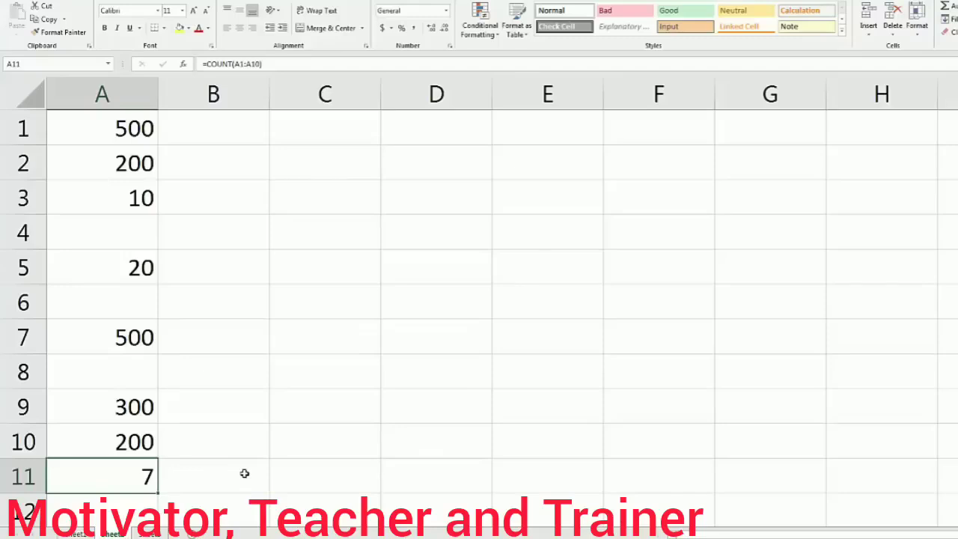
{"action": "key", "text": "Delete"}
{"action": "type", "text": "="}
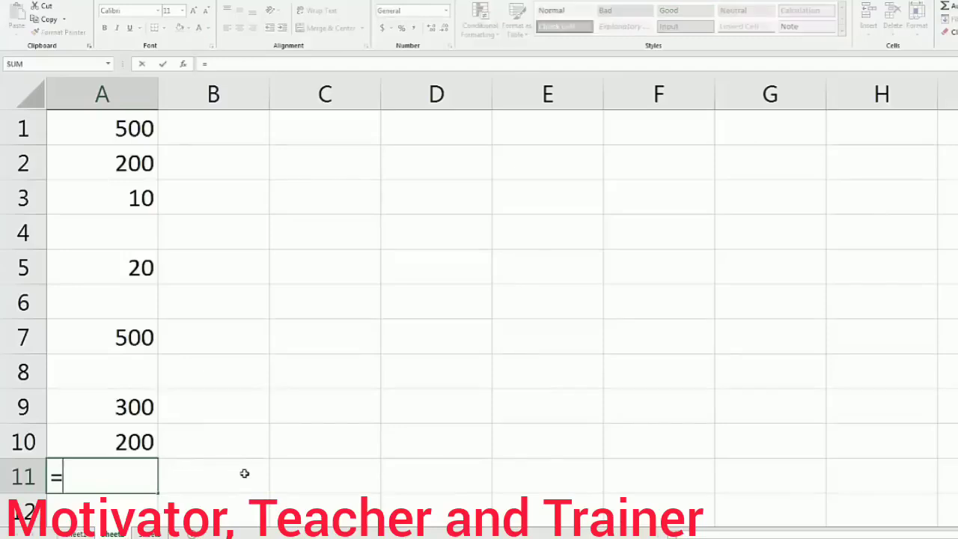
{"action": "type", "text": "countif"}
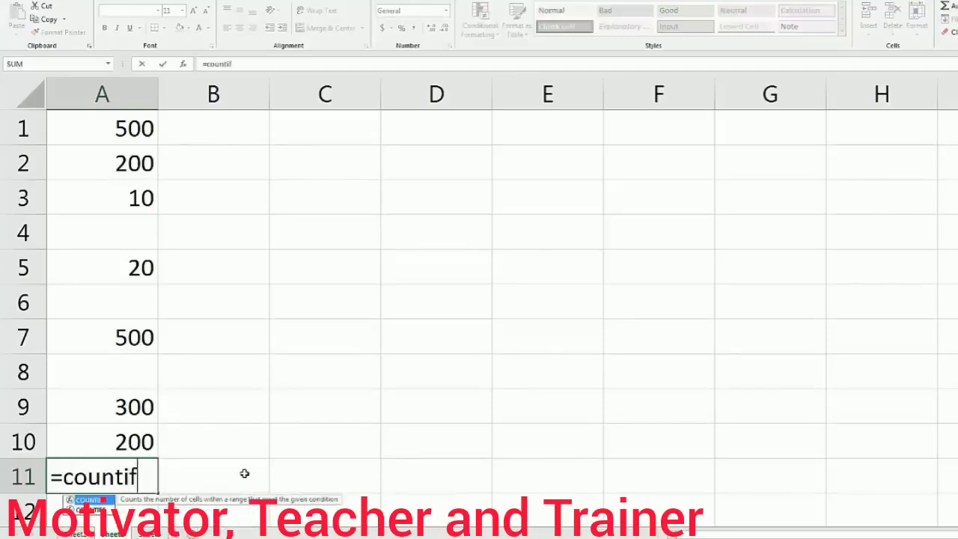
{"action": "key", "text": "BackSpace"}
{"action": "key", "text": "BackSpace"}
{"action": "type", "text": "blank"}
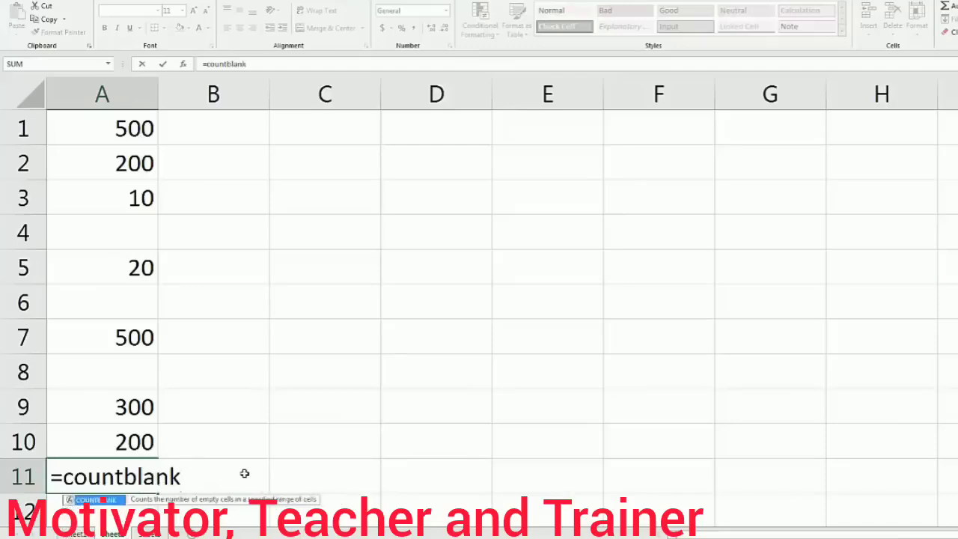
{"action": "type", "text": "("}
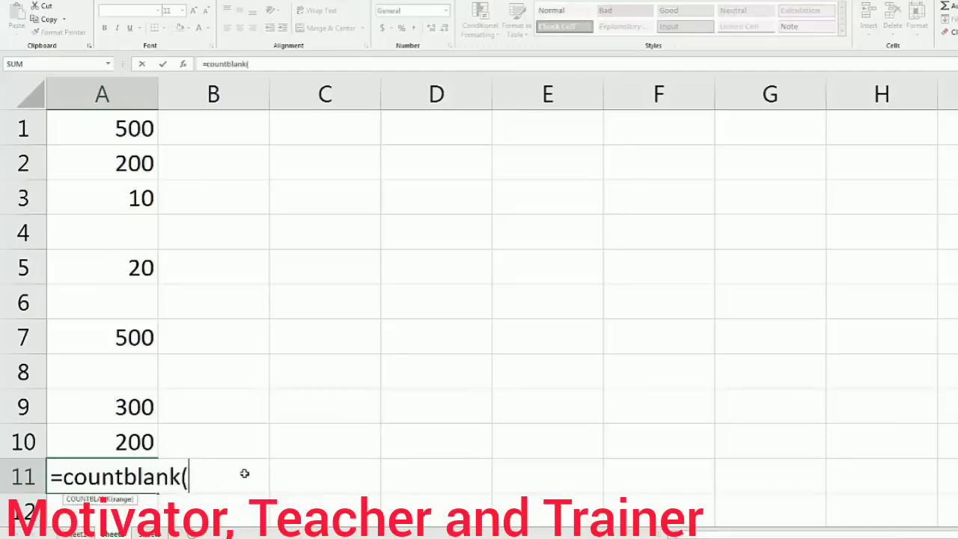
{"action": "type", "text": "a1"}
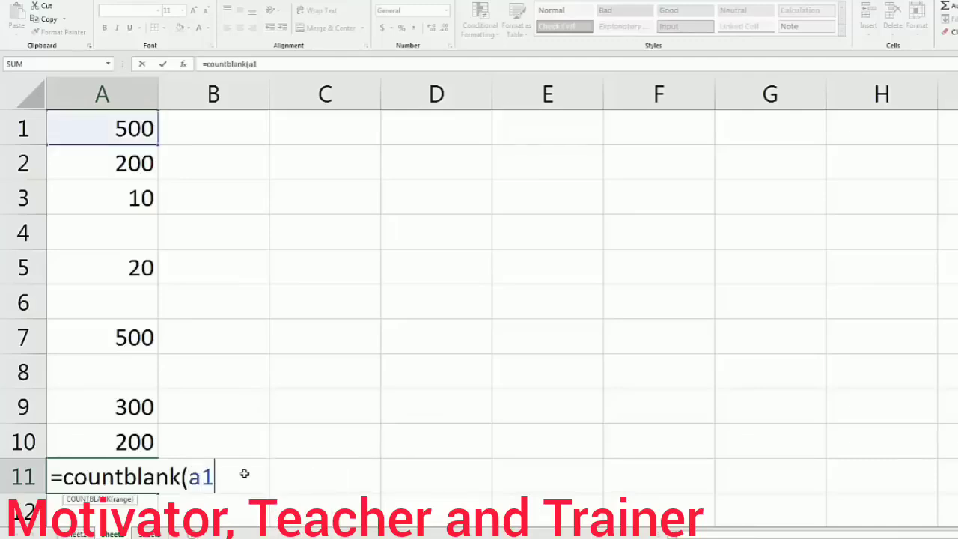
{"action": "type", "text": ":a10)"}
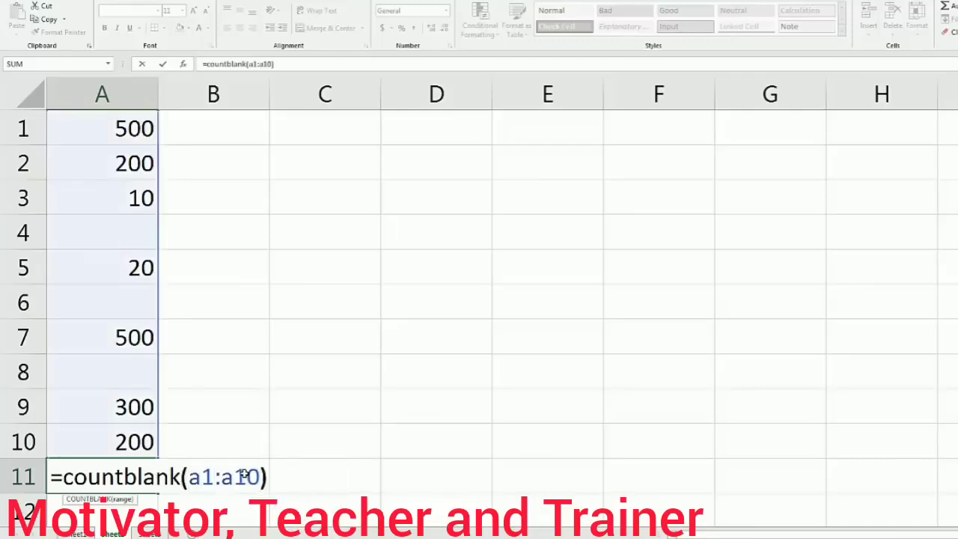
{"action": "key", "text": "Return"}
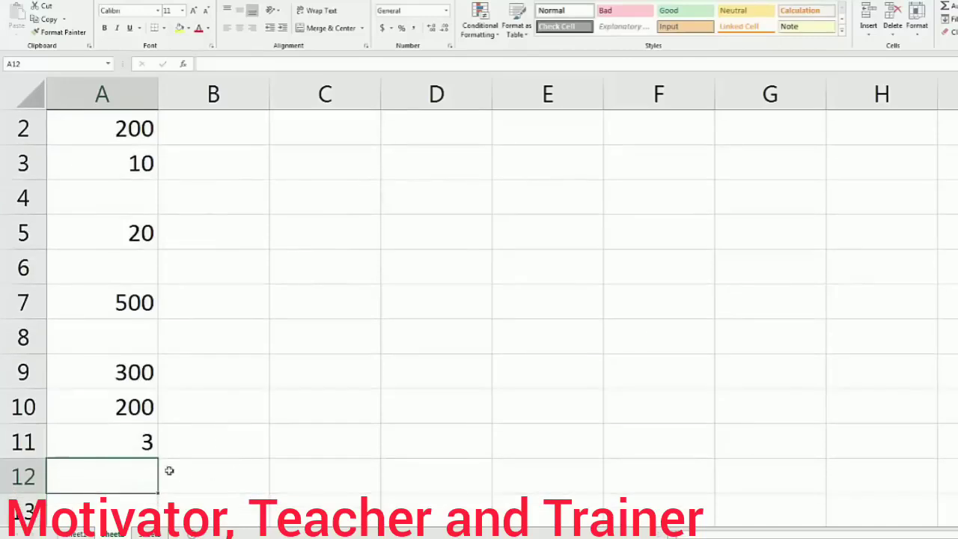
- Consult the formula list on the first worksheet, then clear A1:A11 on the practice sheet
{"action": "left_click", "coordinate": [141, 440]}
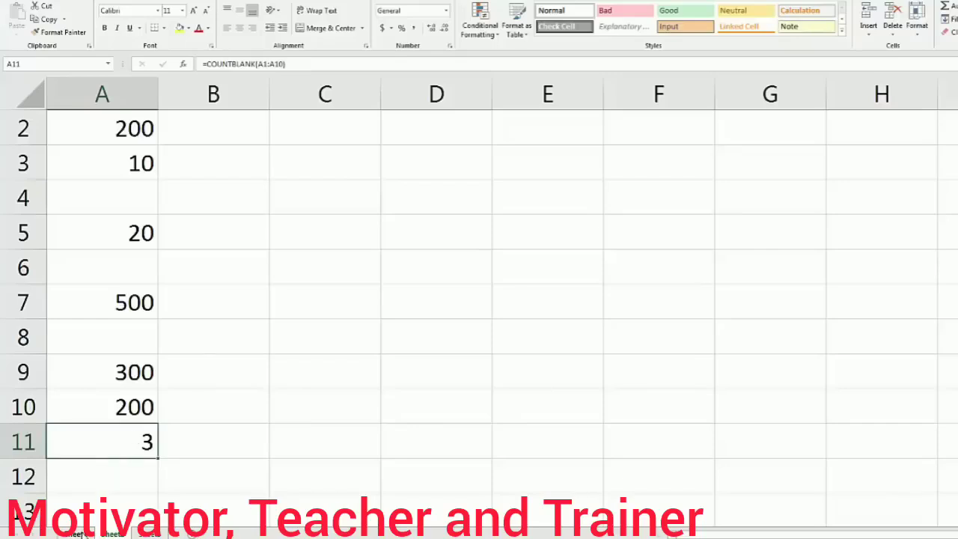
{"action": "left_click", "coordinate": [79, 534]}
{"action": "left_click_drag", "start_coordinate": [138, 439], "coordinate": [102, 112]}
{"action": "key", "text": "Delete"}
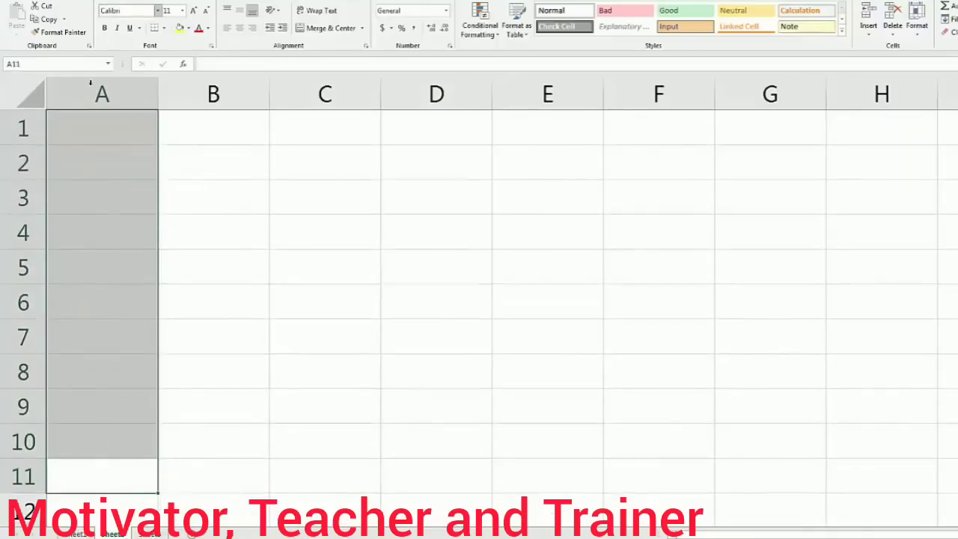
- Enter 300, 500, 200, 400, 500 and 300 in cells A1 to A6
{"action": "left_click", "coordinate": [98, 134]}
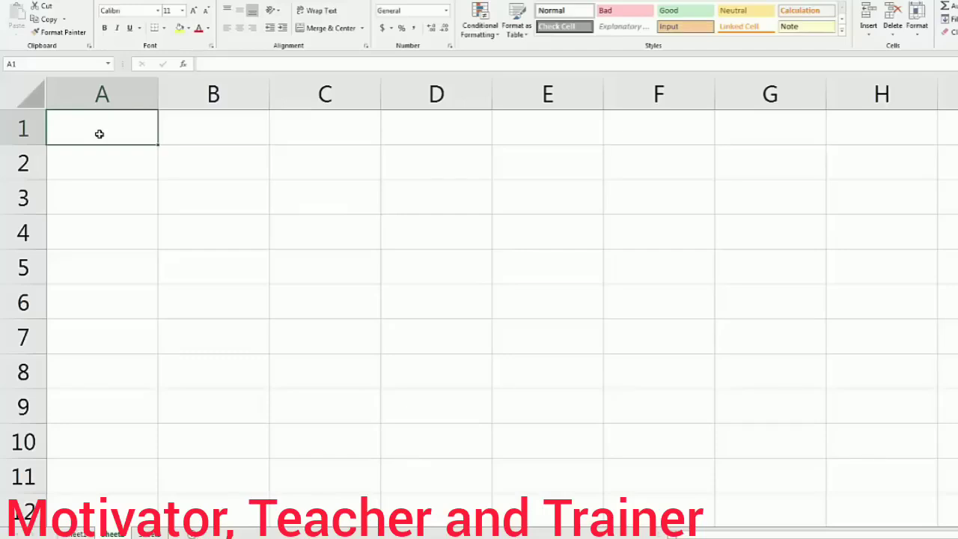
{"action": "type", "text": "300"}
{"action": "key", "text": "Return"}
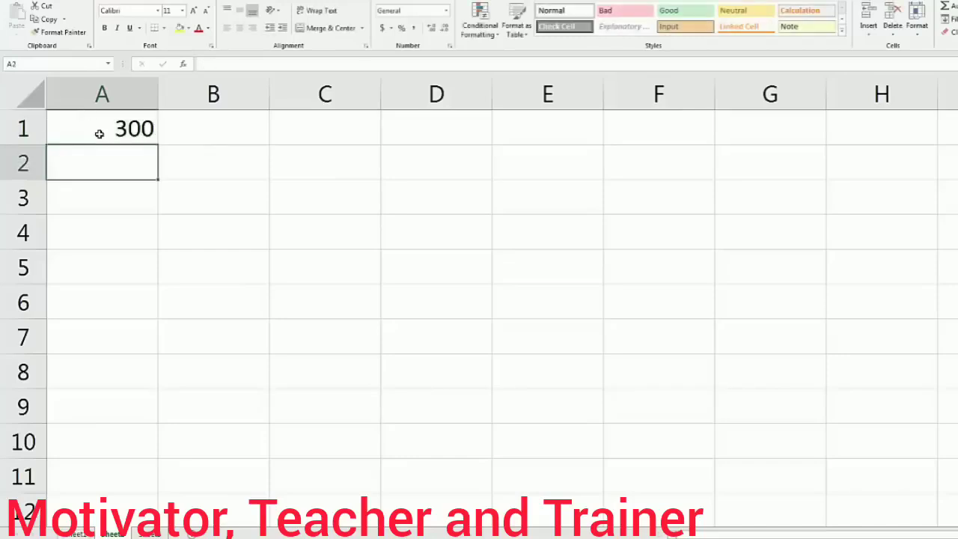
{"action": "type", "text": "500"}
{"action": "key", "text": "Return"}
{"action": "type", "text": "200"}
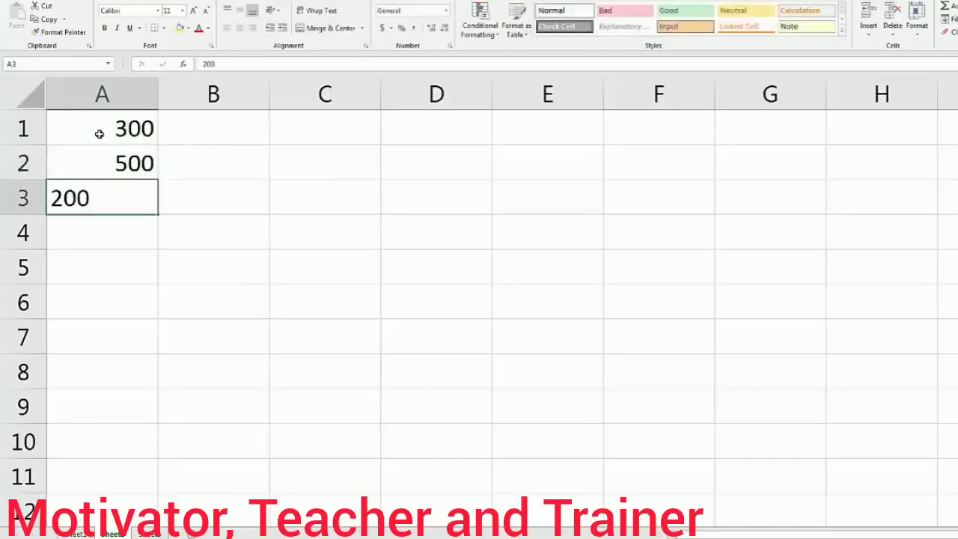
{"action": "key", "text": "Return"}
{"action": "type", "text": "400"}
{"action": "key", "text": "Return"}
{"action": "type", "text": "500"}
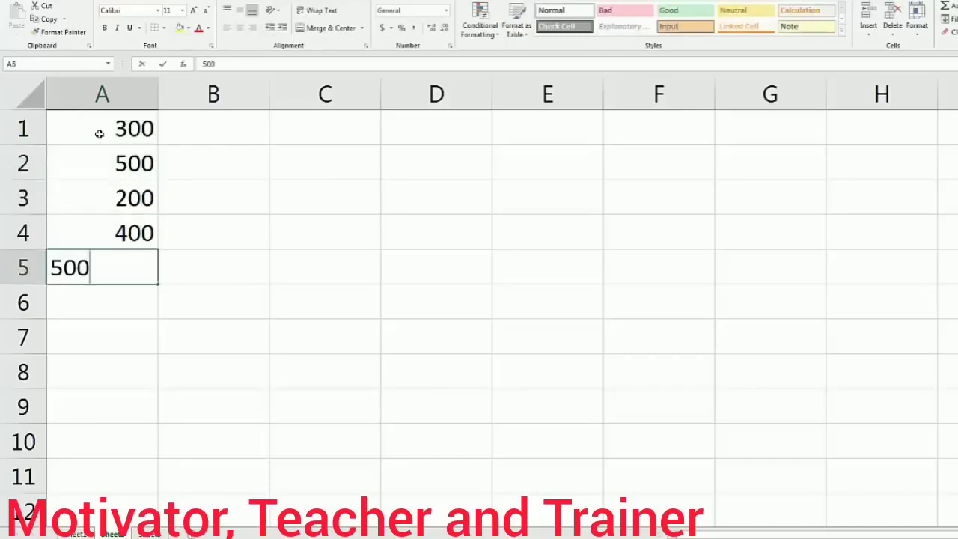
{"action": "key", "text": "Return"}
{"action": "type", "text": "3000"}
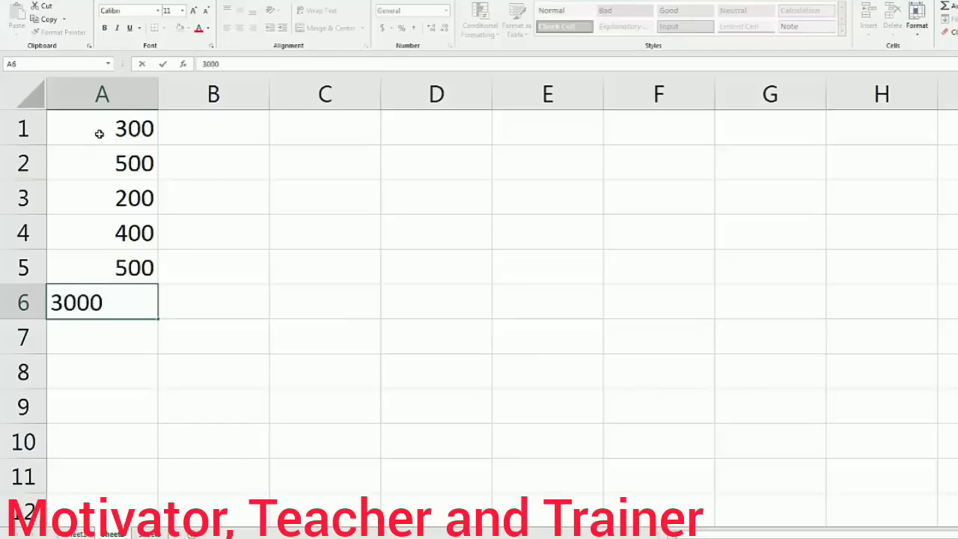
{"action": "key", "text": "BackSpace"}
{"action": "key", "text": "Return"}
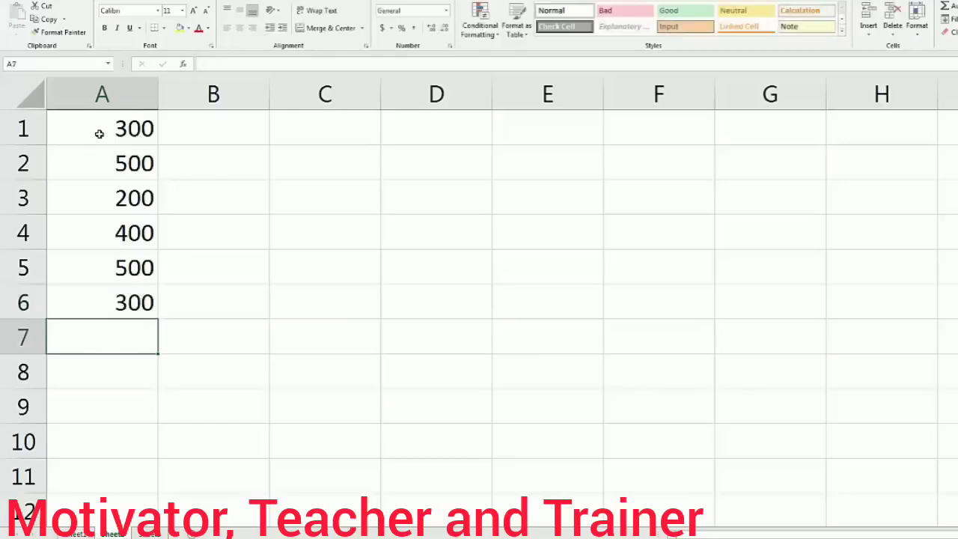
- Complete the number column by entering 500 in cell A7
{"action": "type", "text": "5000"}
{"action": "key", "text": "Return"}
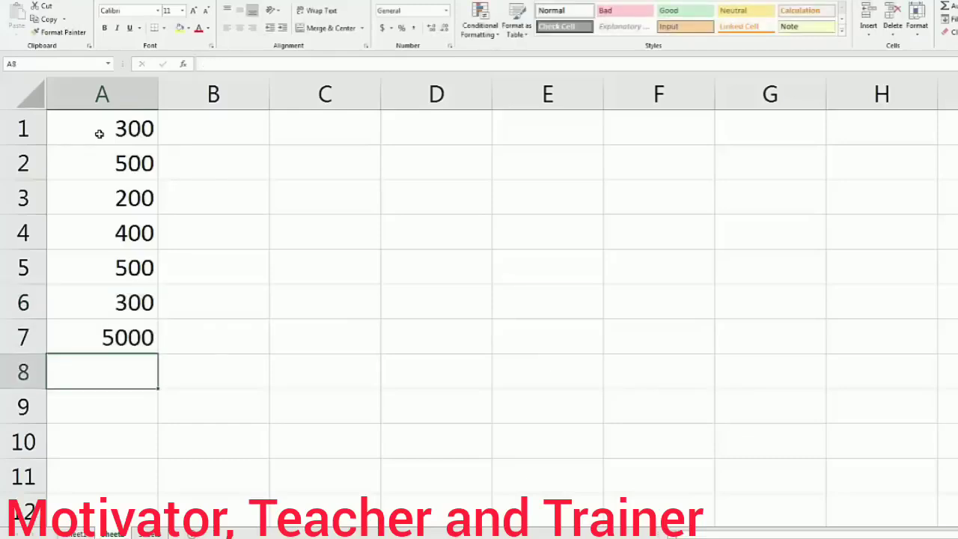
{"action": "key", "text": "Up"}
{"action": "key", "text": "F2"}
{"action": "key", "text": "BackSpace"}
{"action": "key", "text": "BackSpace"}
{"action": "key", "text": "BackSpace"}
{"action": "type", "text": "00"}
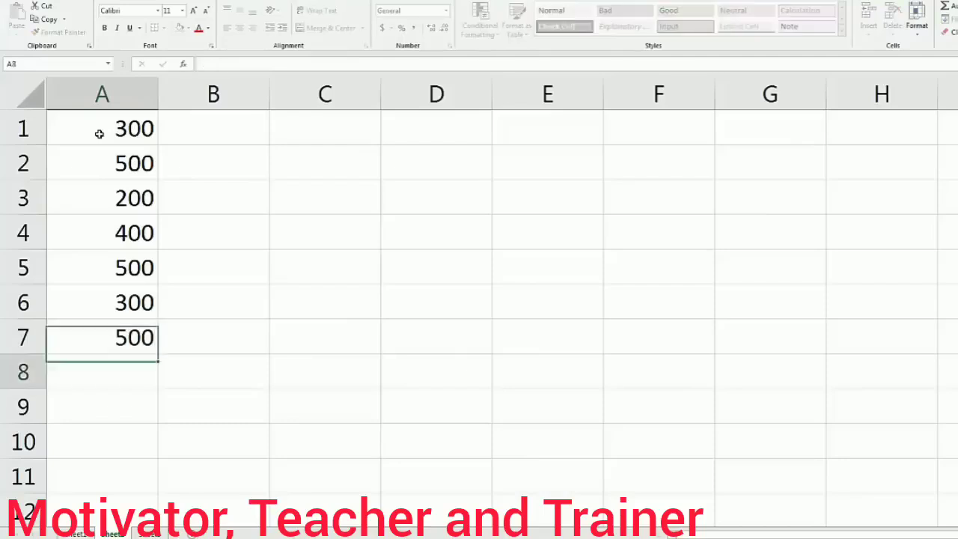
{"action": "key", "text": "Return"}
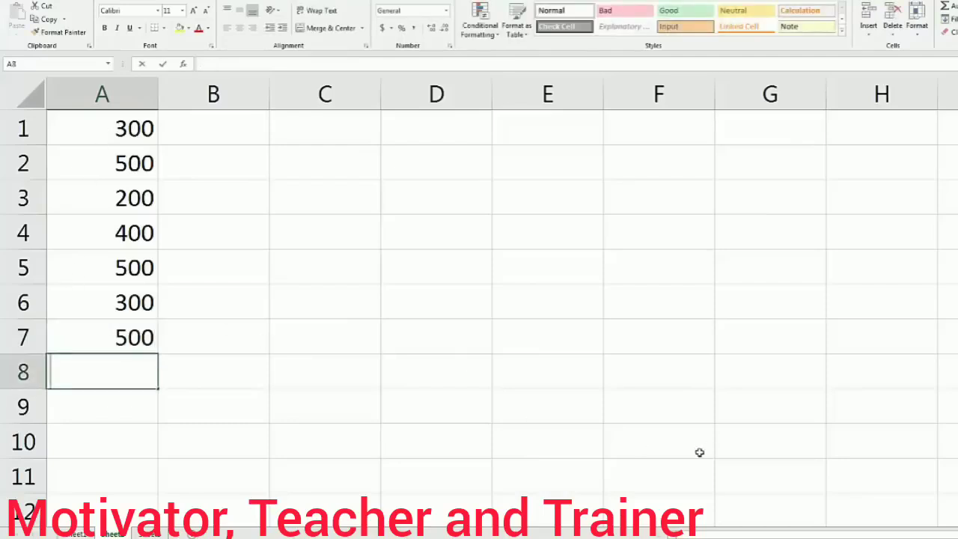
- Total the values of A1:A7 in cell A8 with the formula =sum(a1:a7)
{"action": "type", "text": "=sum"}
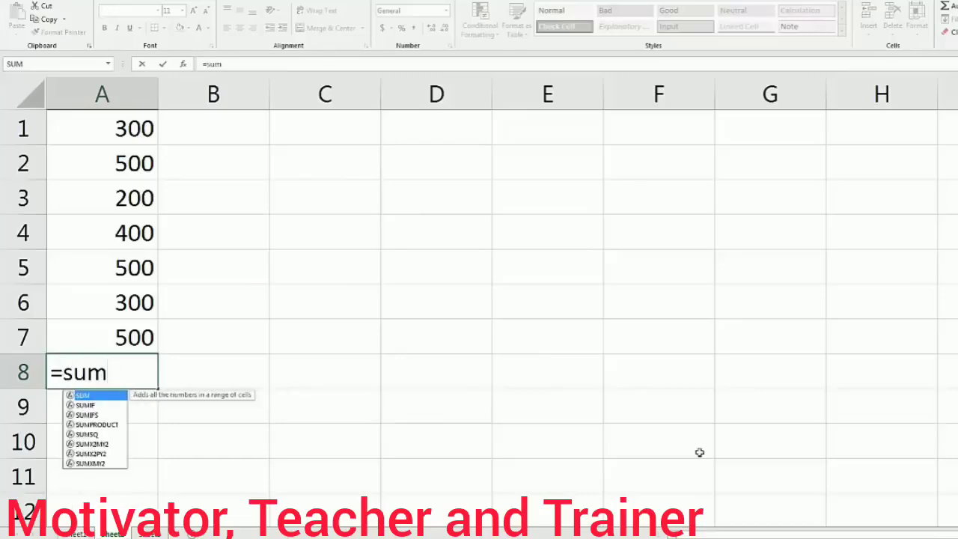
{"action": "type", "text": "(a1"}
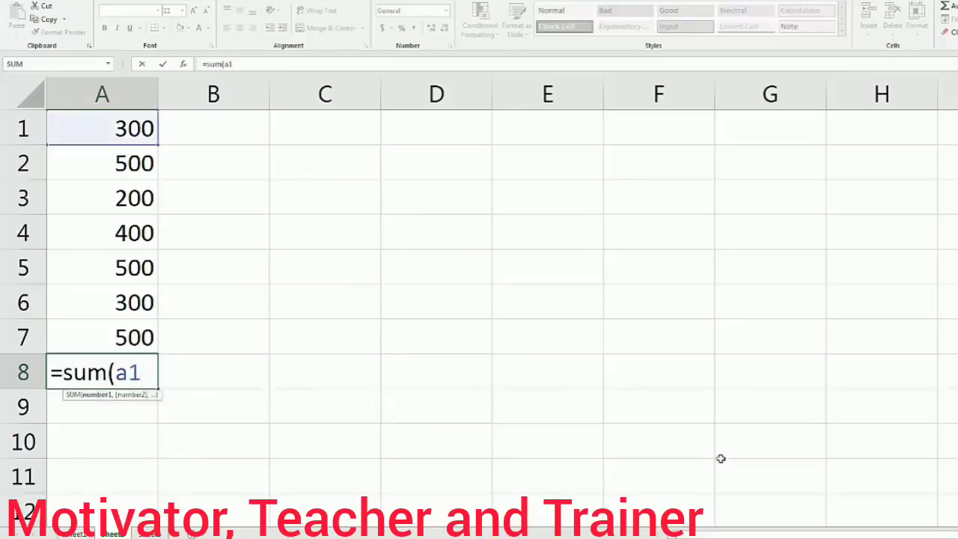
{"action": "type", "text": ":a7"}
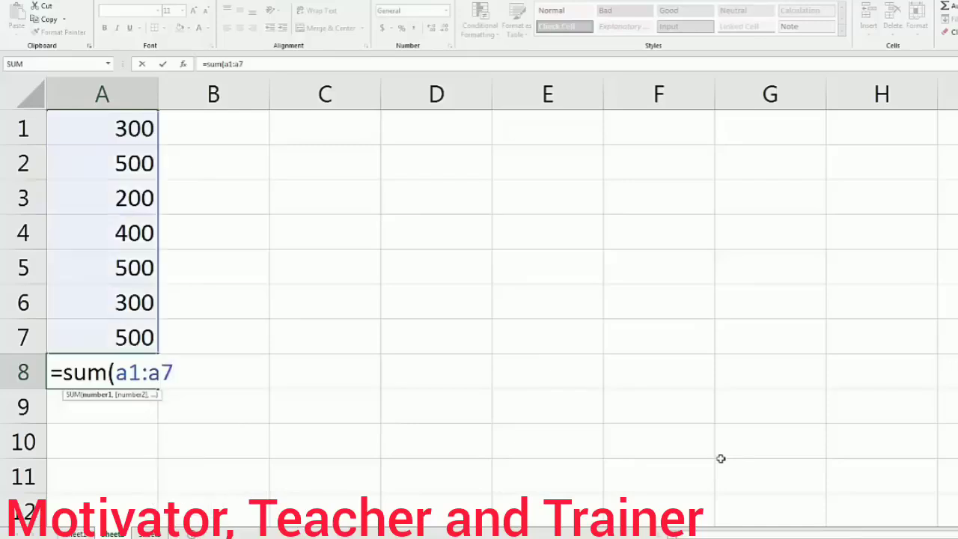
{"action": "type", "text": ")"}
{"action": "key", "text": "Return"}
- Clear the SUM formula from cell A8
{"action": "key", "text": "Up"}
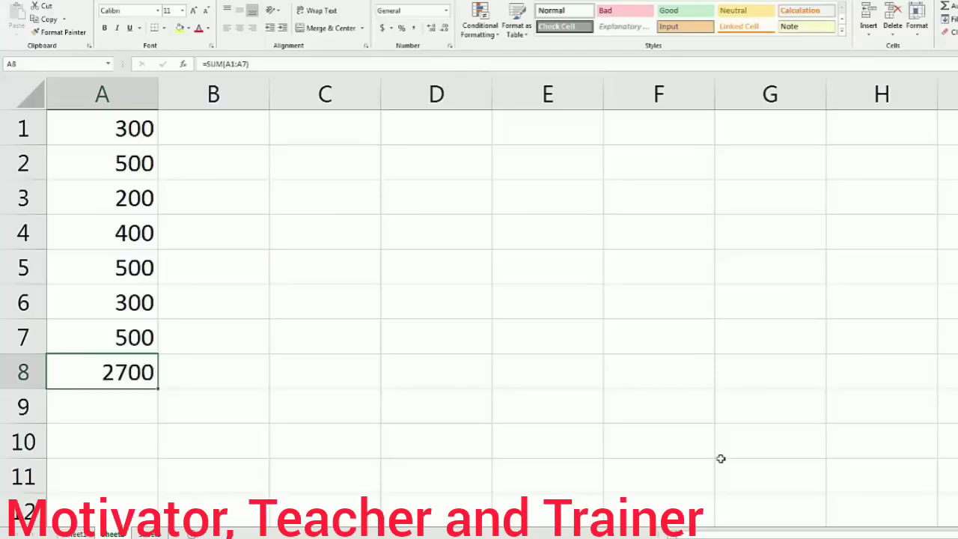
{"action": "key", "text": "Delete"}
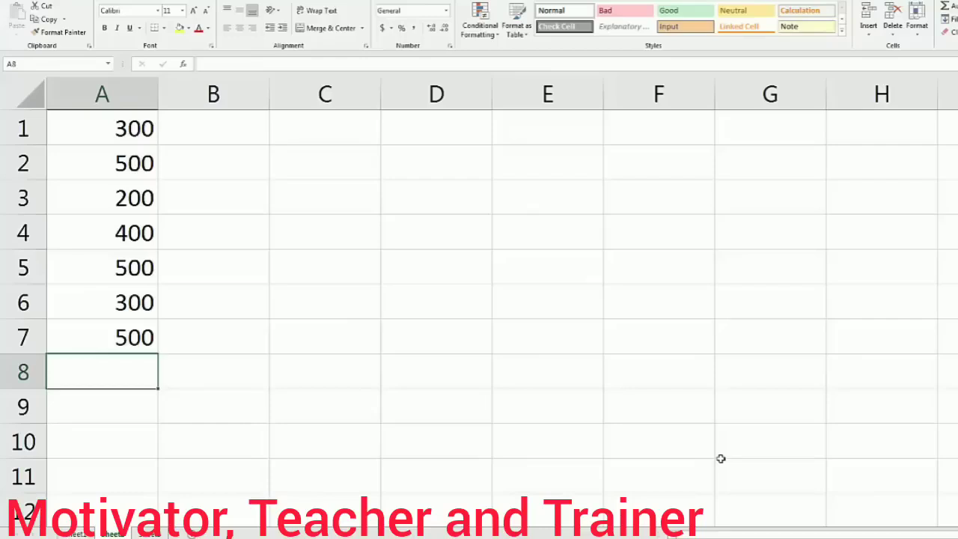
- Enter the formula =avrage(a1:a7) in cell A8 below the number column
{"action": "type", "text": "="}
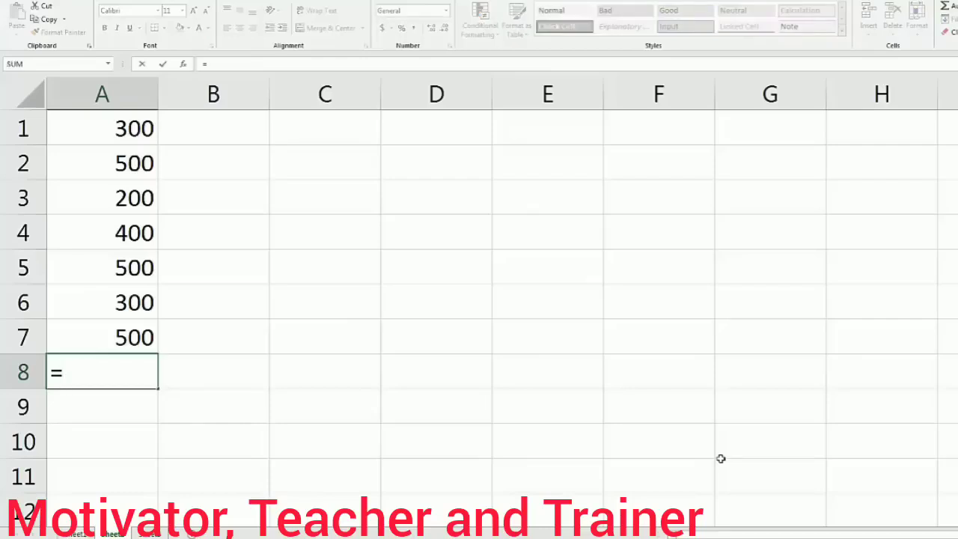
{"action": "type", "text": "avrage"}
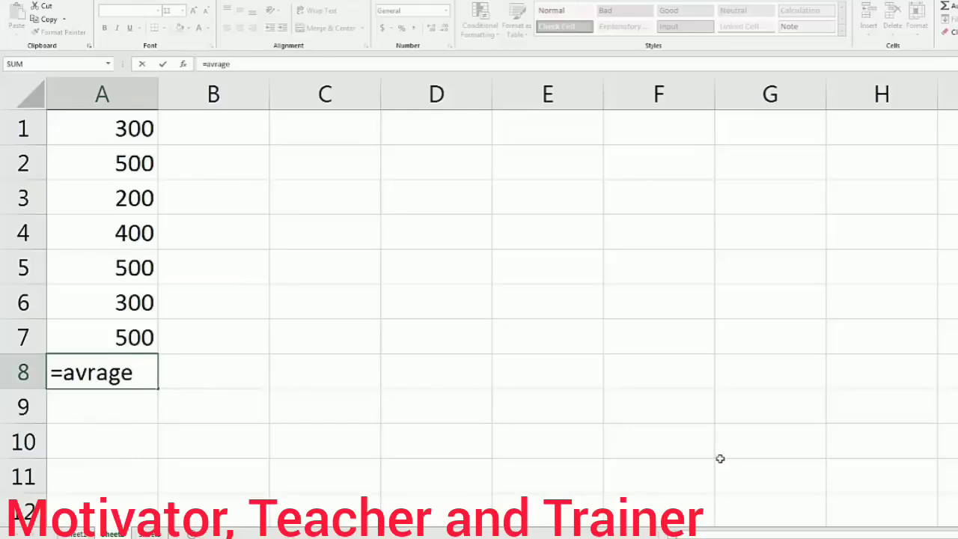
{"action": "type", "text": "(a1"}
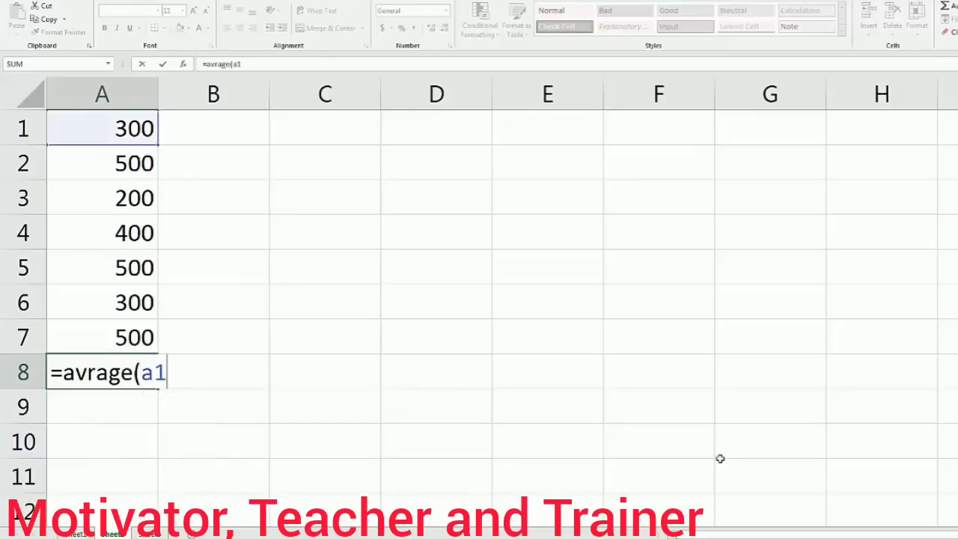
{"action": "type", "text": ":a"}
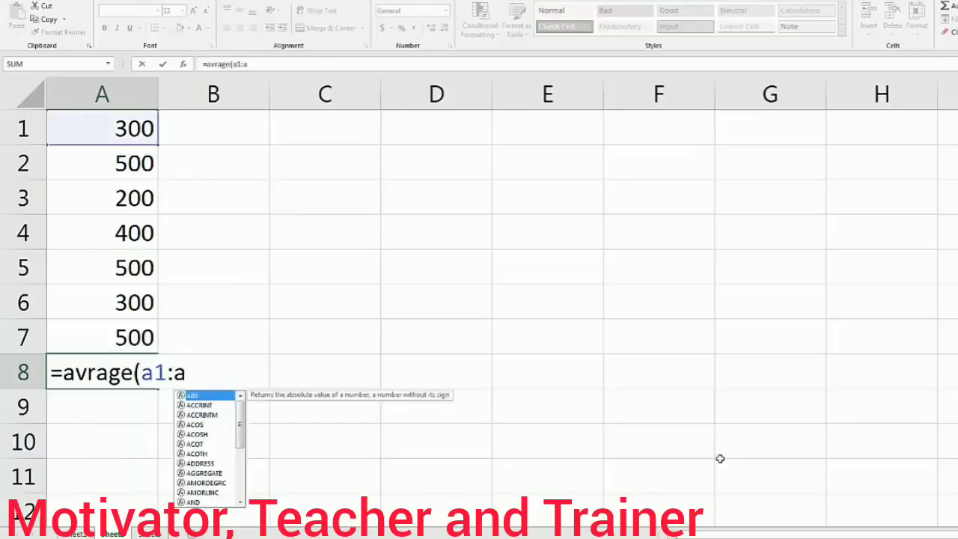
{"action": "type", "text": "7"}
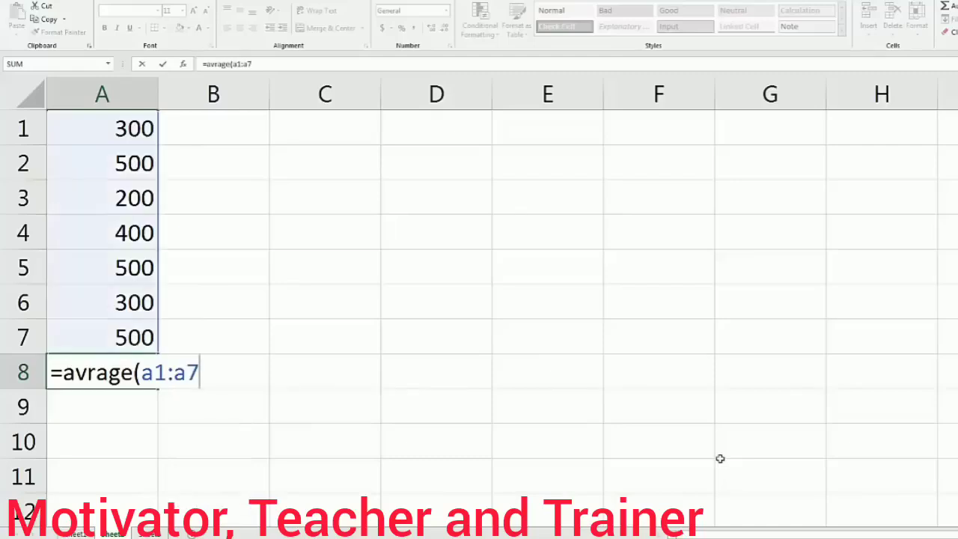
{"action": "type", "text": ")"}
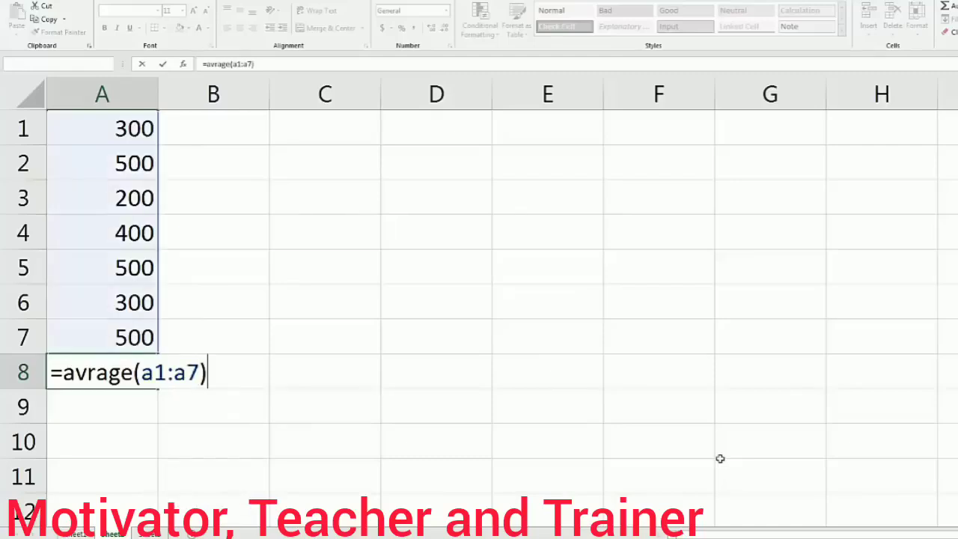
{"action": "key", "text": "Return"}
- Correct the misspelled function name in cell A8 so that the formula reads =average(A1:A7)
{"action": "left_click", "coordinate": [112, 368]}
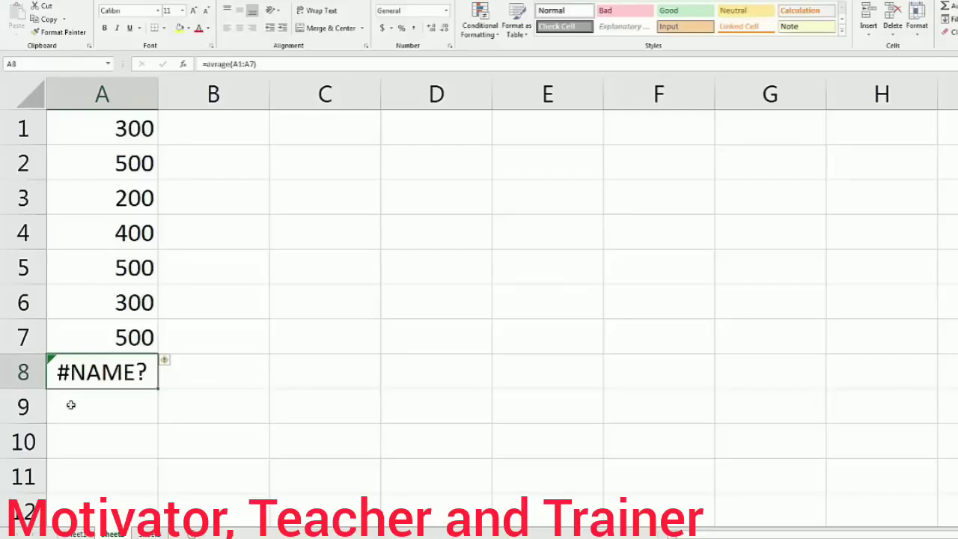
{"action": "double_click", "coordinate": [108, 365]}
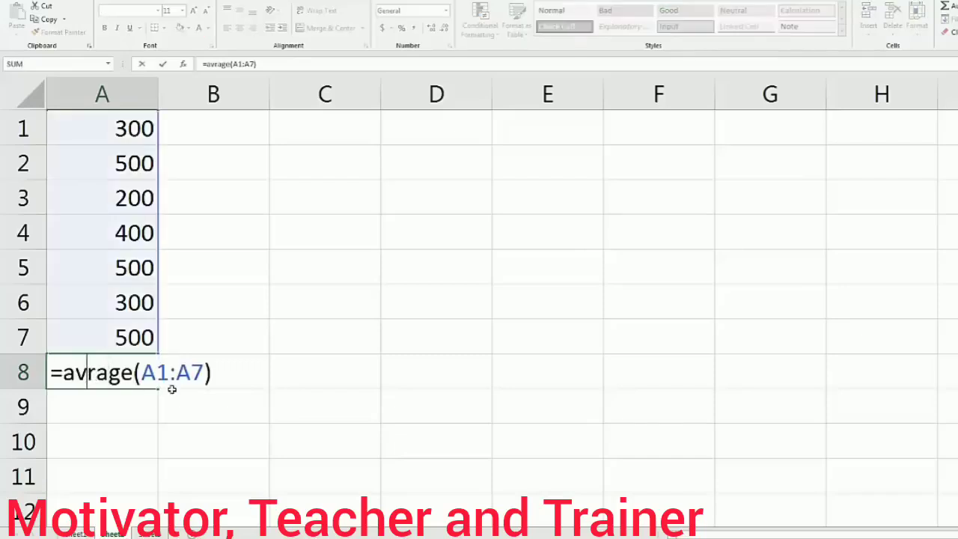
{"action": "type", "text": "e"}
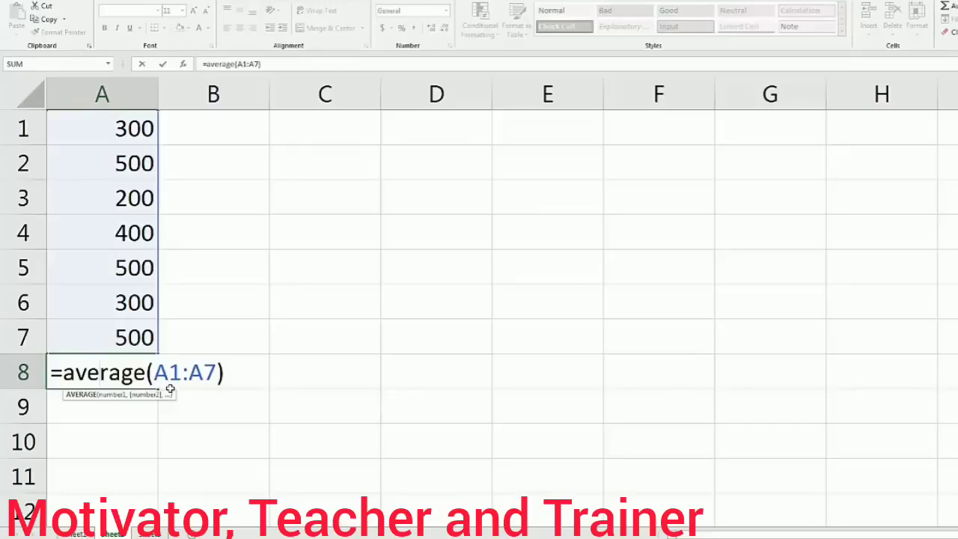
{"action": "key", "text": "Return"}
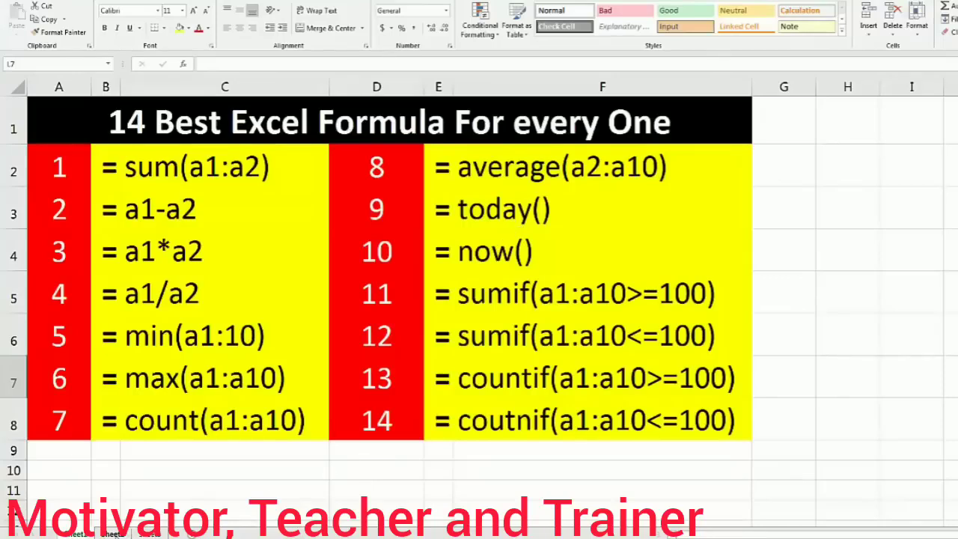
- Return to the practice sheet and insert the current date in cell C2 with the formula =today()
{"action": "left_click", "coordinate": [111, 534]}
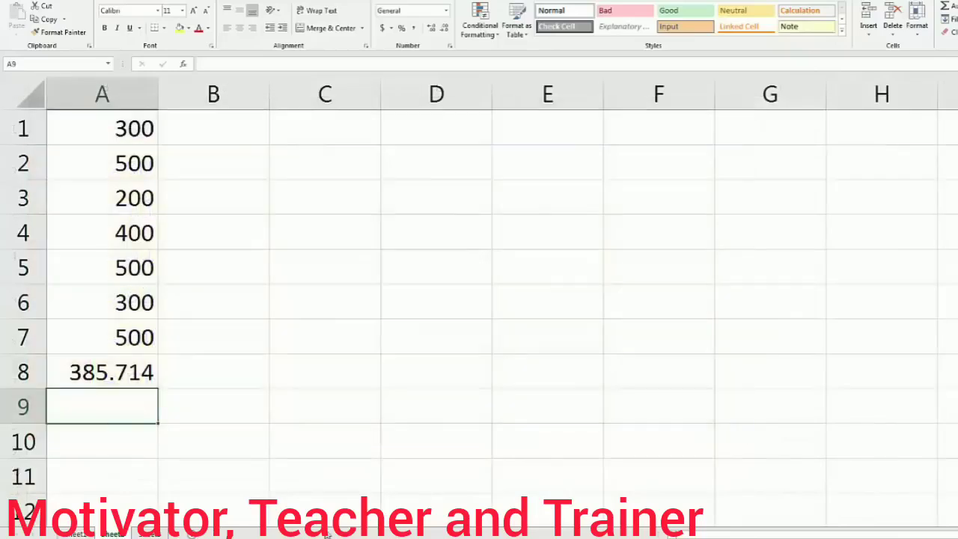
{"action": "left_click", "coordinate": [305, 167]}
{"action": "type", "text": "="}
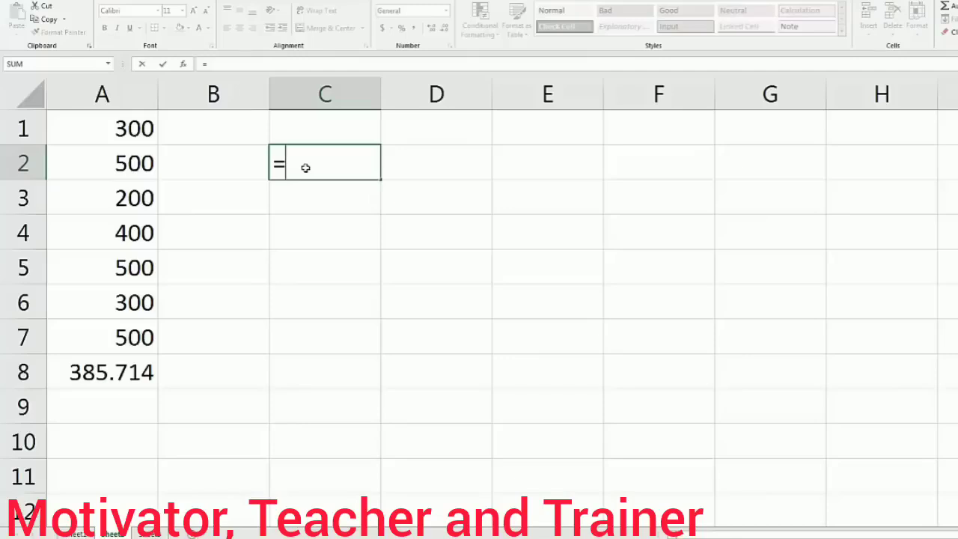
{"action": "type", "text": "today"}
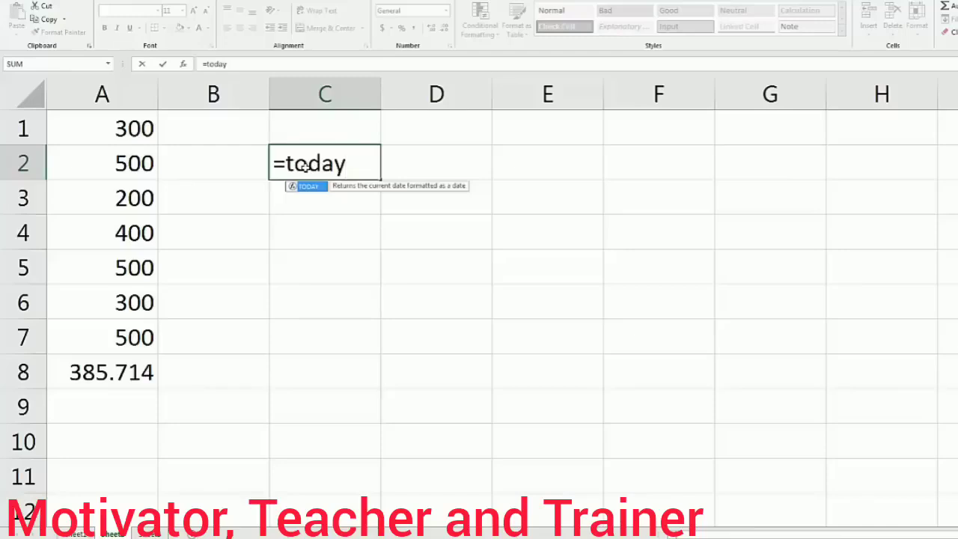
{"action": "type", "text": "("}
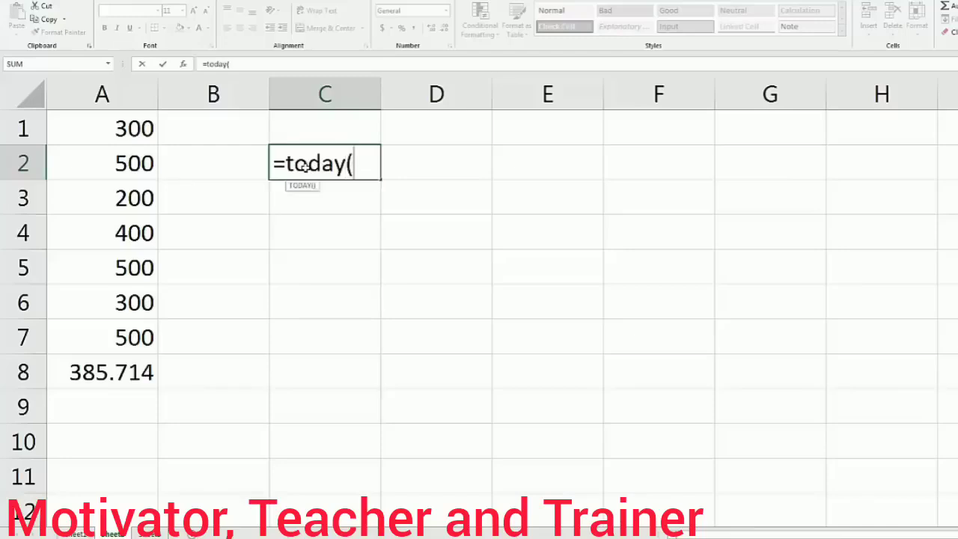
{"action": "type", "text": ")"}
{"action": "key", "text": "Return"}
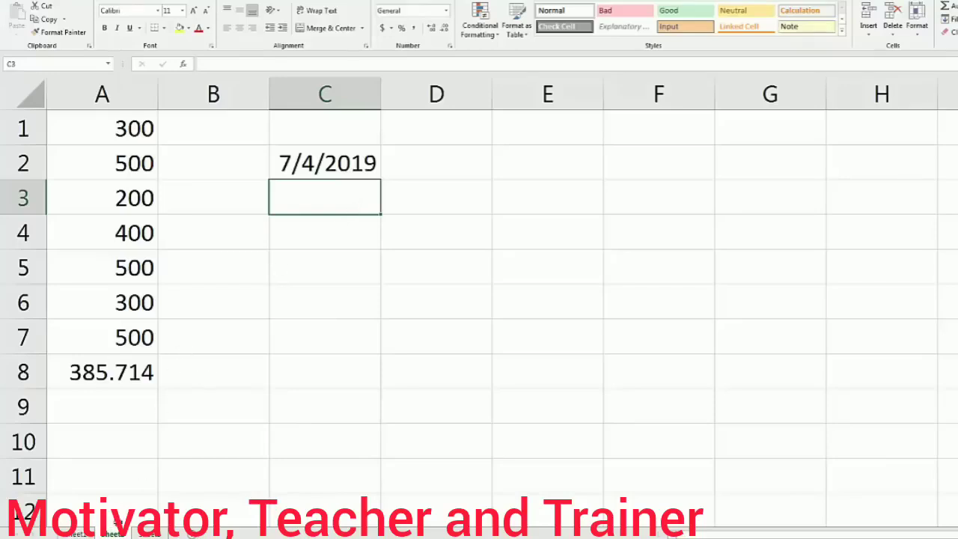
- Check the formula list sheet, return to the practice sheet and enter =now() in cell C3
{"action": "left_click", "coordinate": [82, 533]}
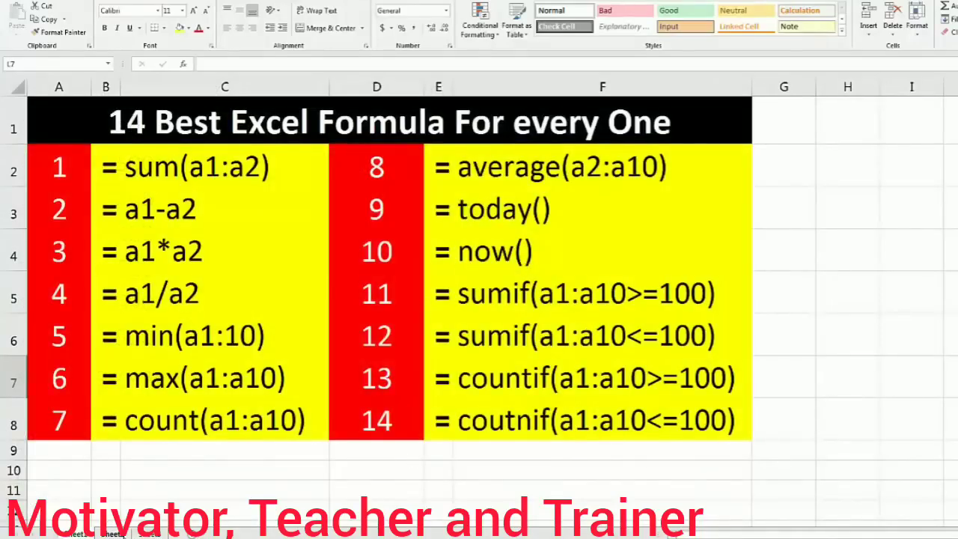
{"action": "left_click", "coordinate": [117, 533]}
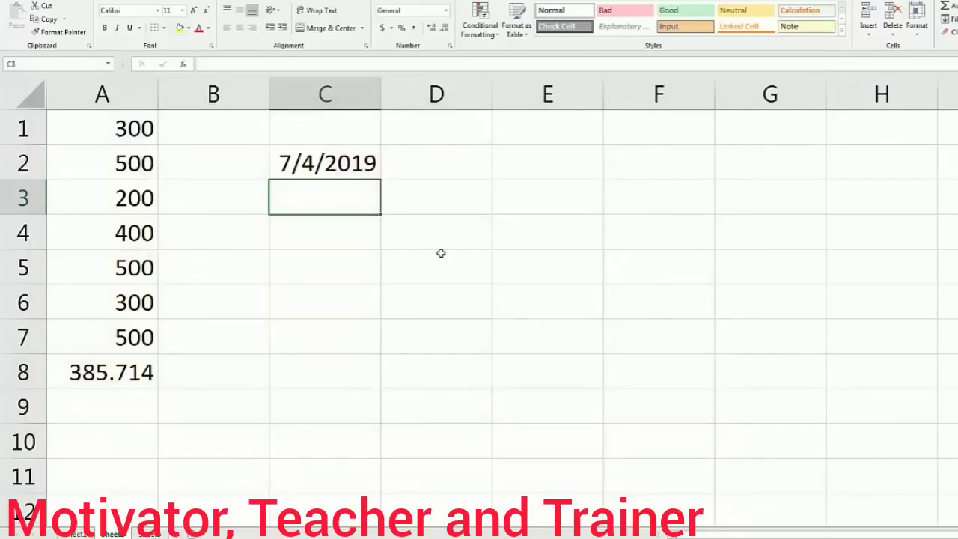
{"action": "type", "text": "=now"}
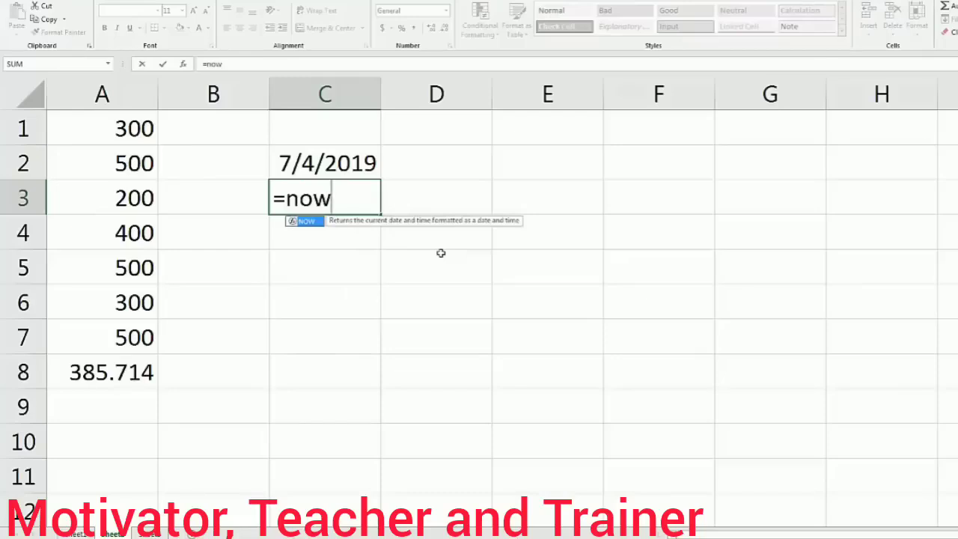
{"action": "type", "text": "()"}
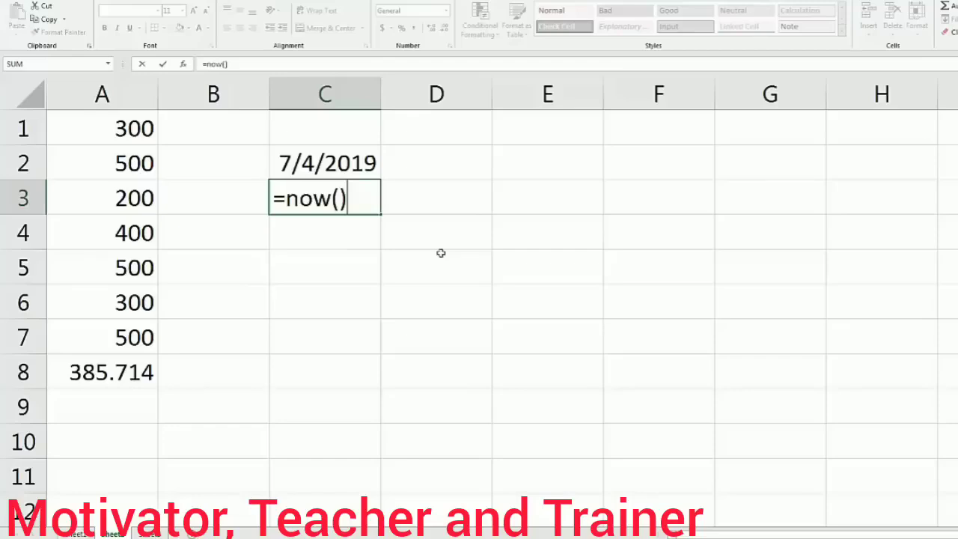
{"action": "key", "text": "Return"}
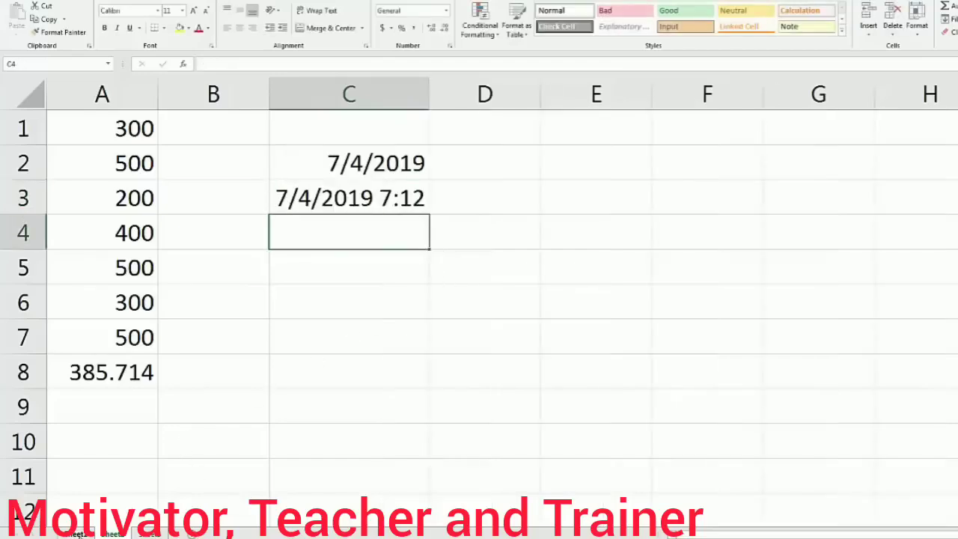
- Consult the formula list sheet again, then clear the range A1:D11 on the practice sheet
{"action": "left_click", "coordinate": [79, 534]}
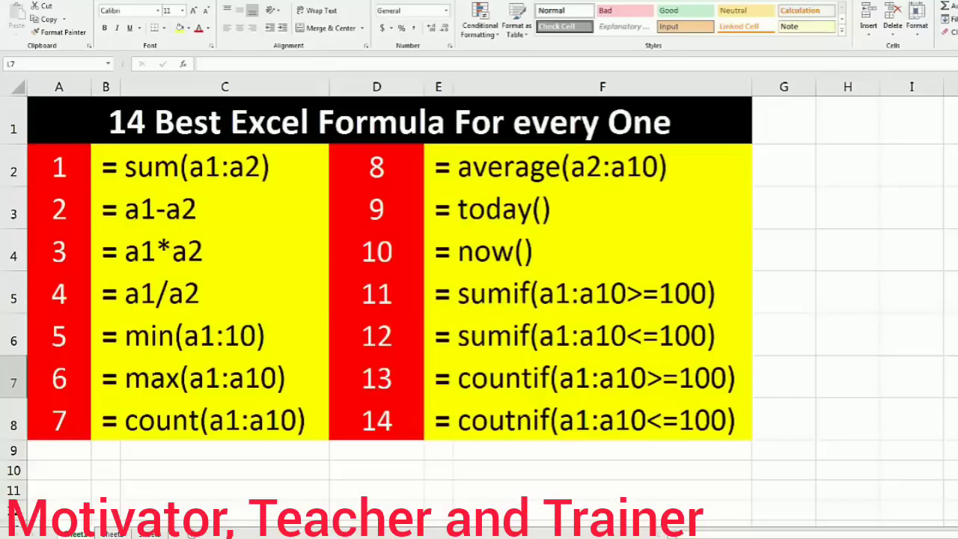
{"action": "left_click", "coordinate": [114, 534]}
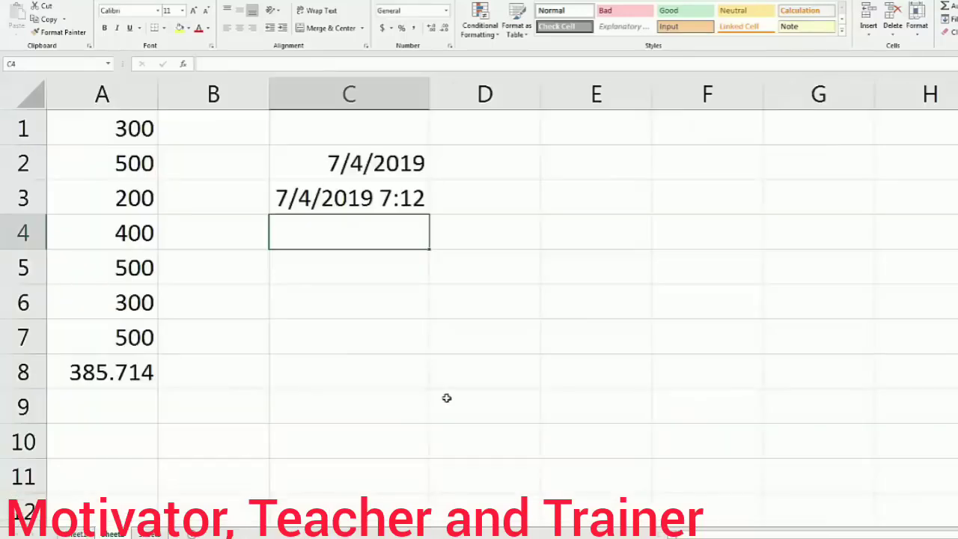
{"action": "left_click_drag", "start_coordinate": [499, 467], "coordinate": [102, 128]}
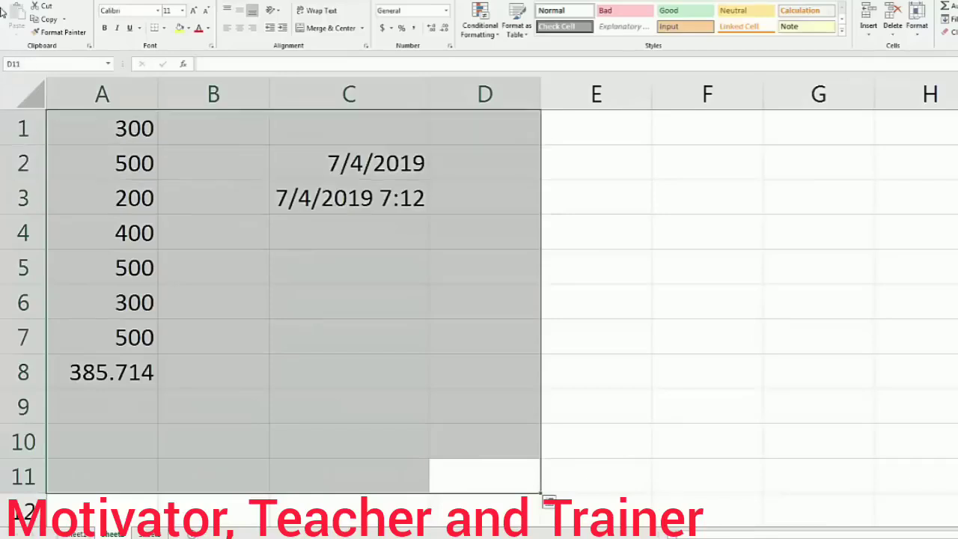
{"action": "key", "text": "Delete"}
- Enter 500, 200, 100, 200, 500 and 100 in cells A1 to A6
{"action": "left_click", "coordinate": [71, 132]}
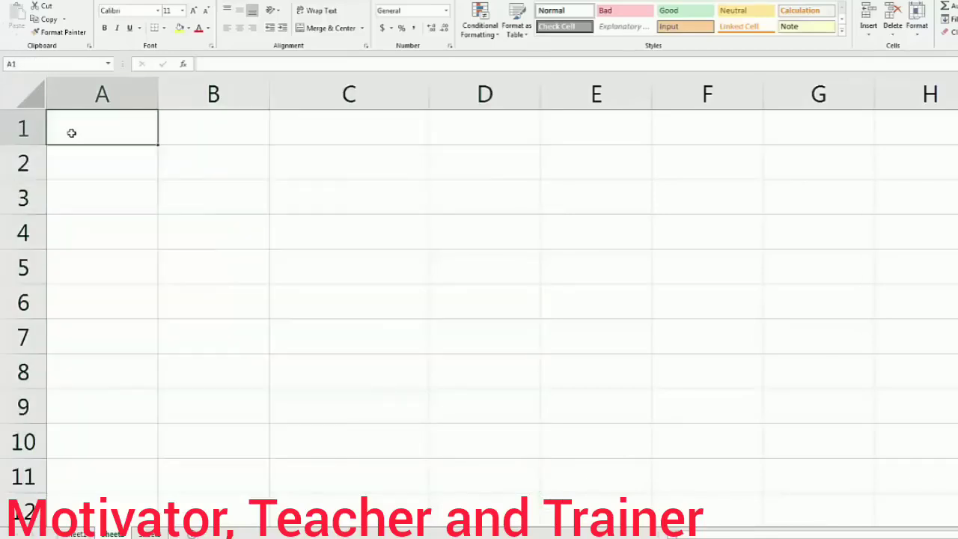
{"action": "type", "text": "500"}
{"action": "key", "text": "Return"}
{"action": "type", "text": "200"}
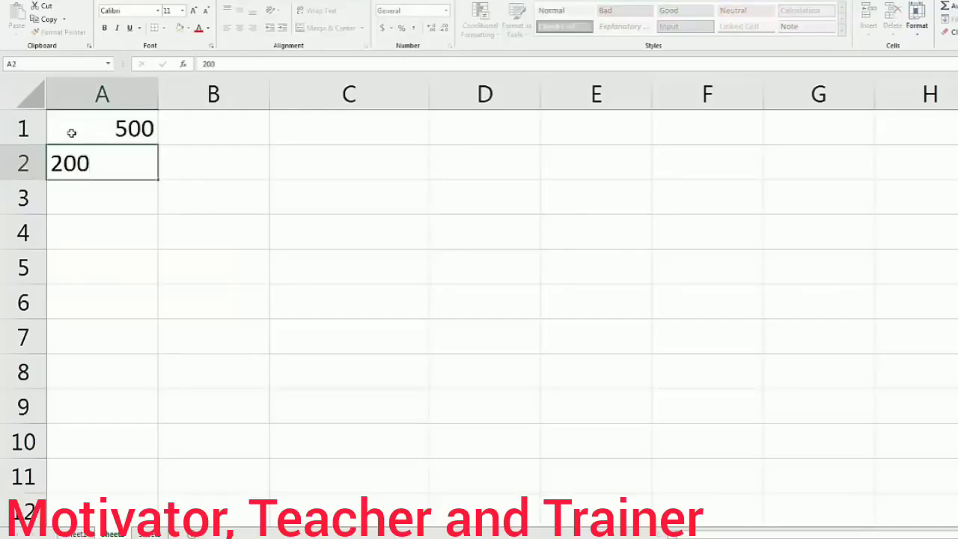
{"action": "key", "text": "Return"}
{"action": "type", "text": "100"}
{"action": "key", "text": "Return"}
{"action": "type", "text": "200"}
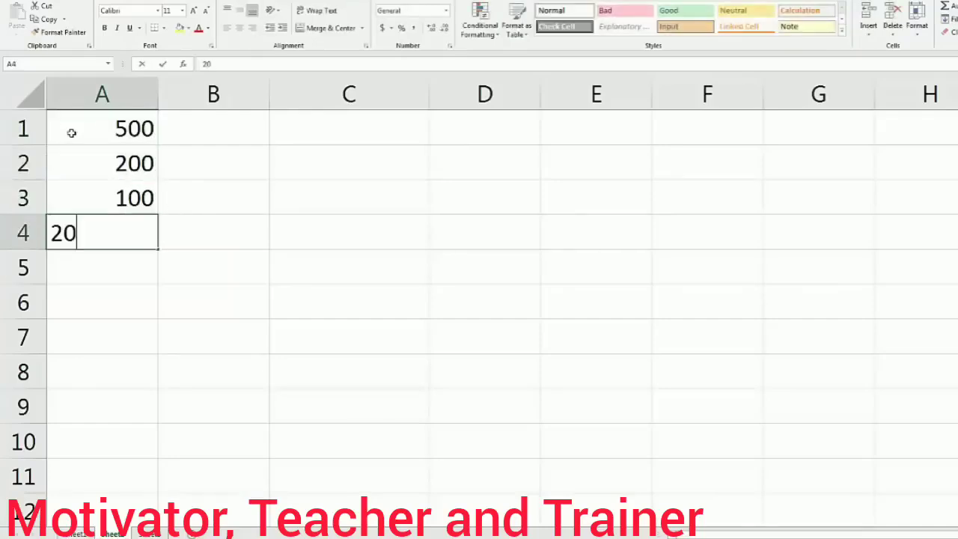
{"action": "key", "text": "Return"}
{"action": "type", "text": "500"}
{"action": "key", "text": "Return"}
{"action": "type", "text": "100"}
{"action": "key", "text": "Return"}
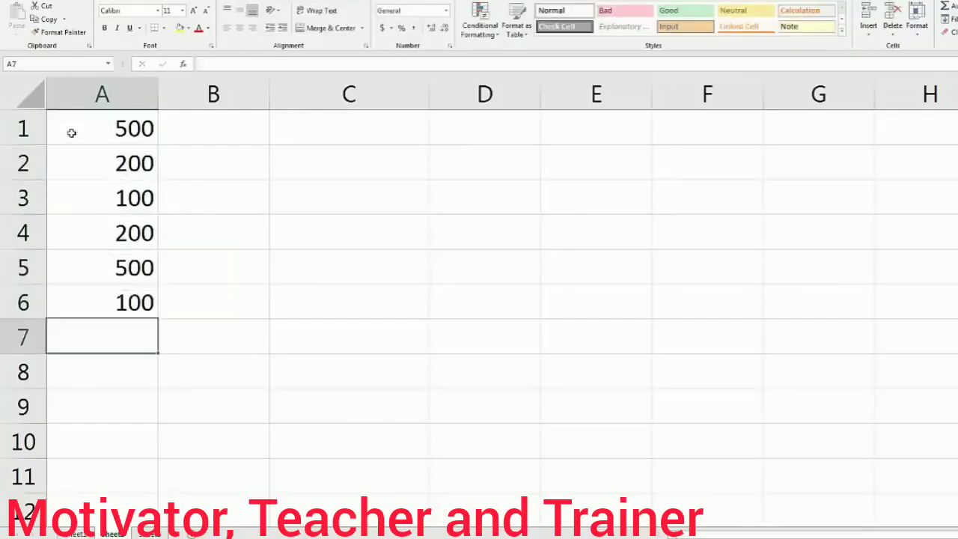
- Continue the number column with 500, 20, 50 and 30 in cells A7 to A10
{"action": "type", "text": "500"}
{"action": "key", "text": "Return"}
{"action": "type", "text": "5"}
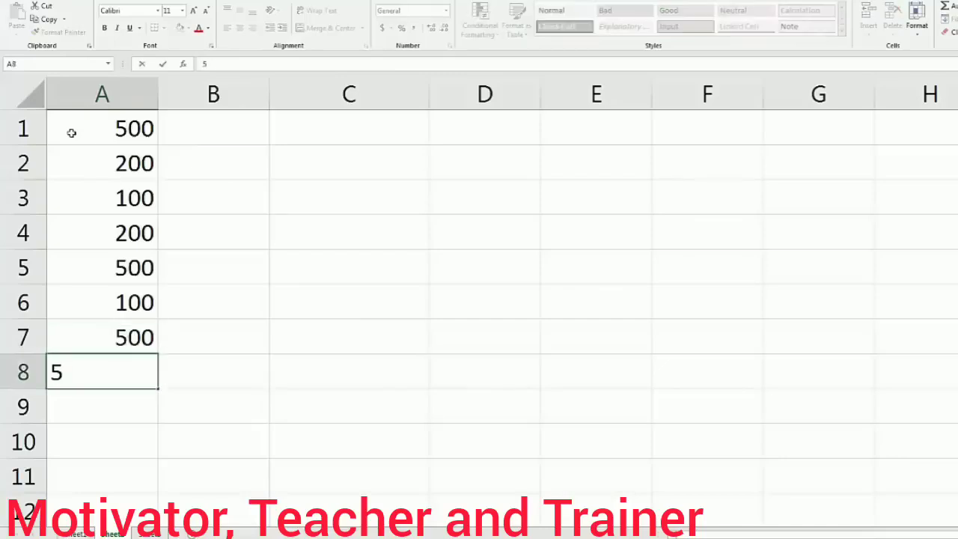
{"action": "type", "text": "2"}
{"action": "key", "text": "Escape"}
{"action": "type", "text": "20"}
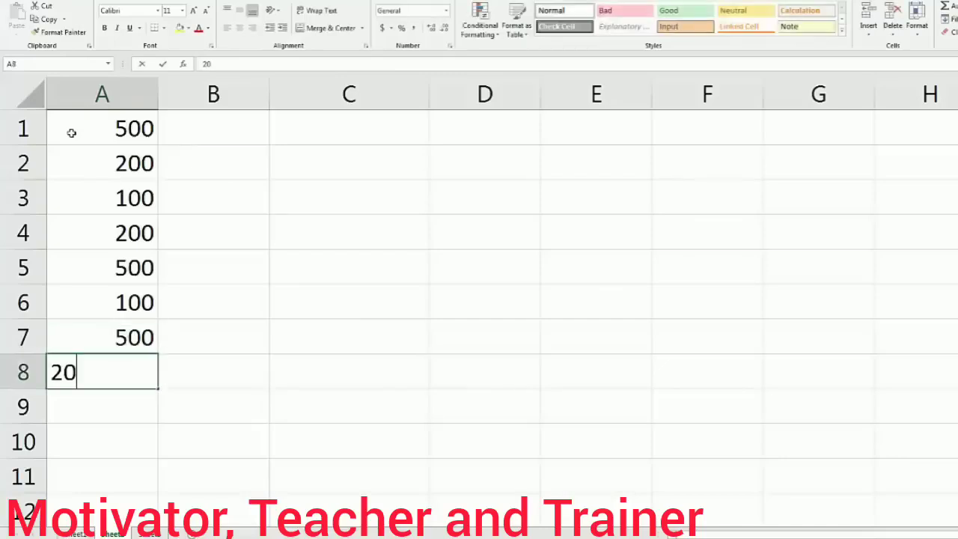
{"action": "key", "text": "Return"}
{"action": "type", "text": "50"}
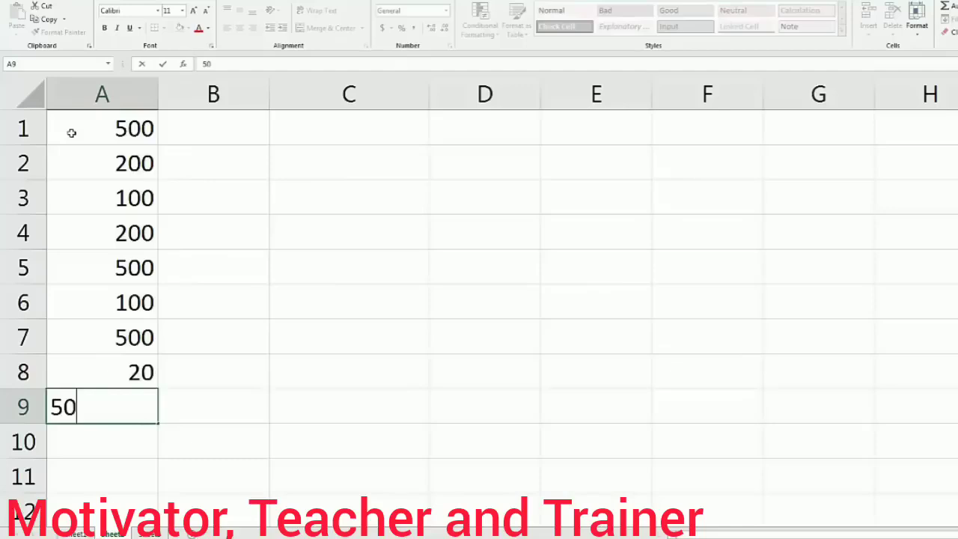
{"action": "key", "text": "Return"}
{"action": "type", "text": "30"}
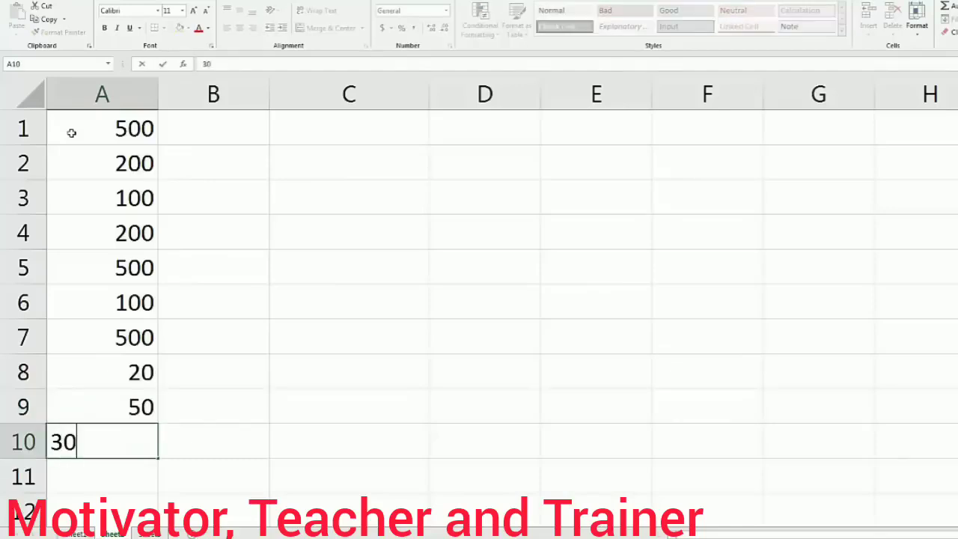
{"action": "key", "text": "Return"}
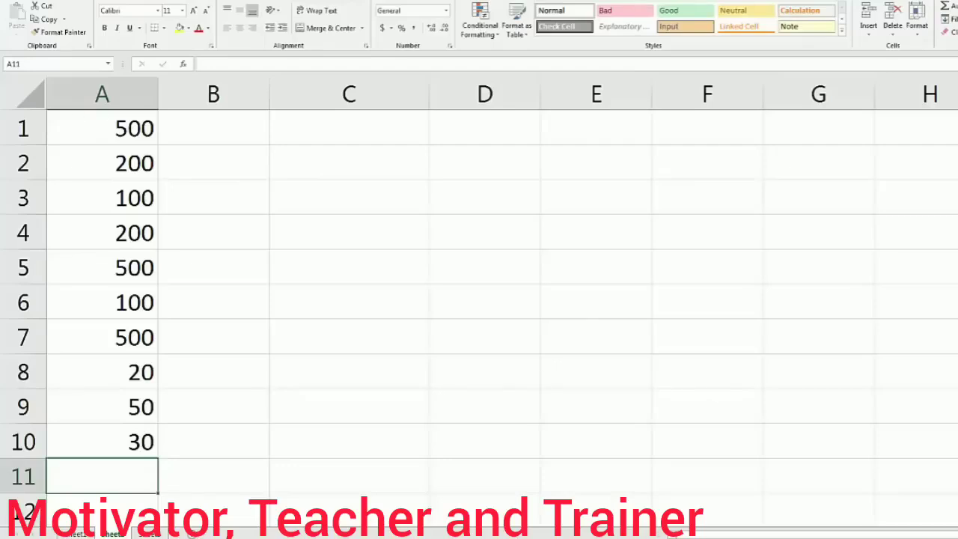
- Enter the formula =sumif(a1:a10,">=100") in cell A11 and reselect that cell to review it
{"action": "type", "text": "="}
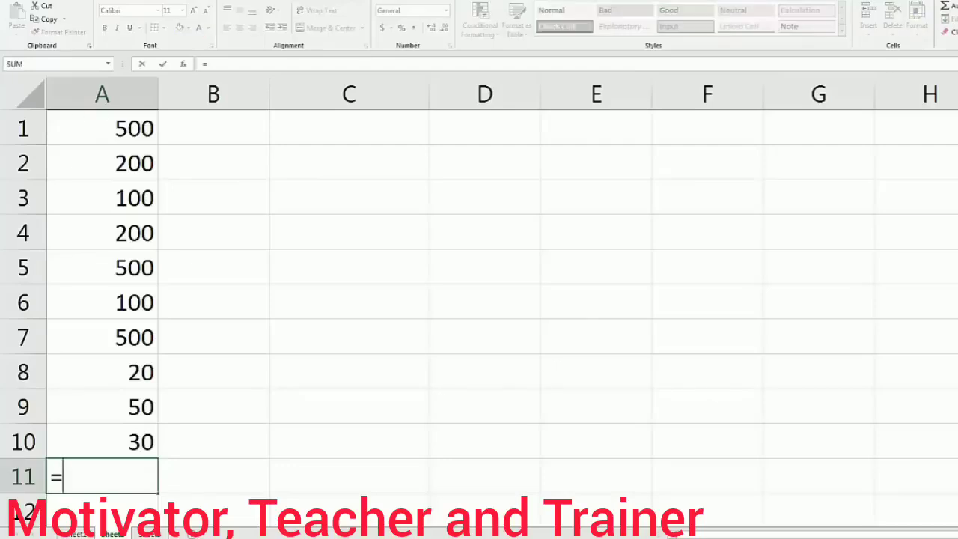
{"action": "type", "text": "sumif"}
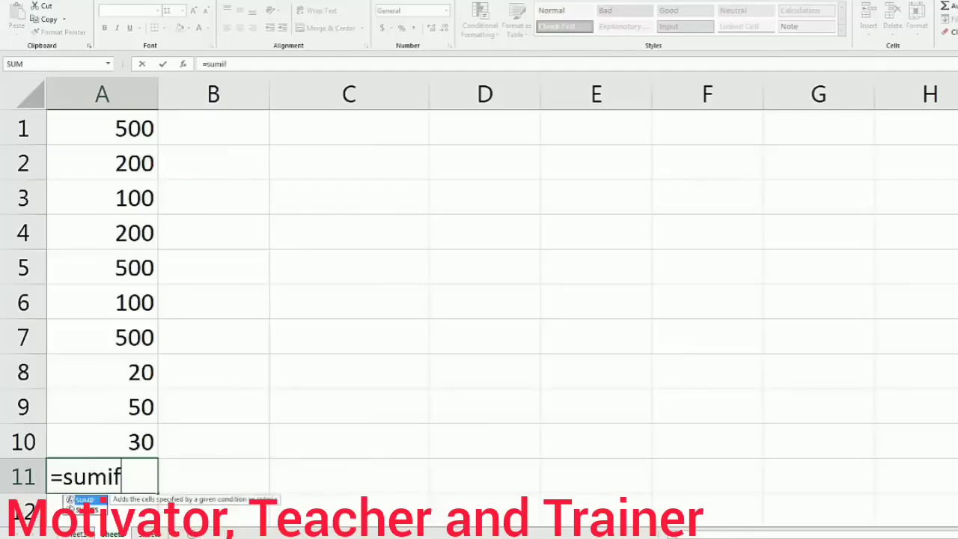
{"action": "type", "text": "(a"}
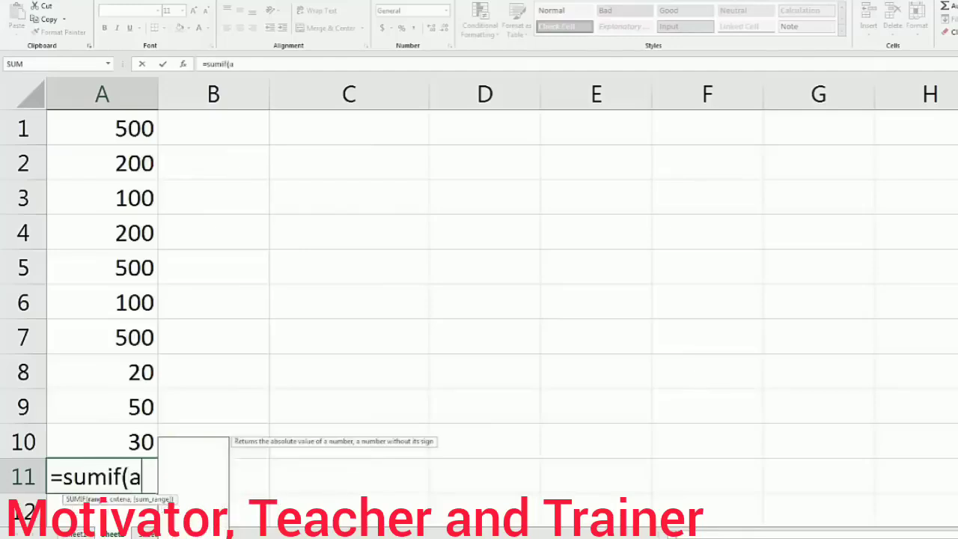
{"action": "type", "text": "1:a10"}
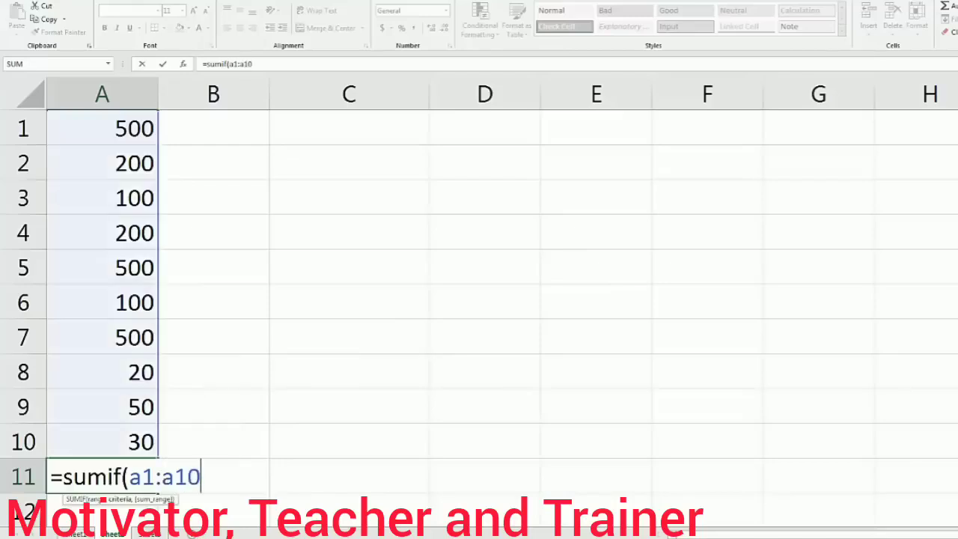
{"action": "type", "text": ",\">="}
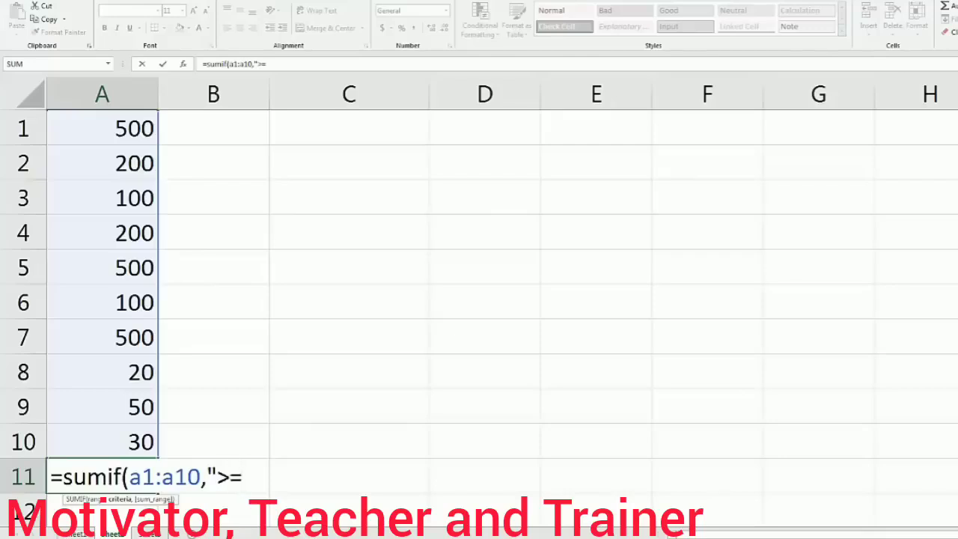
{"action": "type", "text": "100"}
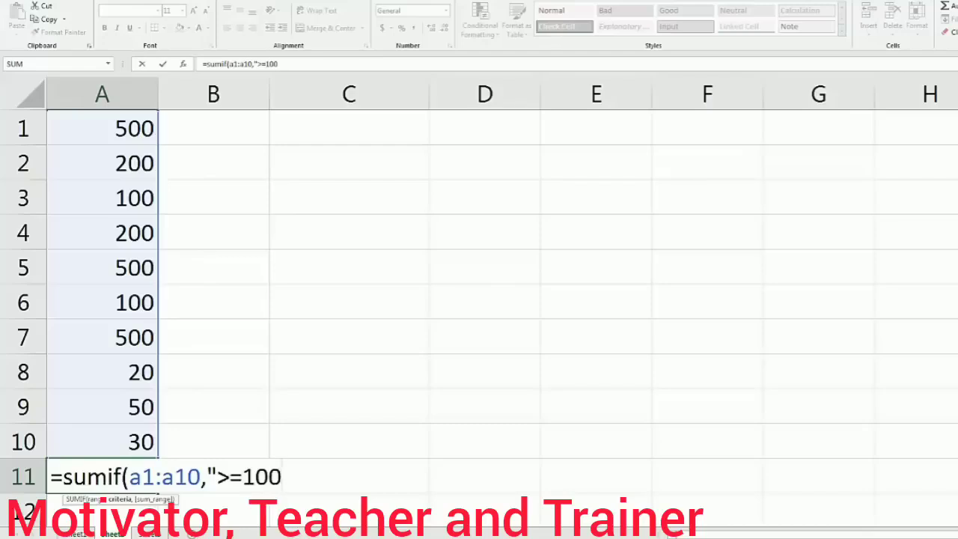
{"action": "type", "text": "\")"}
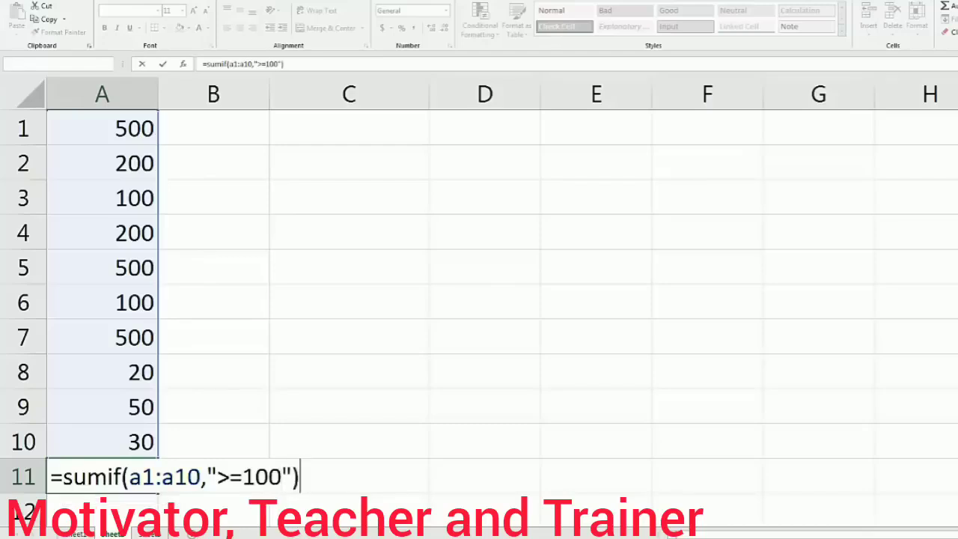
{"action": "key", "text": "Return"}
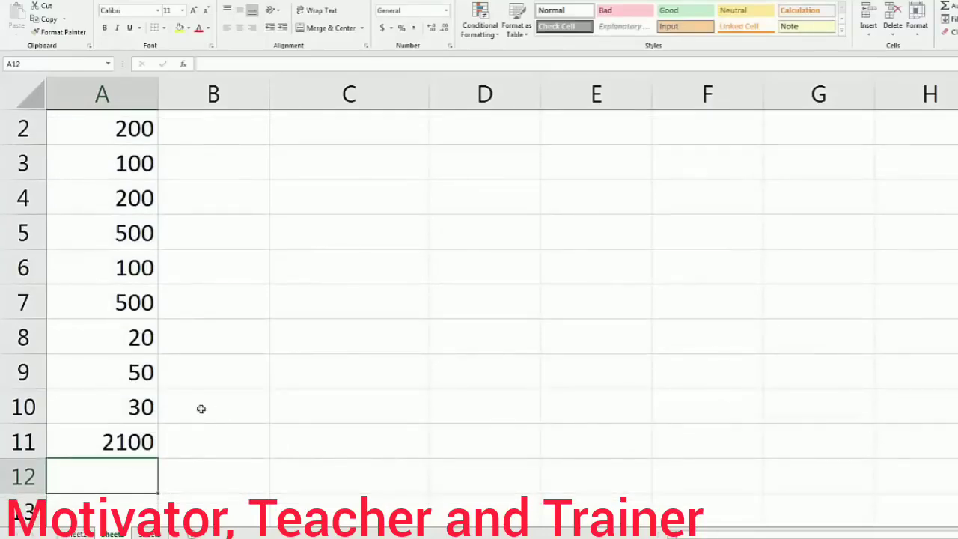
{"action": "left_click", "coordinate": [131, 442]}
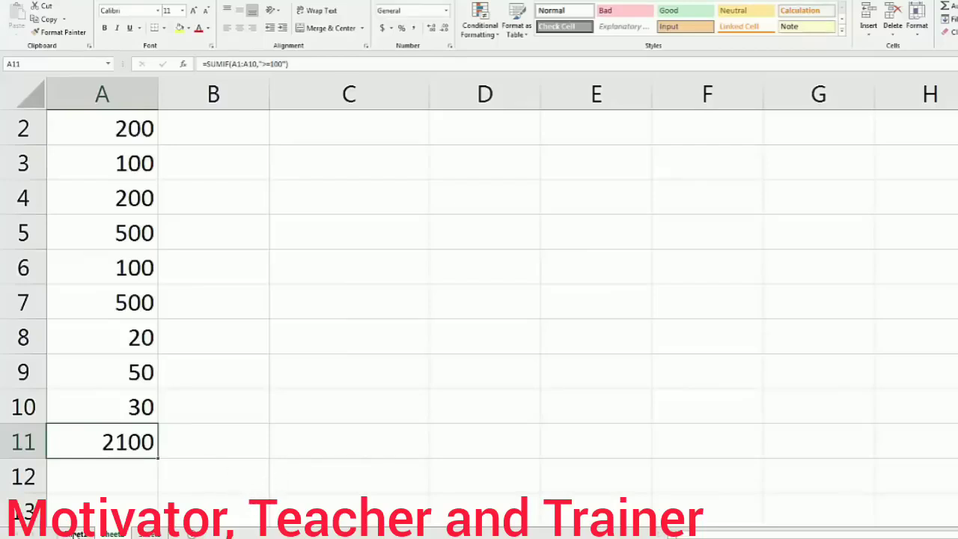
- Check the formula list on Sheet1, then return to Sheet2 and clear the SUMIF formula from cell A11
{"action": "left_click", "coordinate": [73, 532]}
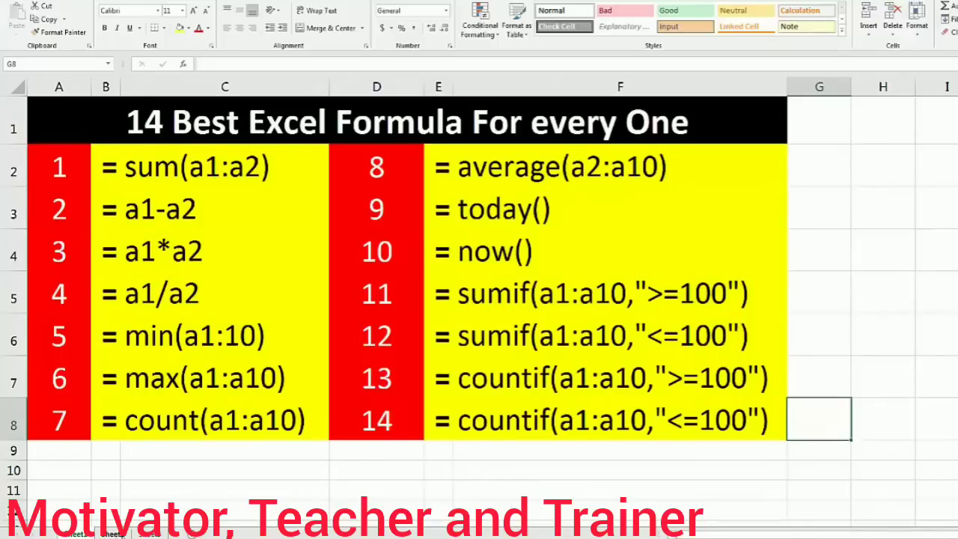
{"action": "left_click", "coordinate": [113, 534]}
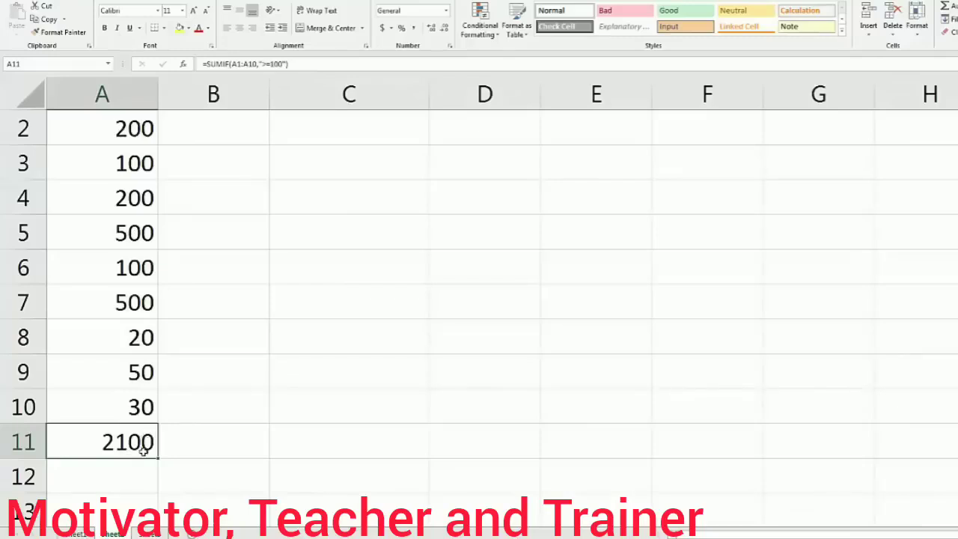
{"action": "key", "text": "Delete"}
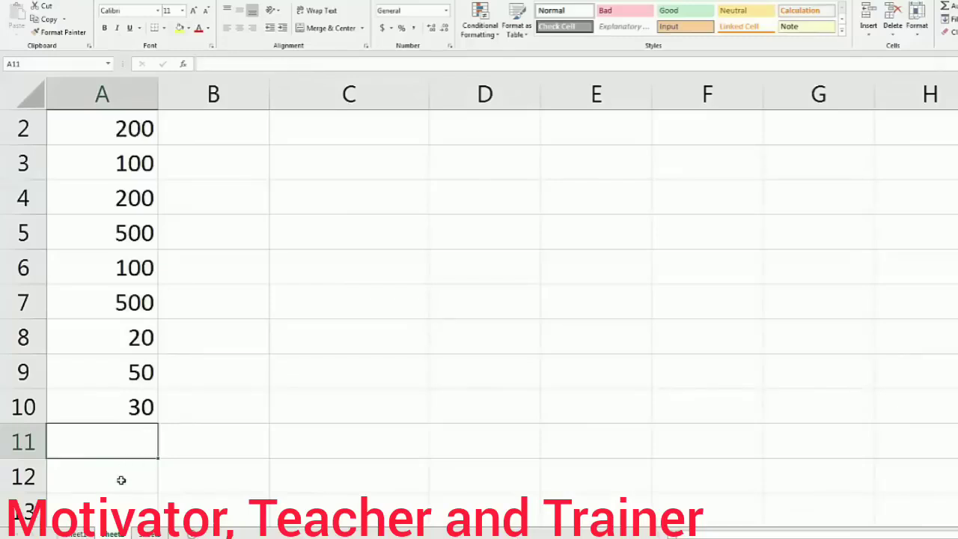
- Enter the formula =sumif(a1:a10,"<=100") in cell A11 and reselect that cell to review it
{"action": "type", "text": "="}
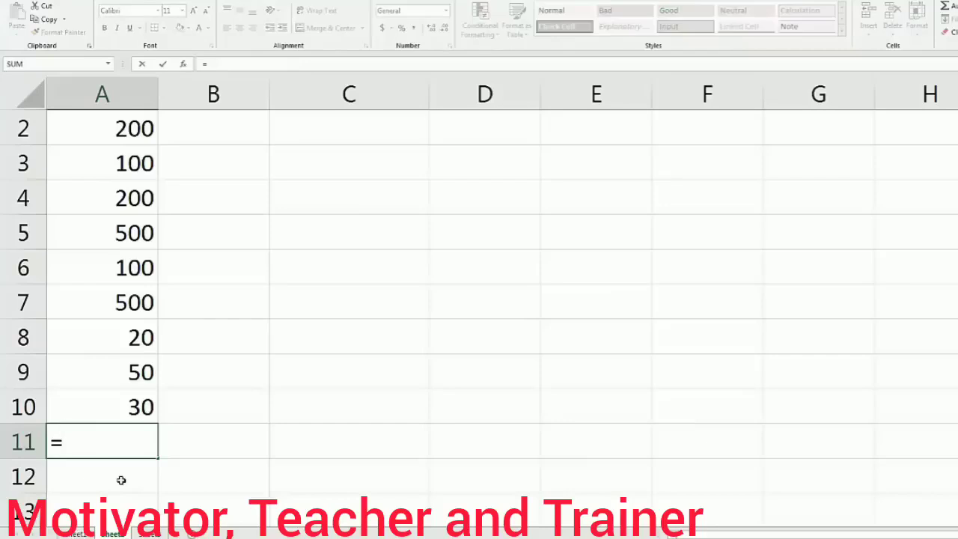
{"action": "type", "text": "sumi"}
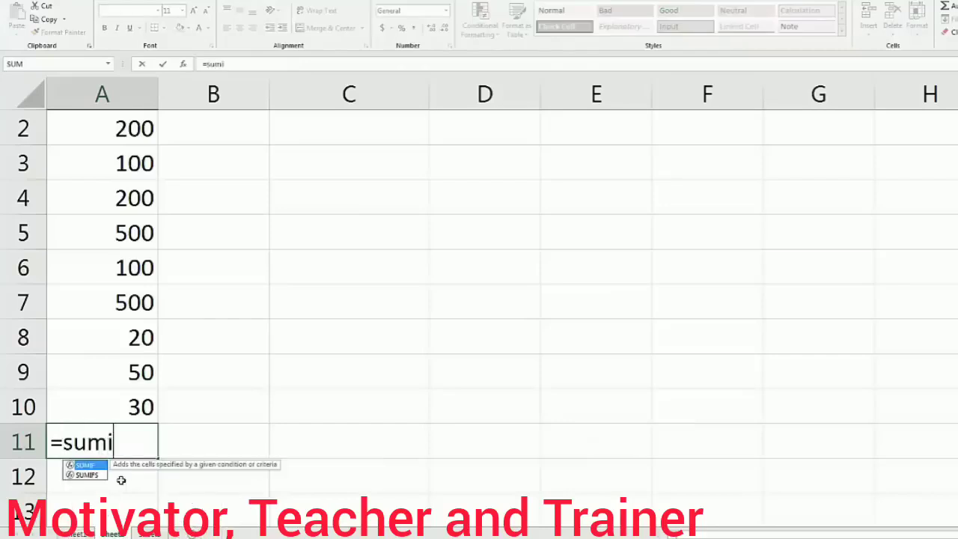
{"action": "type", "text": "f("}
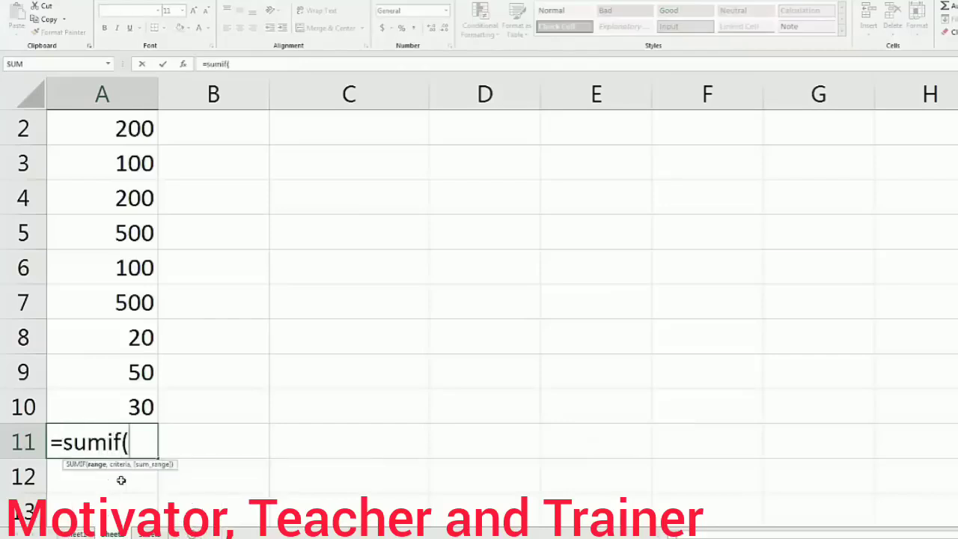
{"action": "type", "text": "a1"}
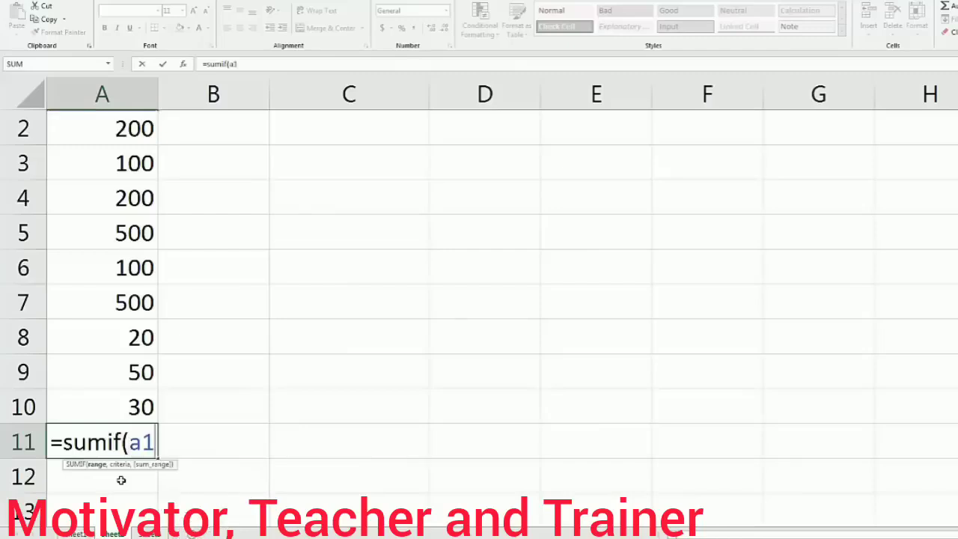
{"action": "type", "text": ":a10"}
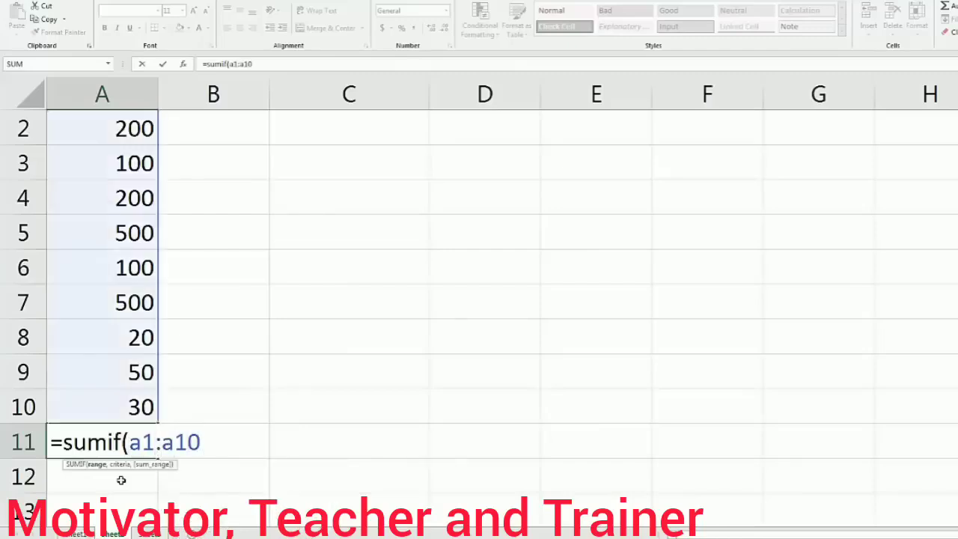
{"action": "type", "text": ",\""}
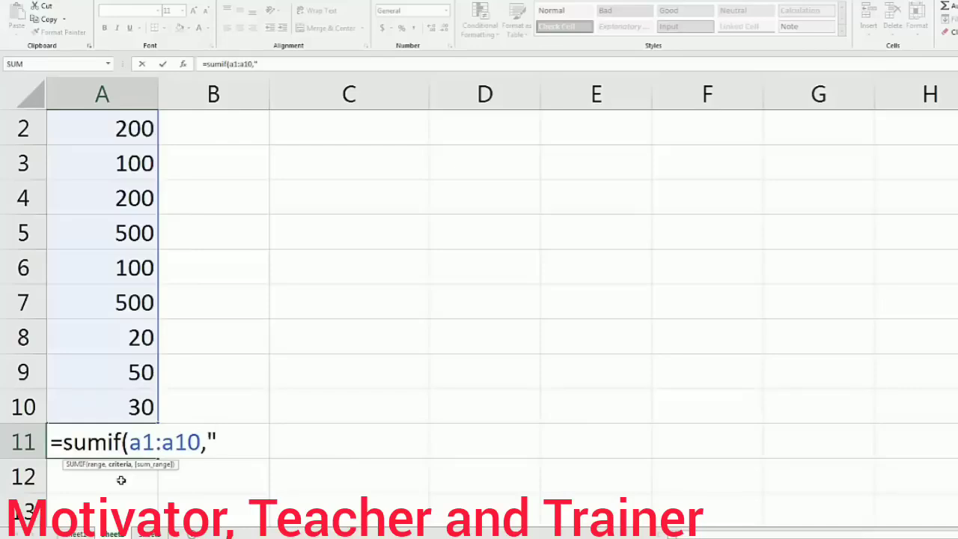
{"action": "type", "text": ">"}
{"action": "key", "text": "BackSpace"}
{"action": "type", "text": "<=100\""}
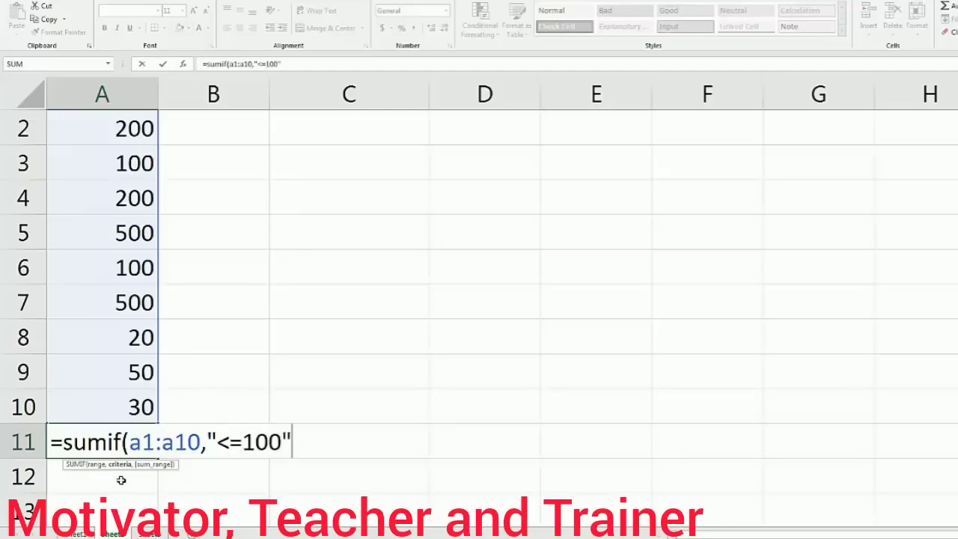
{"action": "type", "text": ")"}
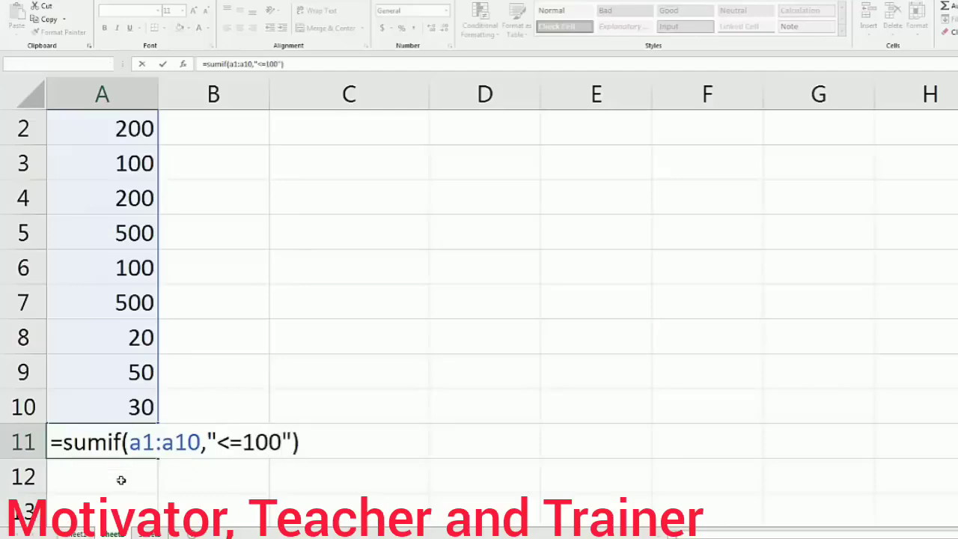
{"action": "key", "text": "Return"}
{"action": "left_click", "coordinate": [135, 442]}
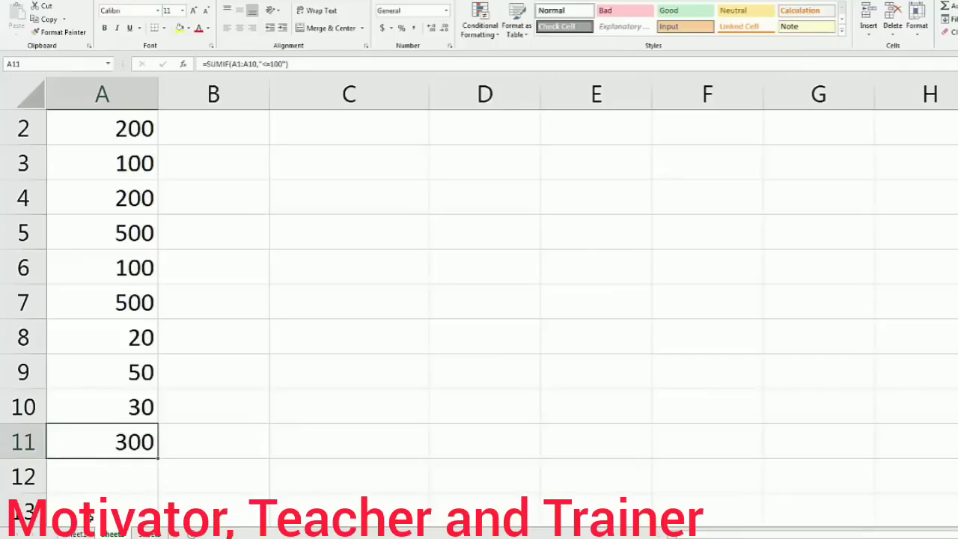
- Consult the formula list on Sheet1 again, then empty cell A11 on Sheet2 for the next formula
{"action": "left_click", "coordinate": [74, 533]}
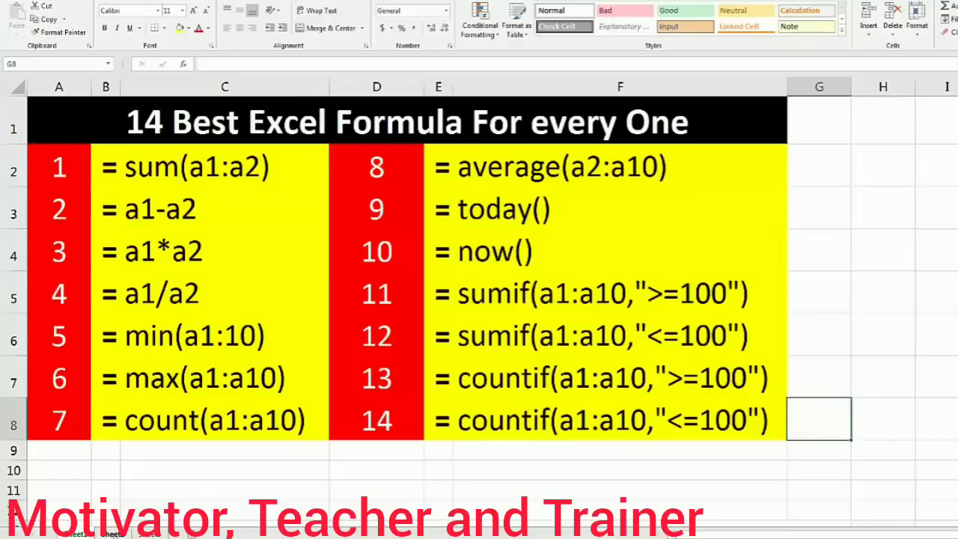
{"action": "left_click", "coordinate": [112, 534]}
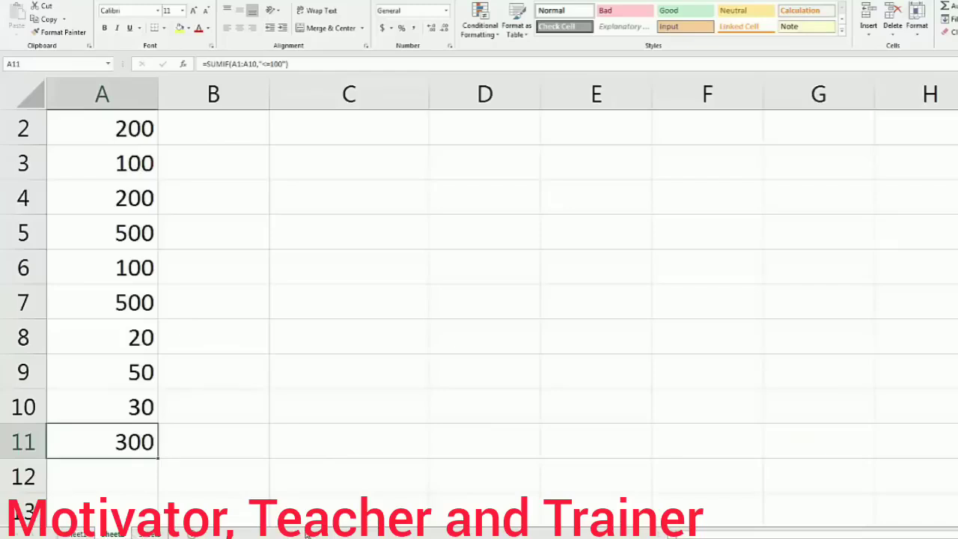
{"action": "key", "text": "Delete"}
- Enter the formula =countif(a1:a10,">=100") in cell A11 and reselect that cell to review it
{"action": "type", "text": "="}
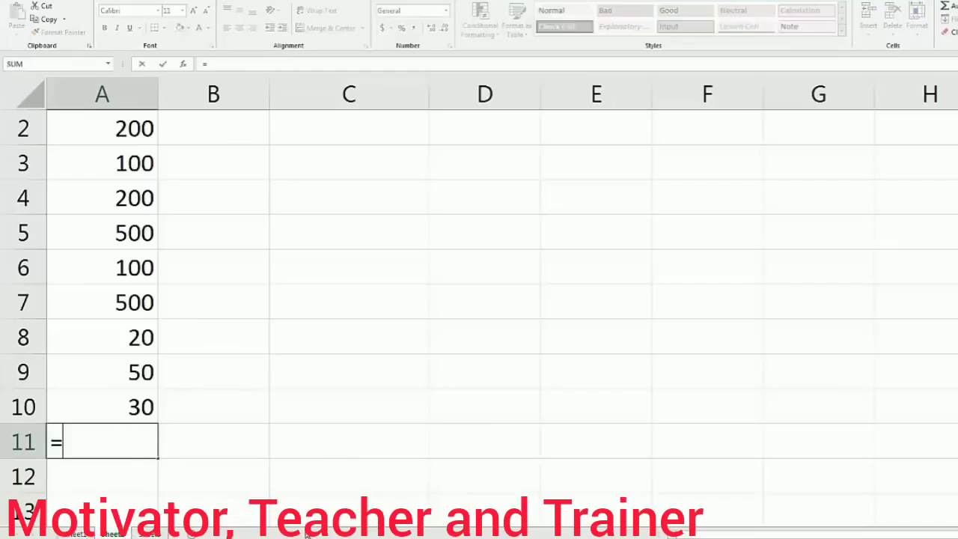
{"action": "type", "text": "count"}
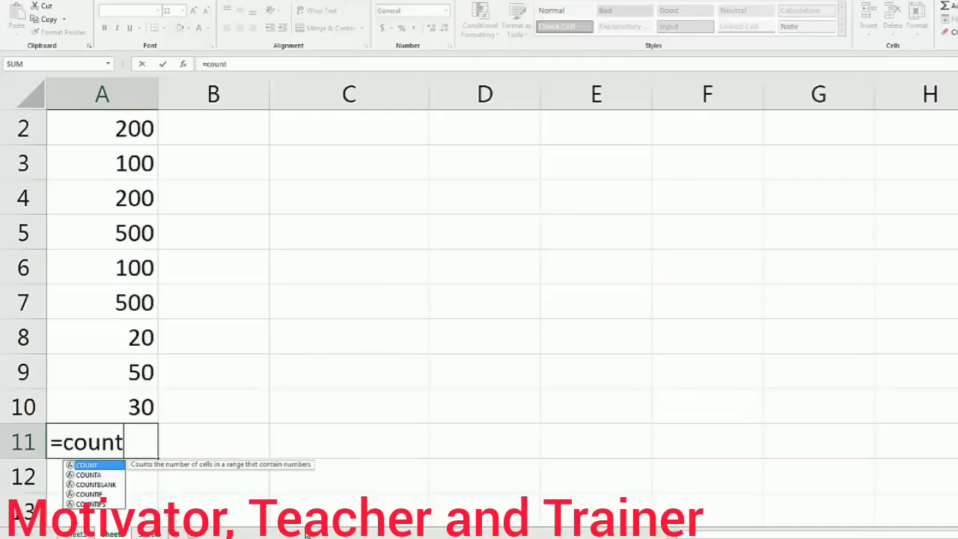
{"action": "type", "text": "if("}
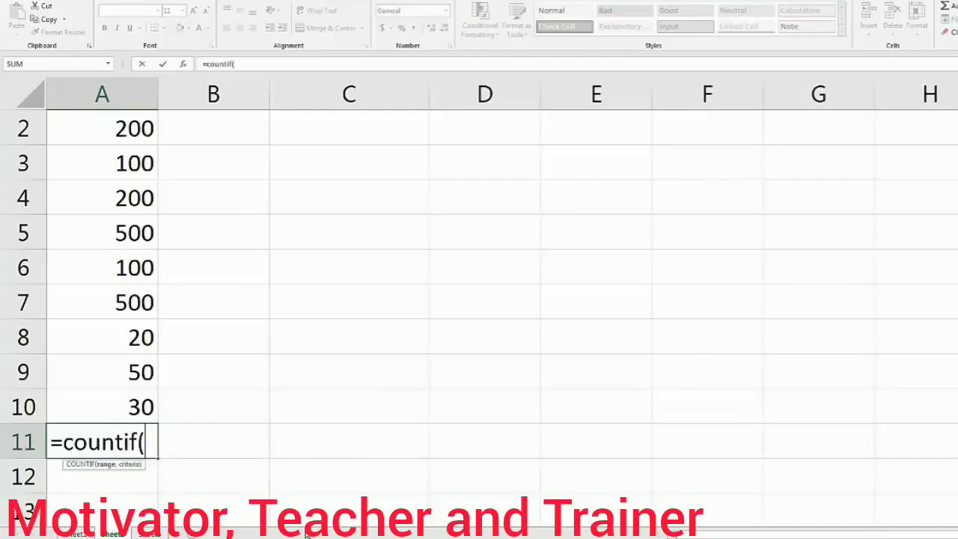
{"action": "type", "text": "a1:"}
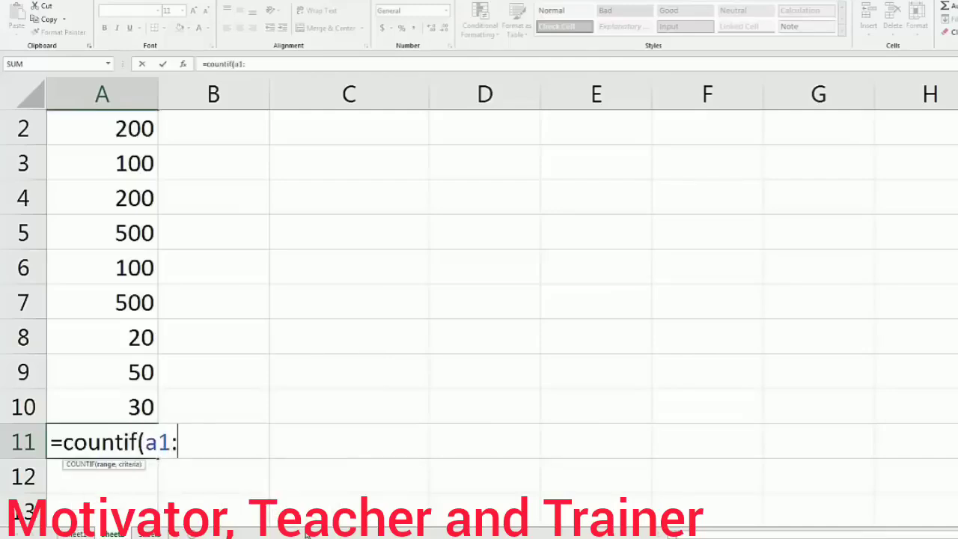
{"action": "type", "text": "a10"}
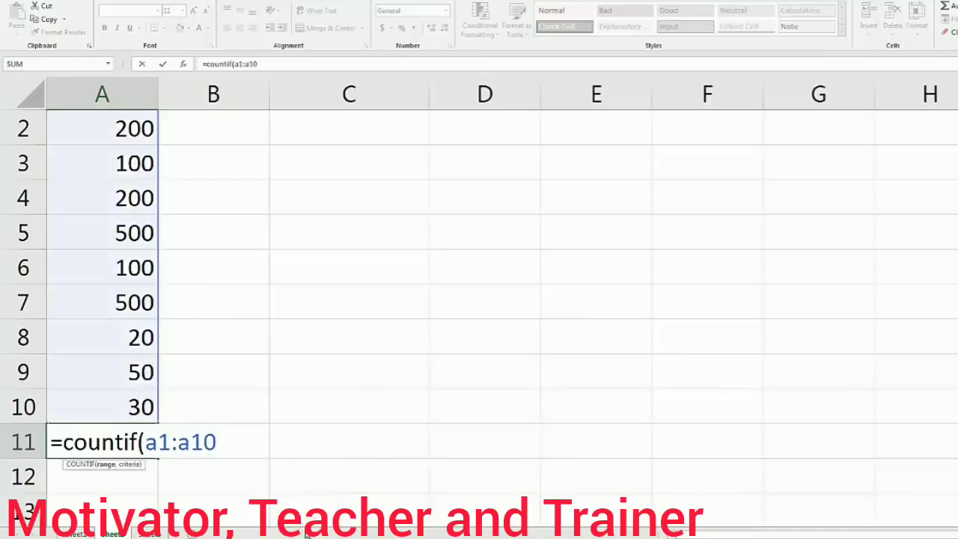
{"action": "type", "text": ",\""}
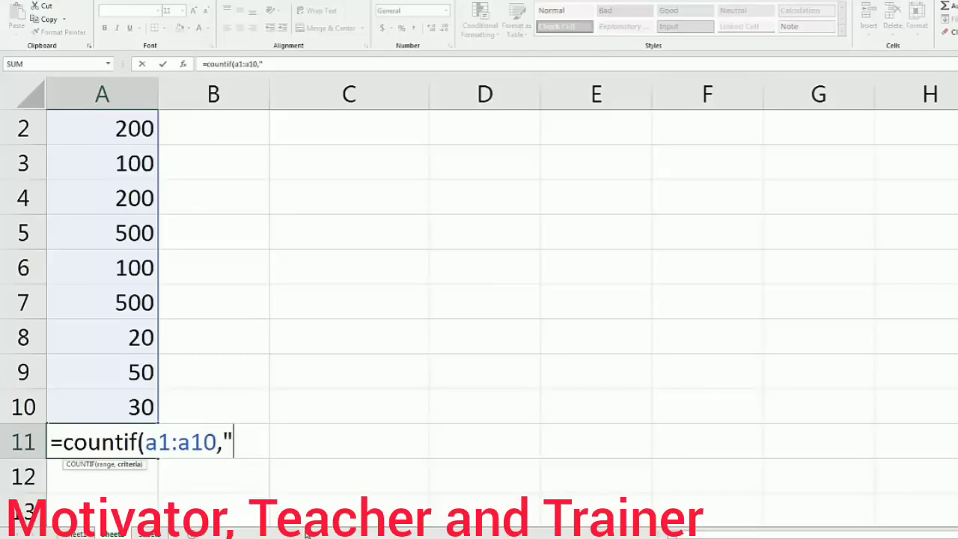
{"action": "type", "text": ">=1"}
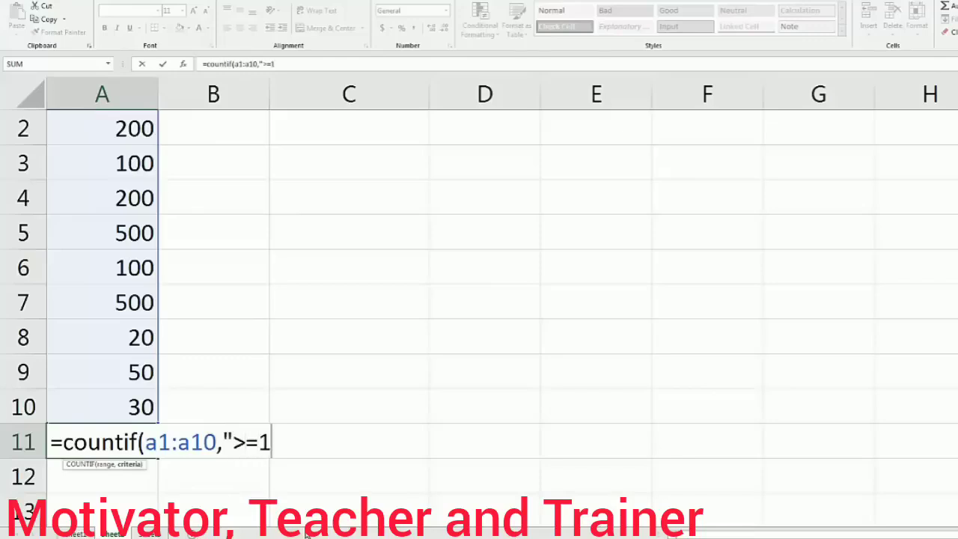
{"action": "type", "text": "00\")"}
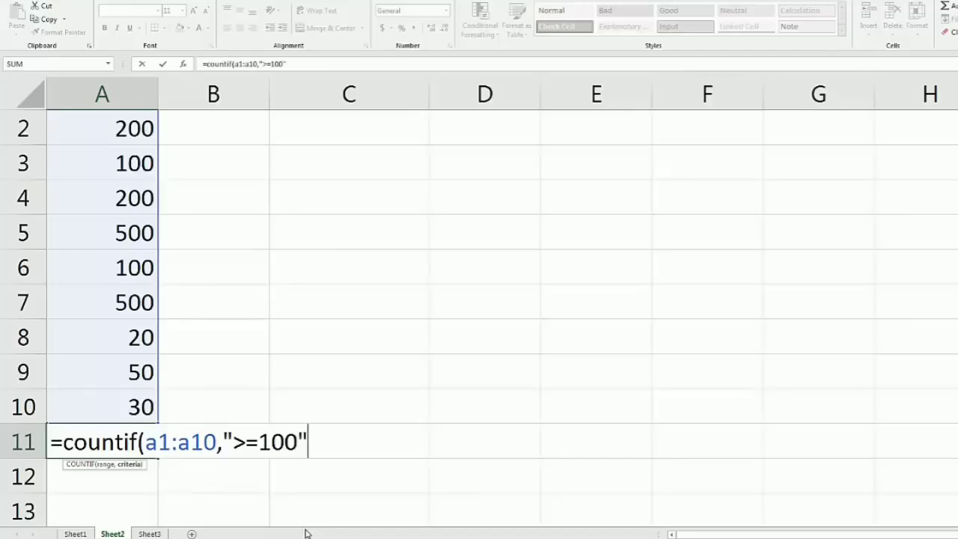
{"action": "key", "text": "Return"}
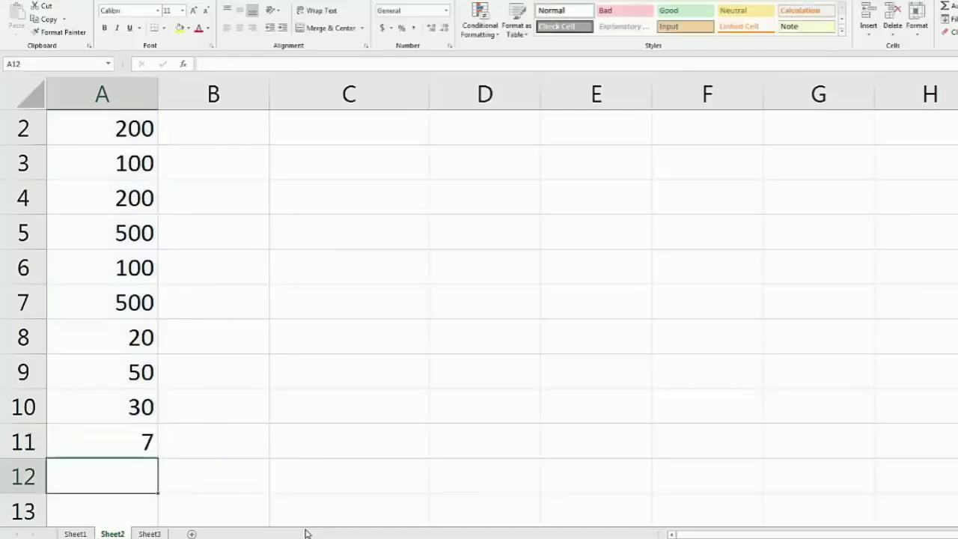
{"action": "left_click", "coordinate": [124, 438]}
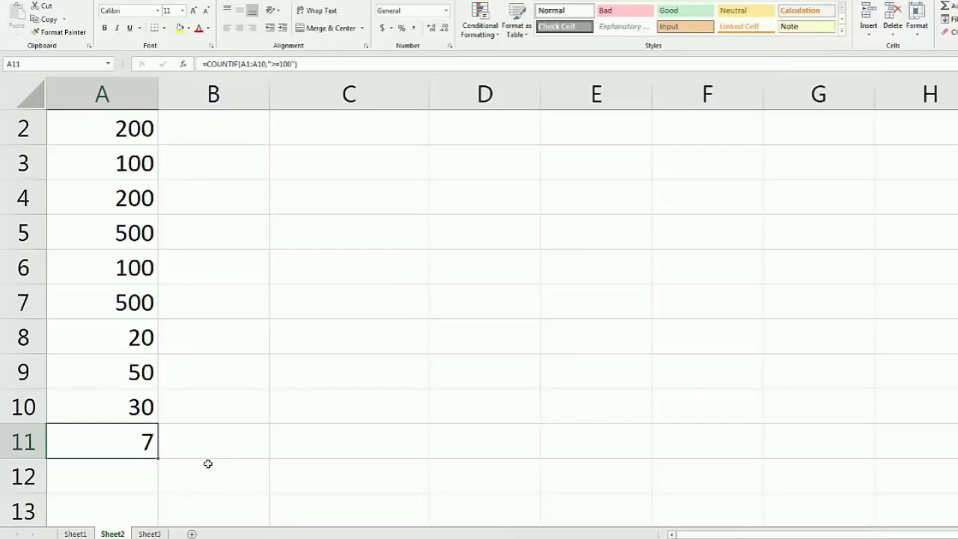
- Look up the last formula in the list on Sheet1, then clear the COUNTIF formula from cell A11 on Sheet2
{"action": "left_click", "coordinate": [77, 533]}
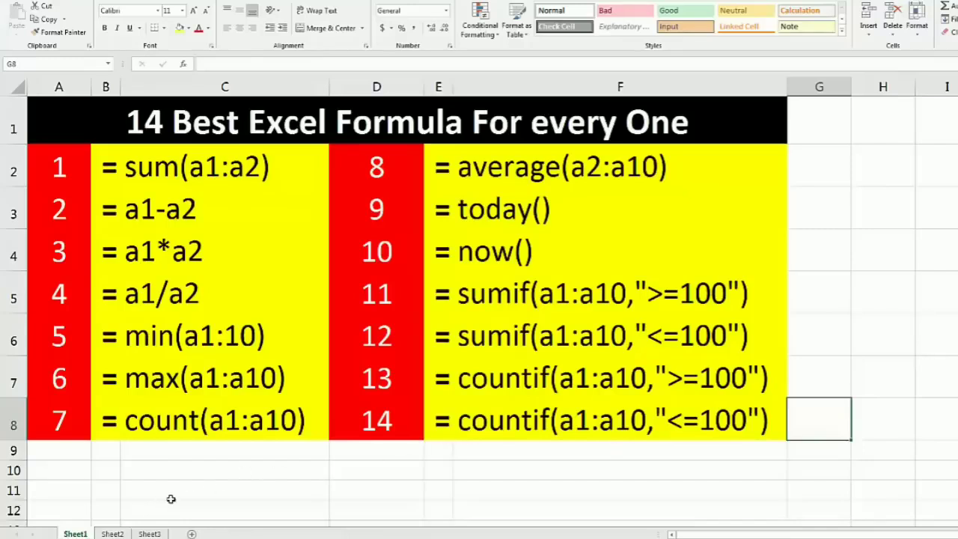
{"action": "left_click", "coordinate": [112, 533]}
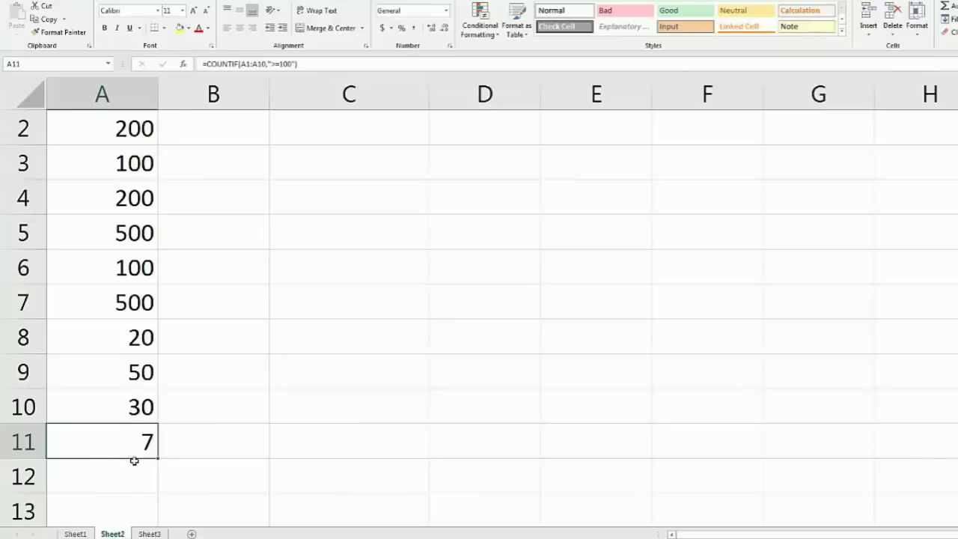
{"action": "key", "text": "Delete"}
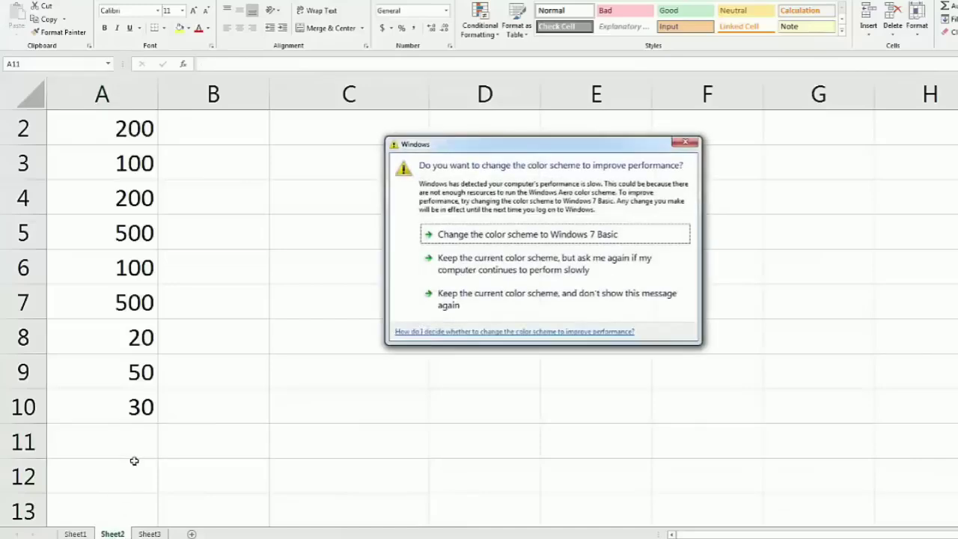
- Enter the formula =countif(a1:a10,"<=100") in cell A11 and reselect that cell to review it
{"action": "type", "text": "="}
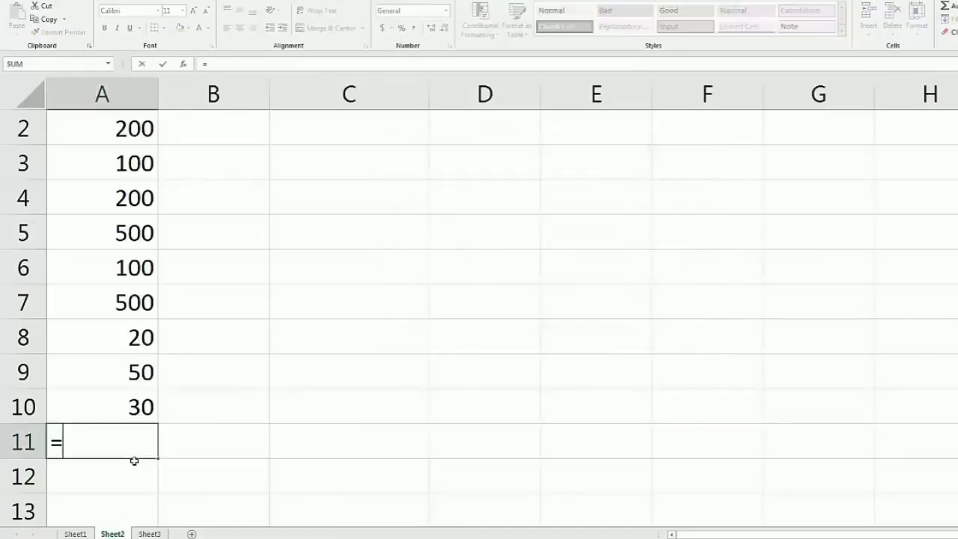
{"action": "type", "text": "countif"}
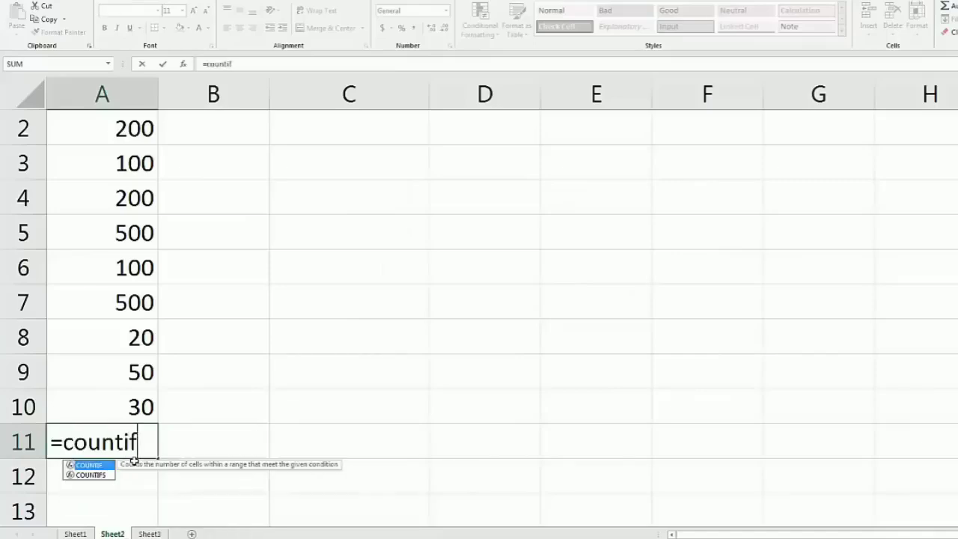
{"action": "type", "text": "(a1"}
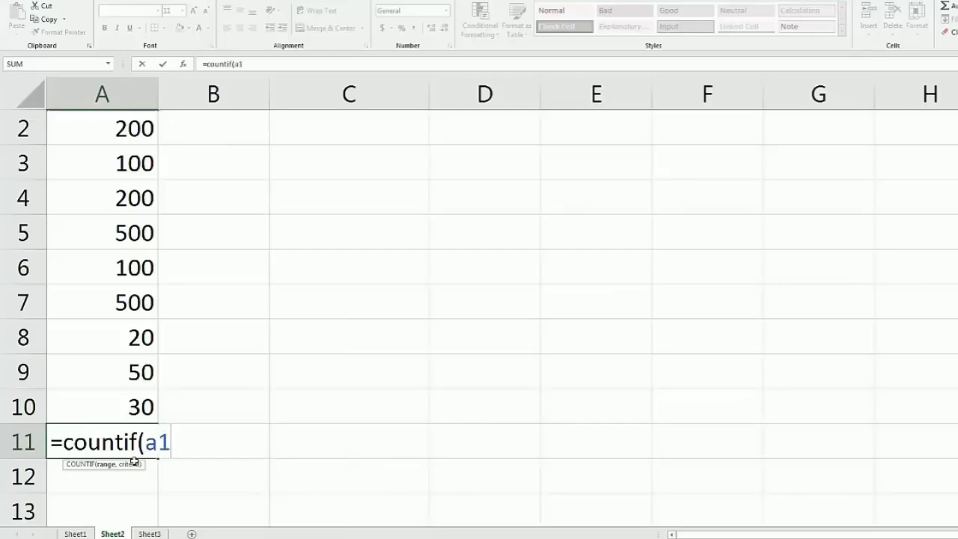
{"action": "type", "text": ":a"}
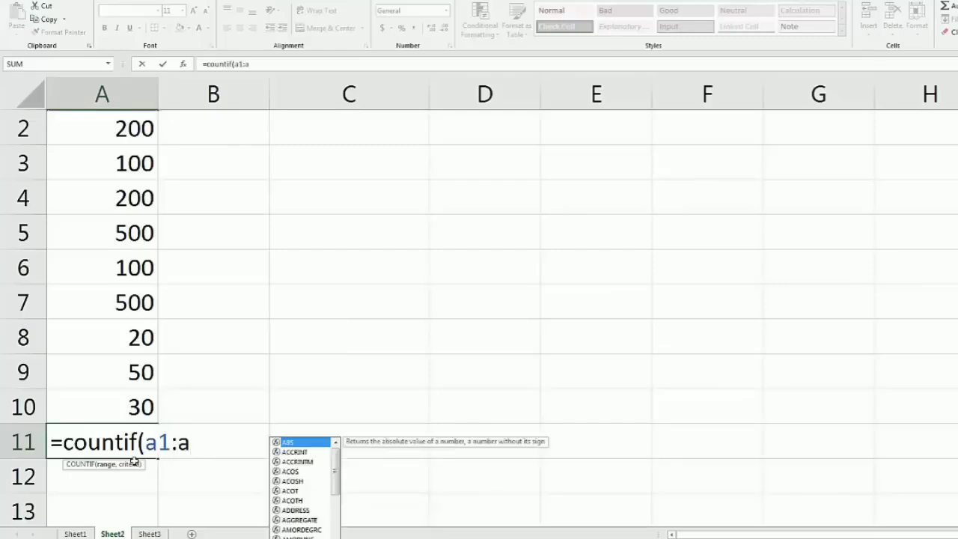
{"action": "type", "text": "10,\""}
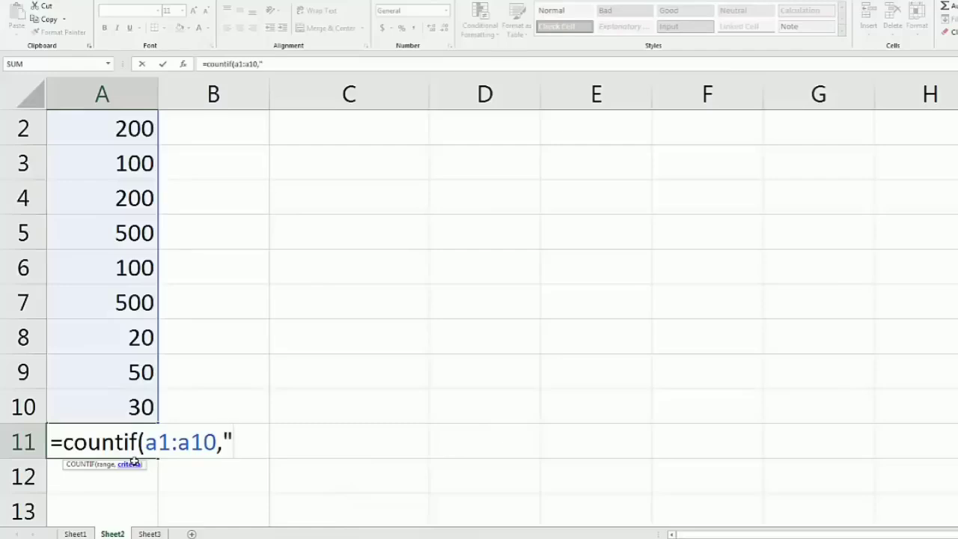
{"action": "type", "text": "<=100"}
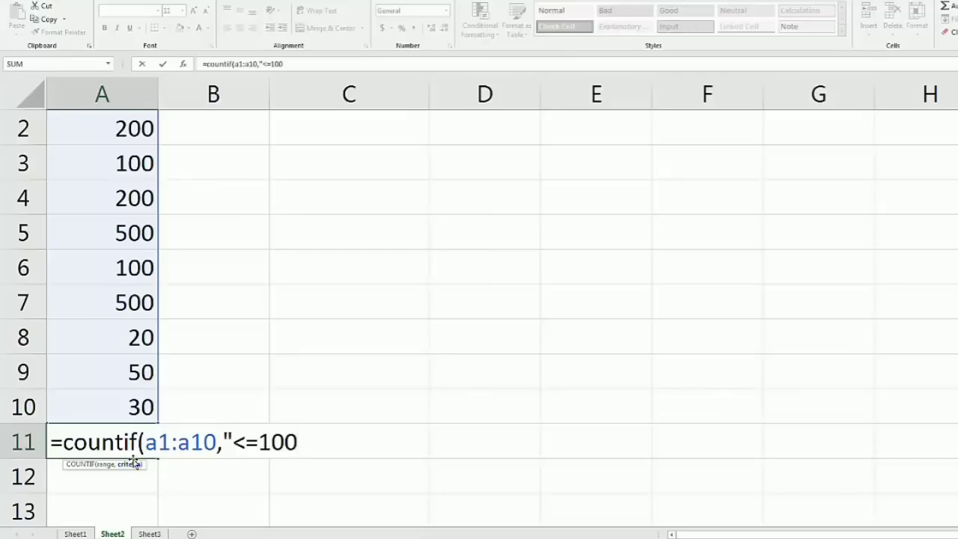
{"action": "type", "text": "\"\""}
{"action": "key", "text": "BackSpace"}
{"action": "type", "text": ")"}
{"action": "key", "text": "Return"}
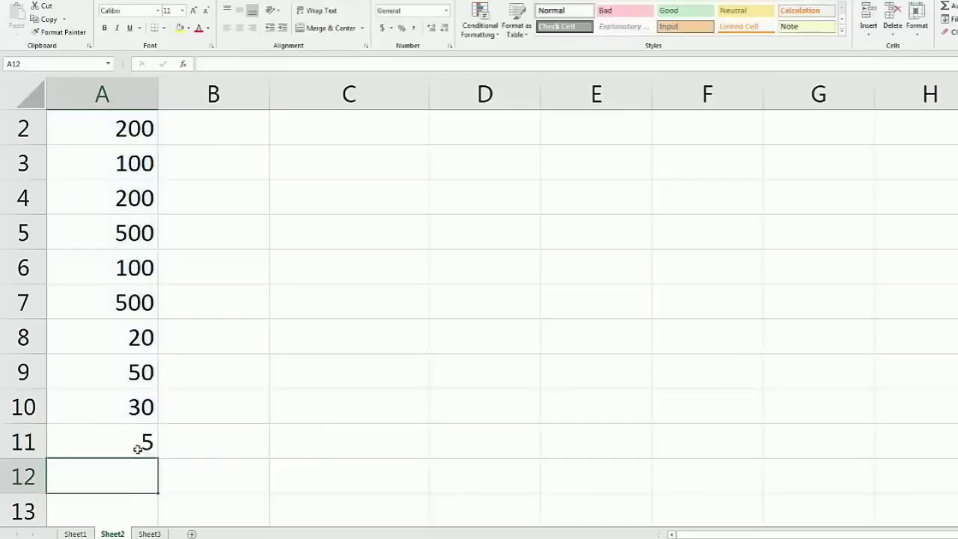
{"action": "left_click", "coordinate": [137, 449]}
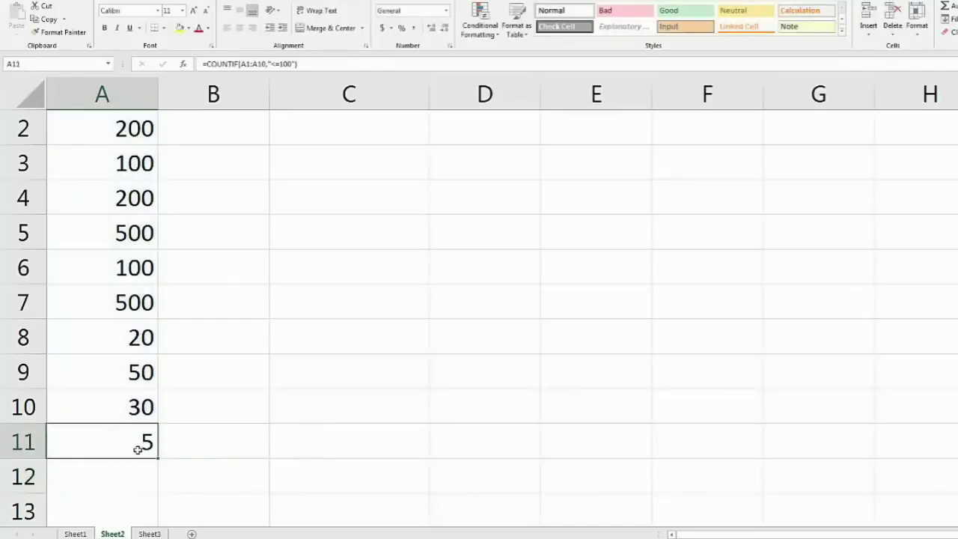